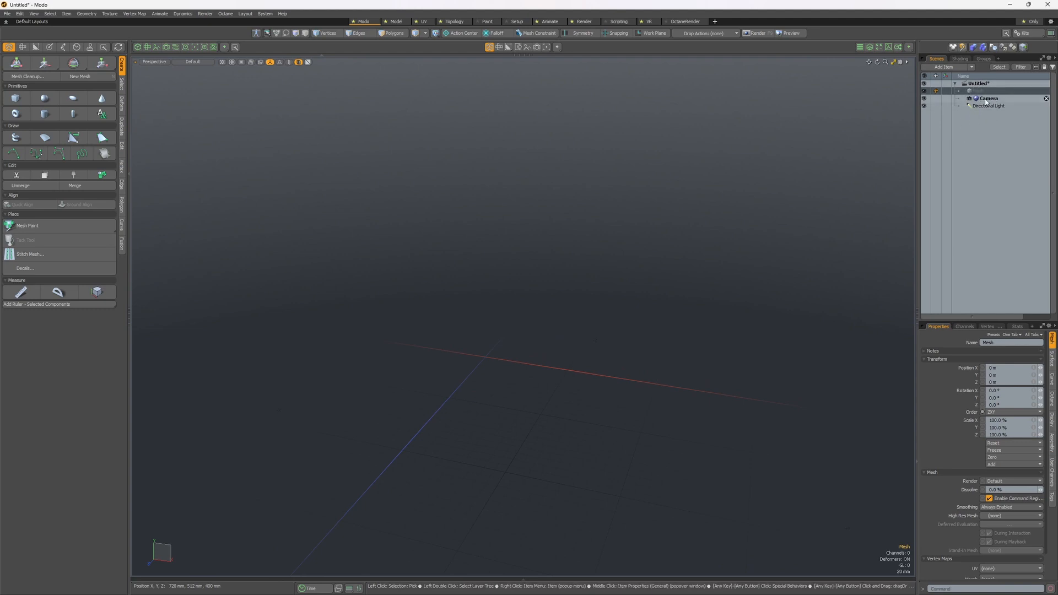
- Add a second mesh item to the scene and delete it again
{"action": "left_click", "coordinate": [982, 106]}
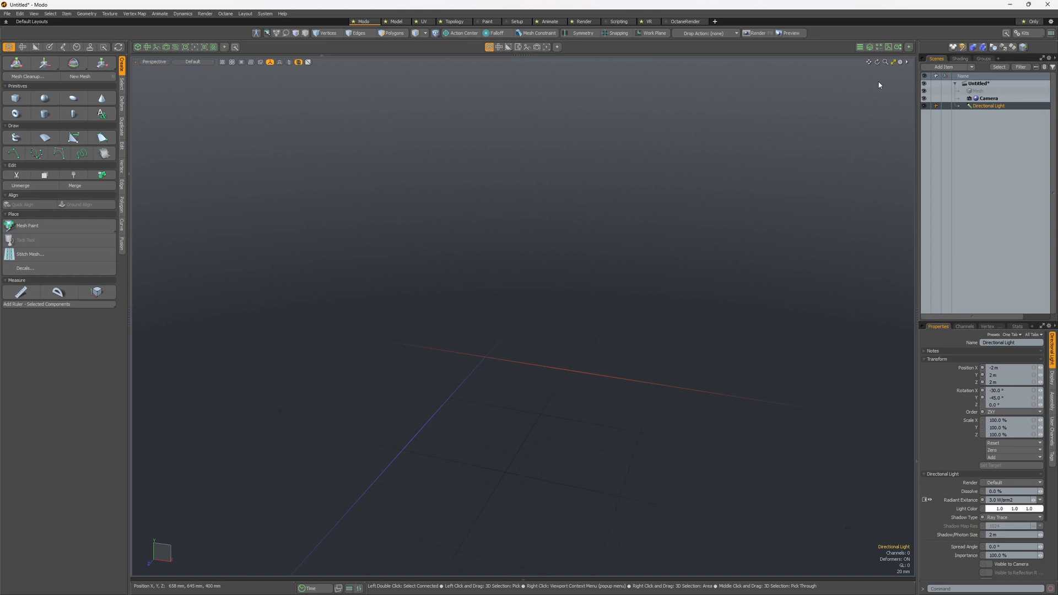
{"action": "left_click", "coordinate": [976, 91]}
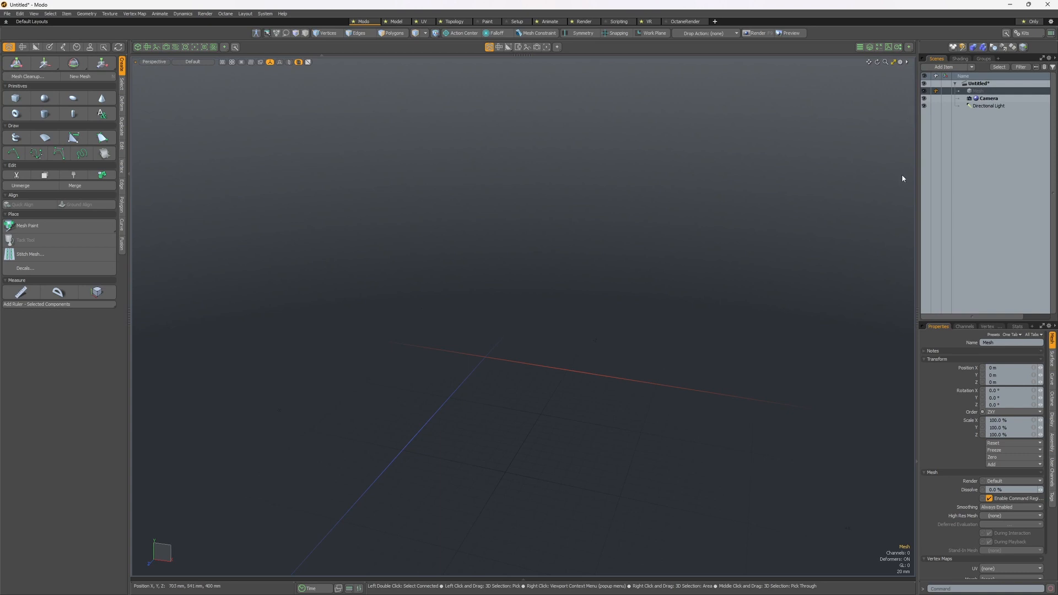
{"action": "key", "text": "n"}
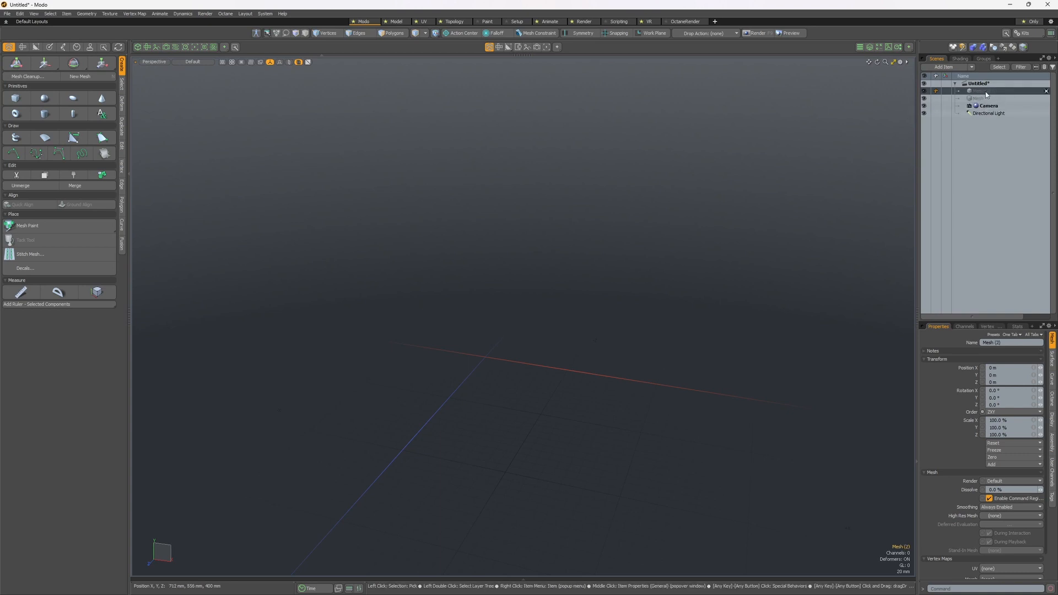
{"action": "key", "text": "Delete"}
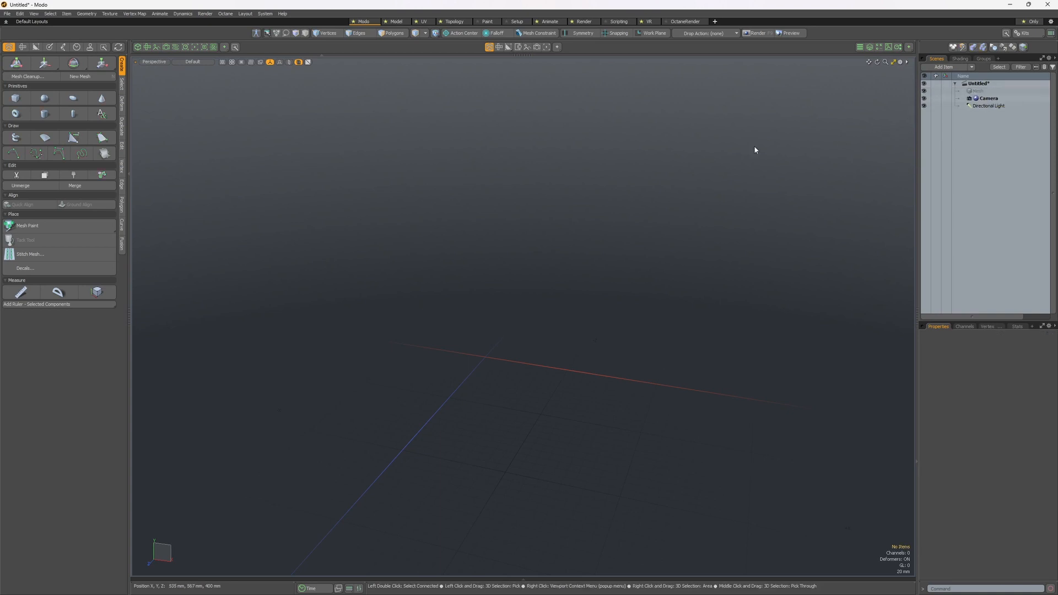
- Draw a cube primitive of about 242 × 144 × 136 mm in the empty mesh
{"action": "left_click", "coordinate": [978, 91]}
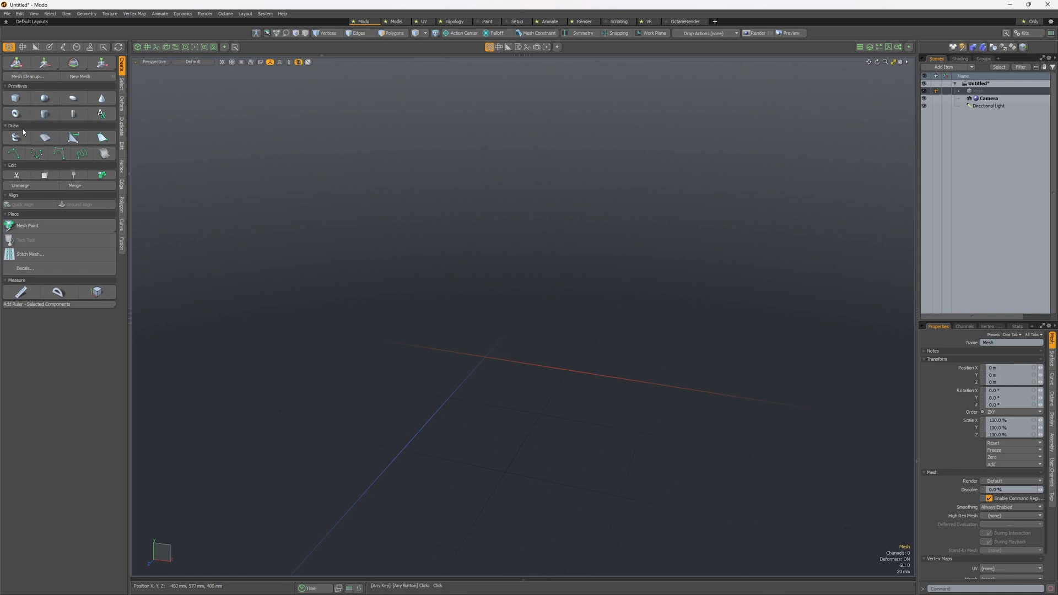
{"action": "left_click", "coordinate": [21, 99]}
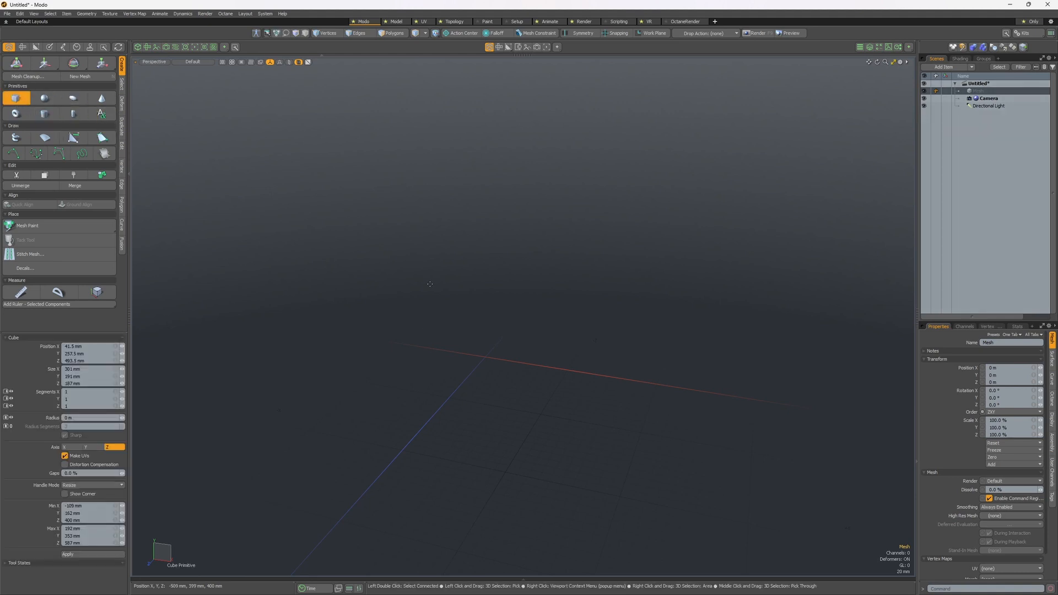
{"action": "left_click_drag", "start_coordinate": [417, 254], "coordinate": [564, 358]}
{"action": "left_click_drag", "start_coordinate": [491, 308], "coordinate": [613, 297]}
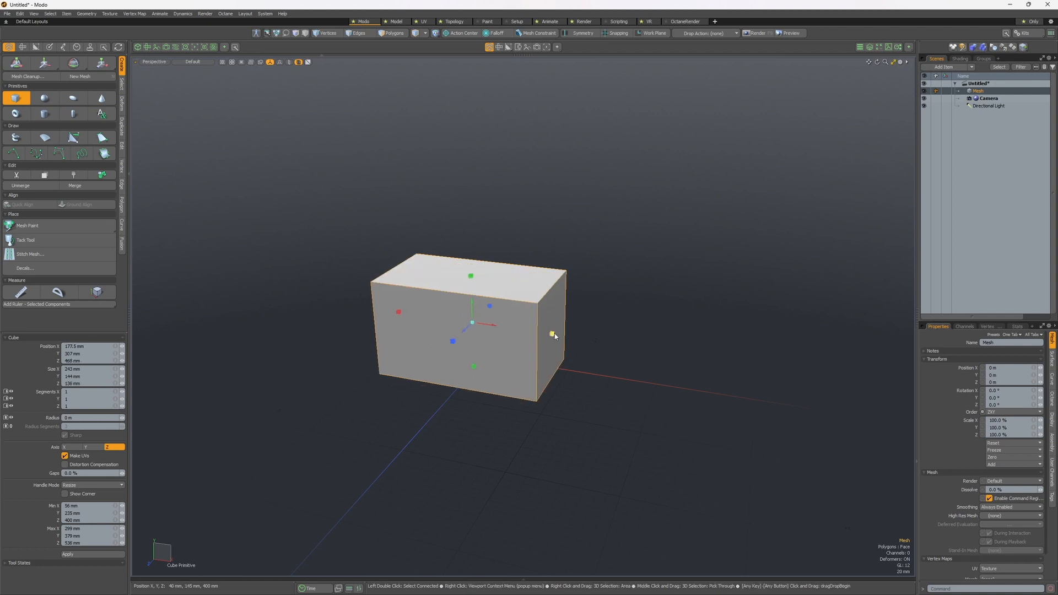
- Resize the cube to about 208 × 169 × 136 mm and shift it to about 442 mm in Z
{"action": "left_click_drag", "start_coordinate": [551, 333], "coordinate": [528, 330]}
{"action": "mouse_move", "coordinate": [459, 274]}
{"action": "left_mouse_down"}
{"action": "mouse_move", "coordinate": [459, 242]}
{"action": "mouse_move", "coordinate": [459, 257]}
{"action": "left_mouse_up"}
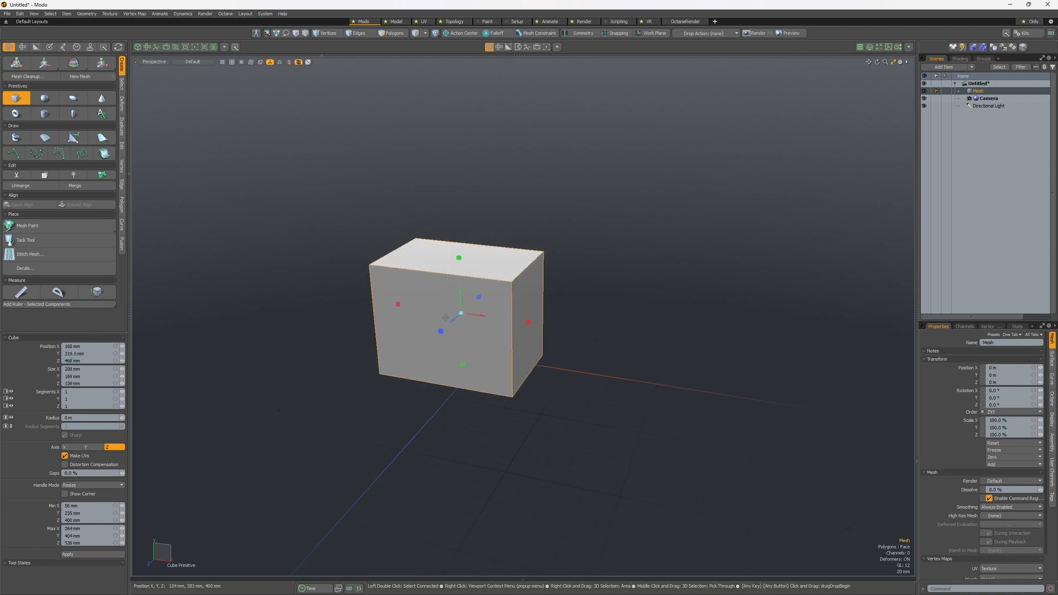
{"action": "mouse_move", "coordinate": [453, 321]}
{"action": "left_mouse_down"}
{"action": "mouse_move", "coordinate": [464, 312]}
{"action": "mouse_move", "coordinate": [449, 324]}
{"action": "left_mouse_up"}
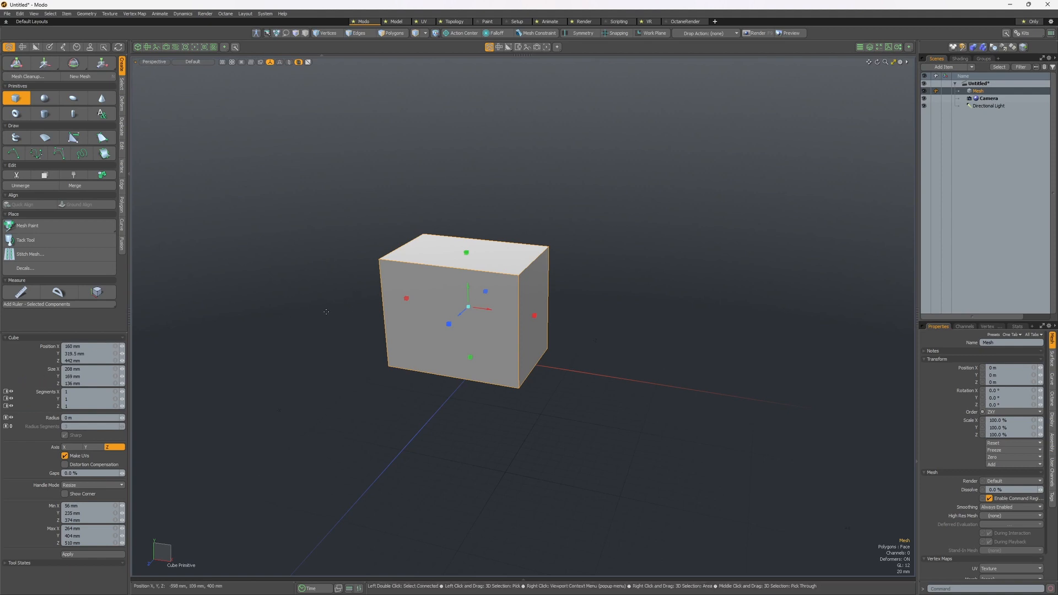
- Enlarge the cube to about 295 mm in X and 218 mm in Y, and finish the Cube tool
{"action": "mouse_move", "coordinate": [618, 310]}
{"action": "left_mouse_down", "text": "alt"}
{"action": "mouse_move", "coordinate": [586, 307]}
{"action": "mouse_move", "coordinate": [607, 319]}
{"action": "left_mouse_up", "text": "alt"}
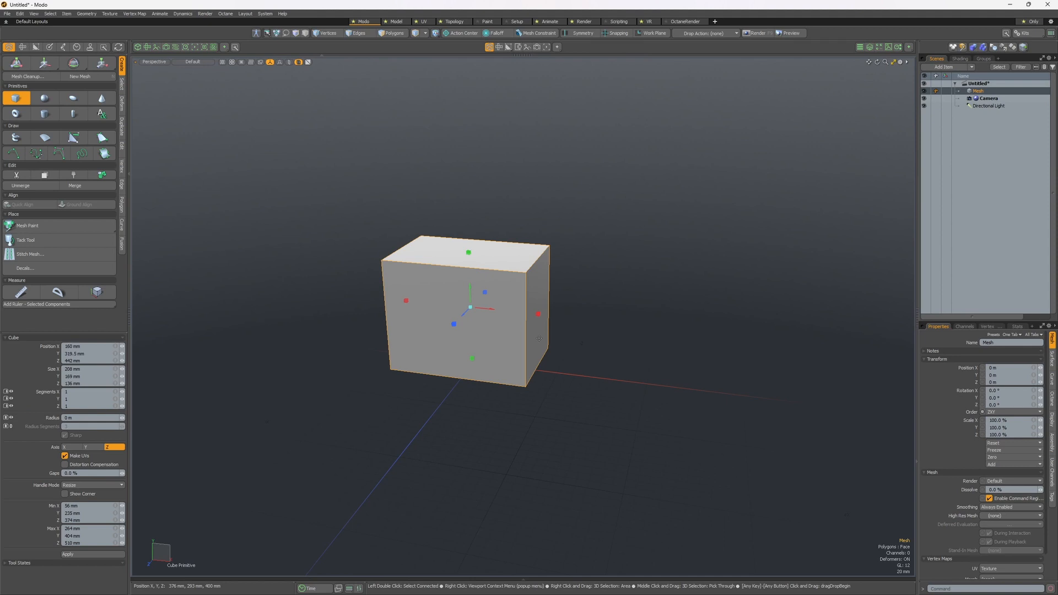
{"action": "left_click_drag", "start_coordinate": [355, 314], "coordinate": [559, 308], "text": "alt"}
{"action": "left_click_drag", "start_coordinate": [482, 239], "coordinate": [482, 207]}
{"action": "mouse_move", "coordinate": [360, 306]}
{"action": "left_mouse_down", "text": "alt"}
{"action": "mouse_move", "coordinate": [393, 314]}
{"action": "mouse_move", "coordinate": [366, 287]}
{"action": "left_mouse_up", "text": "alt"}
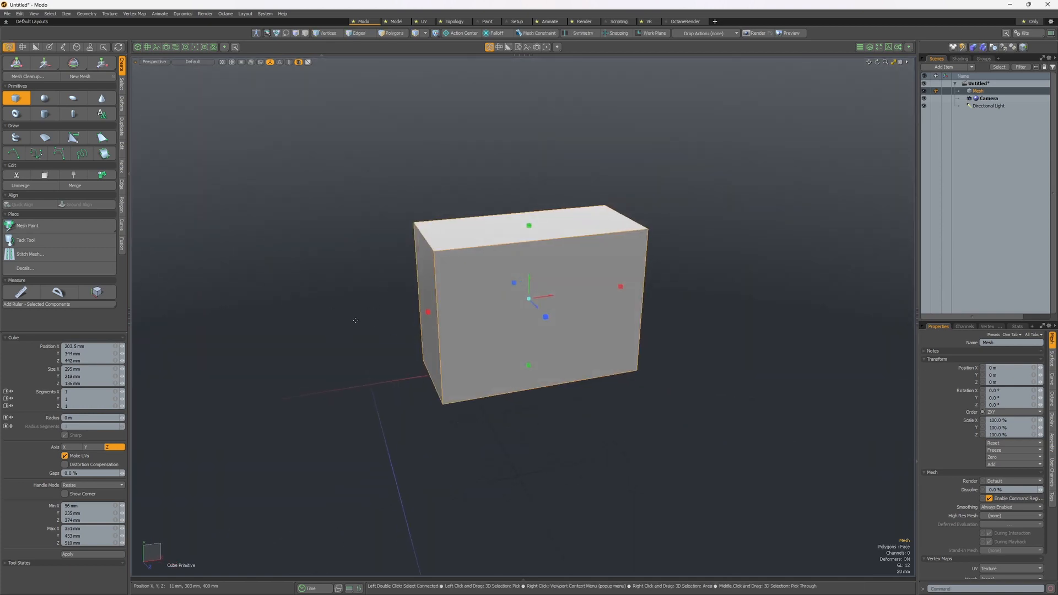
{"action": "key", "text": "q"}
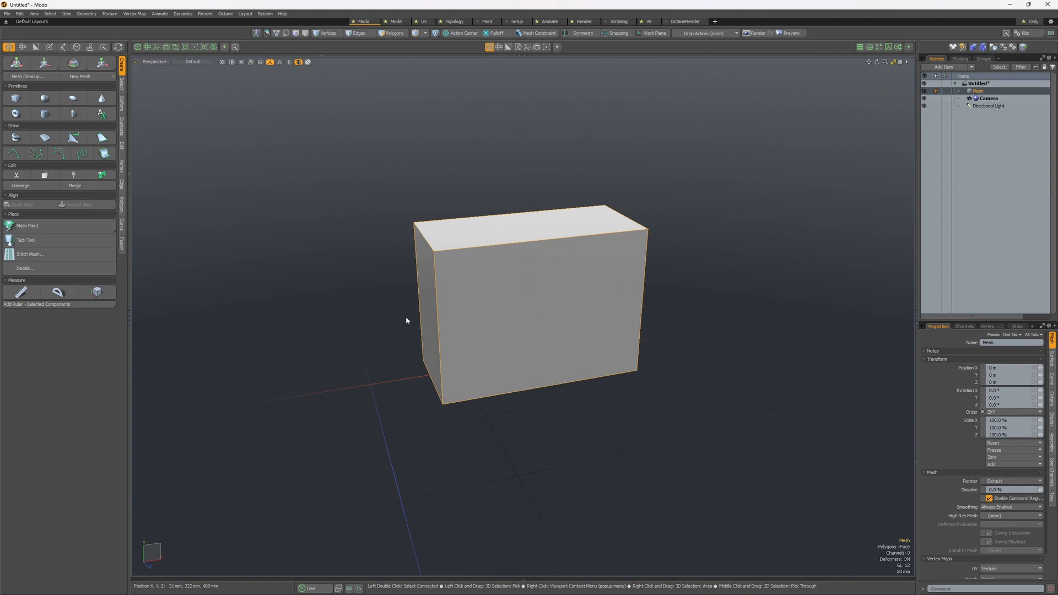
- Delete the box's mesh item and bring back an empty mesh in its place
{"action": "left_click_drag", "start_coordinate": [373, 329], "coordinate": [440, 309], "text": "alt"}
{"action": "left_click_drag", "start_coordinate": [359, 320], "coordinate": [385, 299], "text": "alt"}
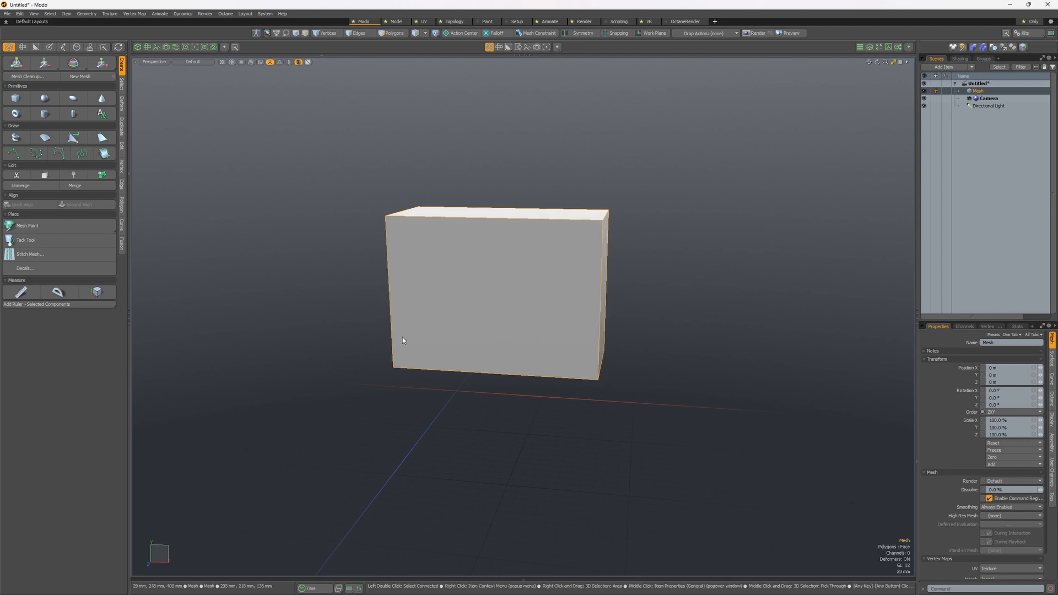
{"action": "key", "text": "Delete"}
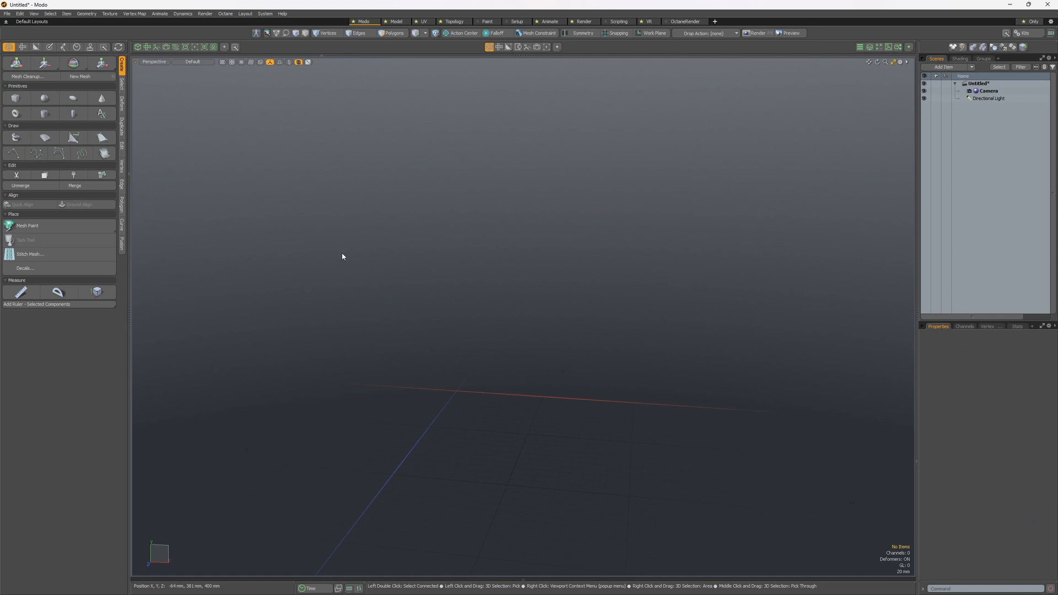
{"action": "key", "text": "ctrl+z"}
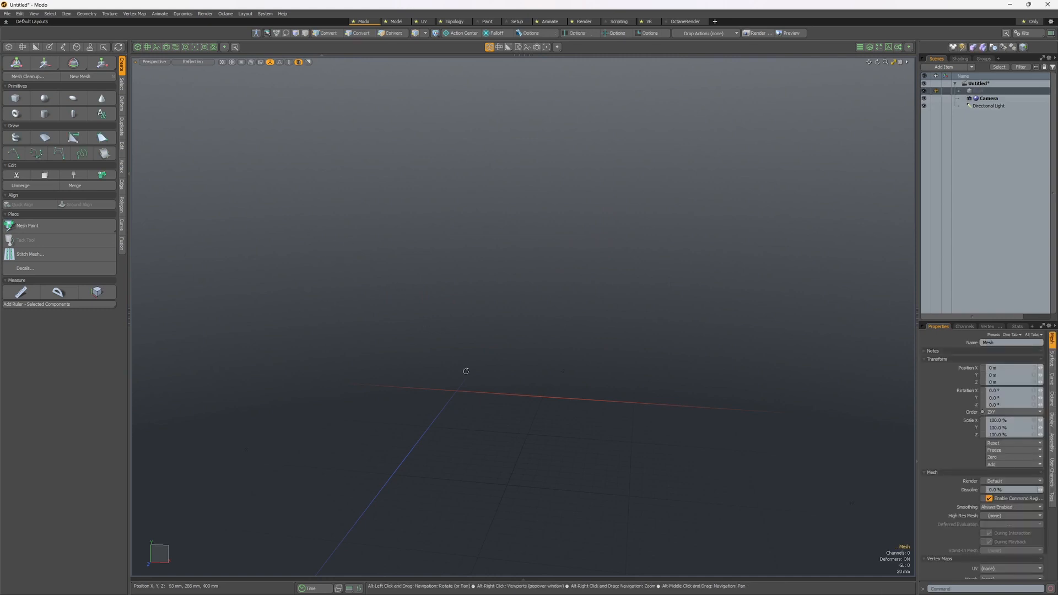
- Draw a new cube primitive of about 388 × 146 × 164 mm in the empty mesh
{"action": "left_click_drag", "start_coordinate": [465, 371], "coordinate": [449, 351], "text": "alt"}
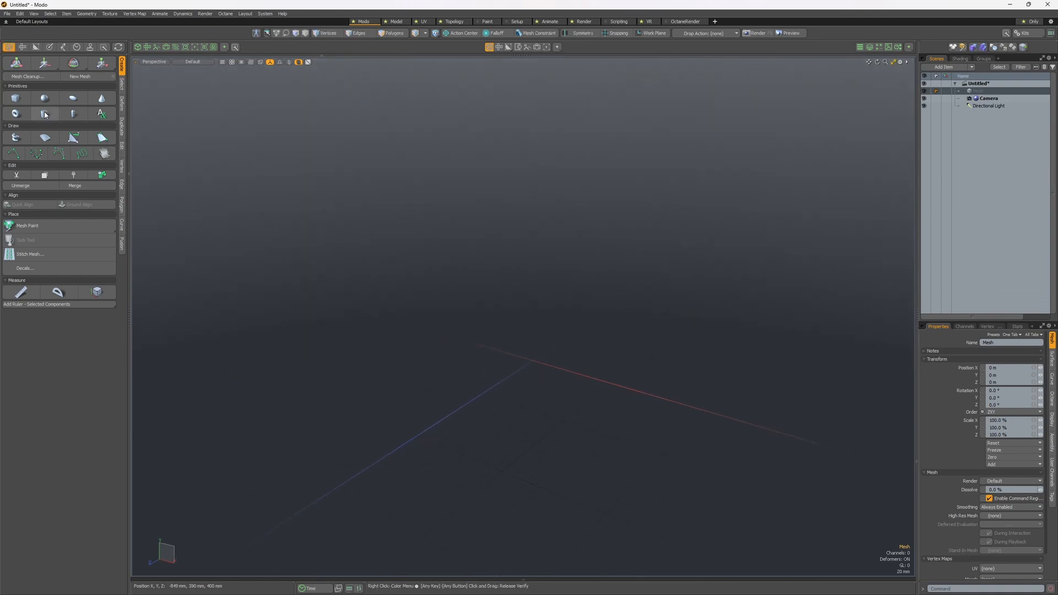
{"action": "left_click", "coordinate": [15, 98]}
{"action": "left_click_drag", "start_coordinate": [424, 270], "coordinate": [555, 386]}
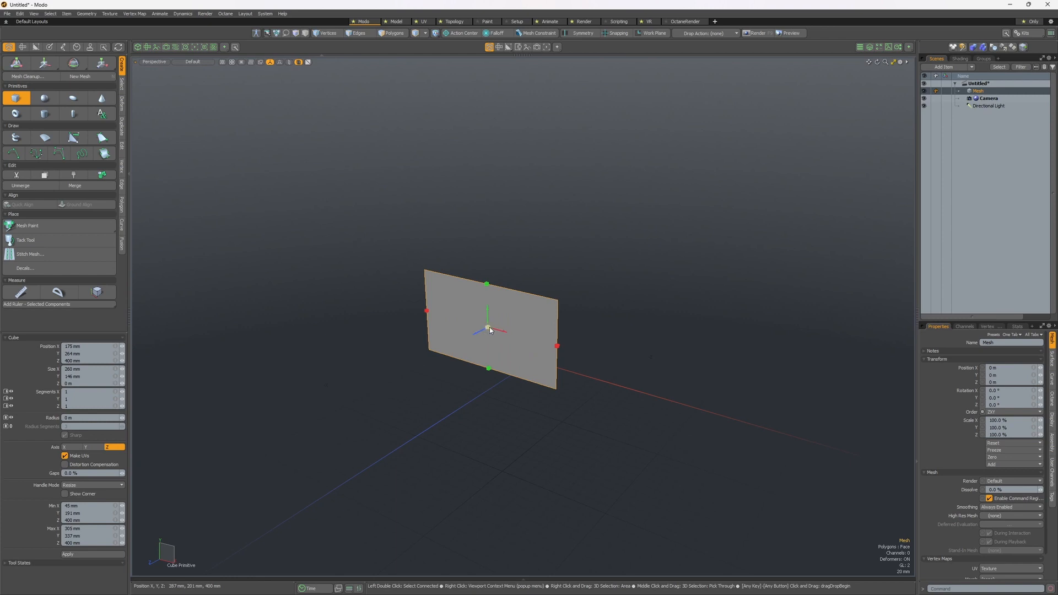
{"action": "left_click_drag", "start_coordinate": [472, 329], "coordinate": [489, 254]}
{"action": "left_click", "coordinate": [636, 307]}
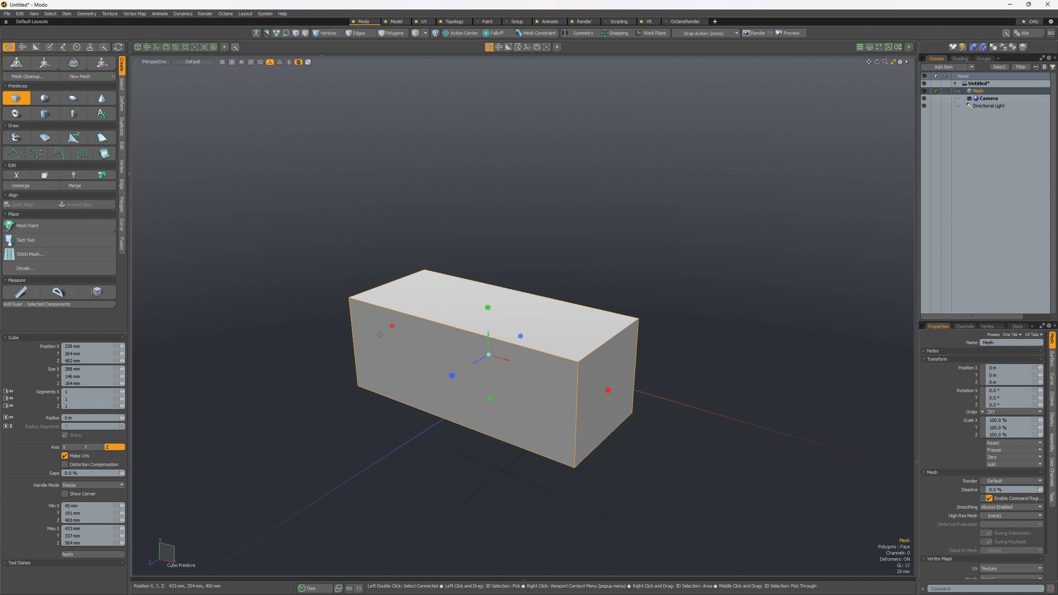
- Give the cube 9 segments on each axis and a 9 mm edge radius with 3 radius segments
{"action": "left_click_drag", "start_coordinate": [505, 269], "coordinate": [553, 260], "text": "alt"}
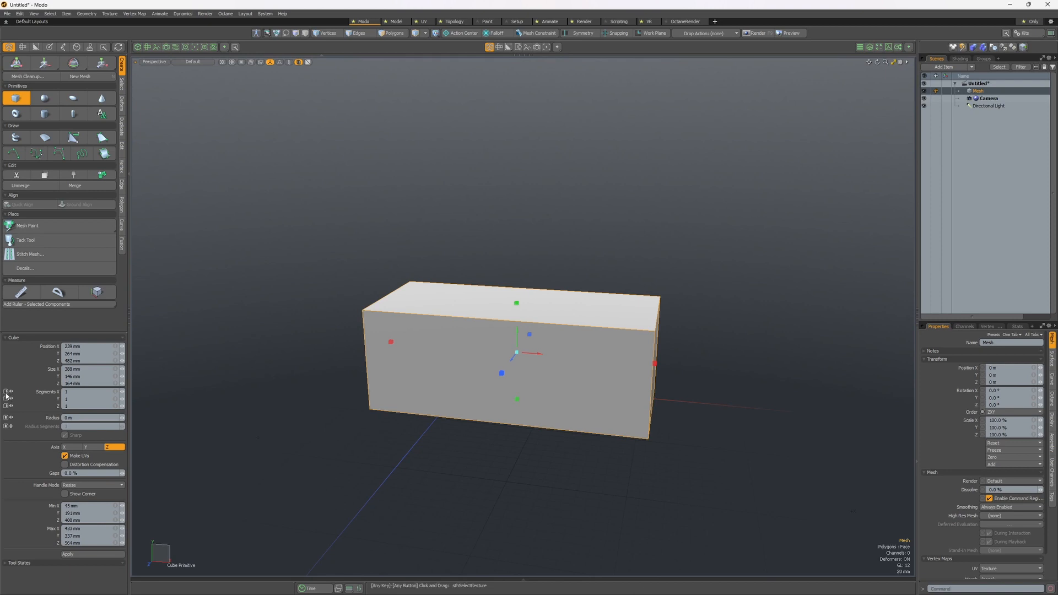
{"action": "right_click_drag", "start_coordinate": [331, 303], "coordinate": [386, 303]}
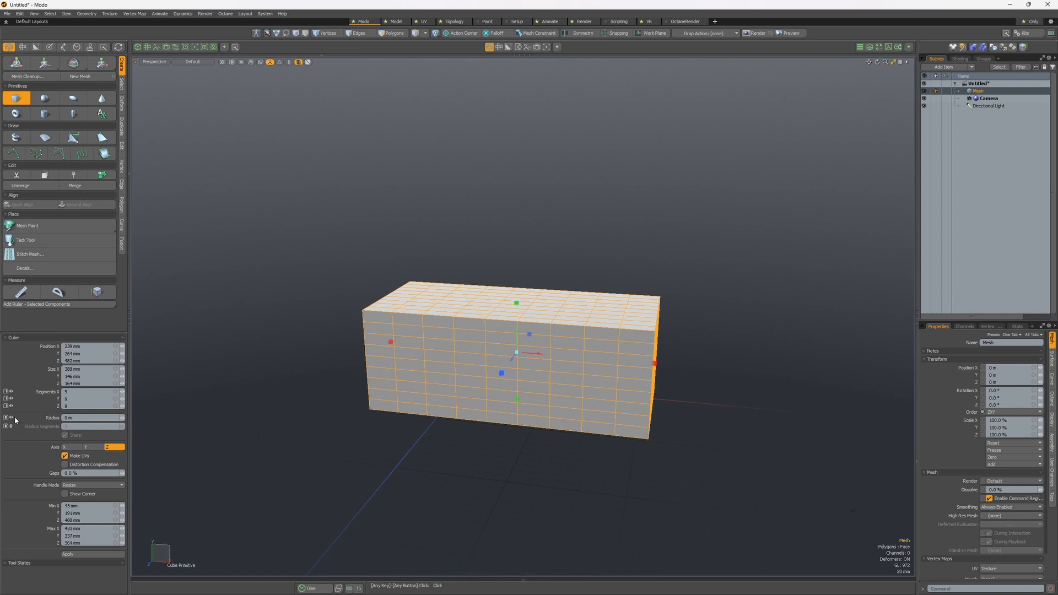
{"action": "middle_click_drag", "start_coordinate": [253, 353], "coordinate": [259, 353]}
{"action": "left_click_drag", "start_coordinate": [122, 417], "coordinate": [116, 417]}
{"action": "key", "text": "space"}
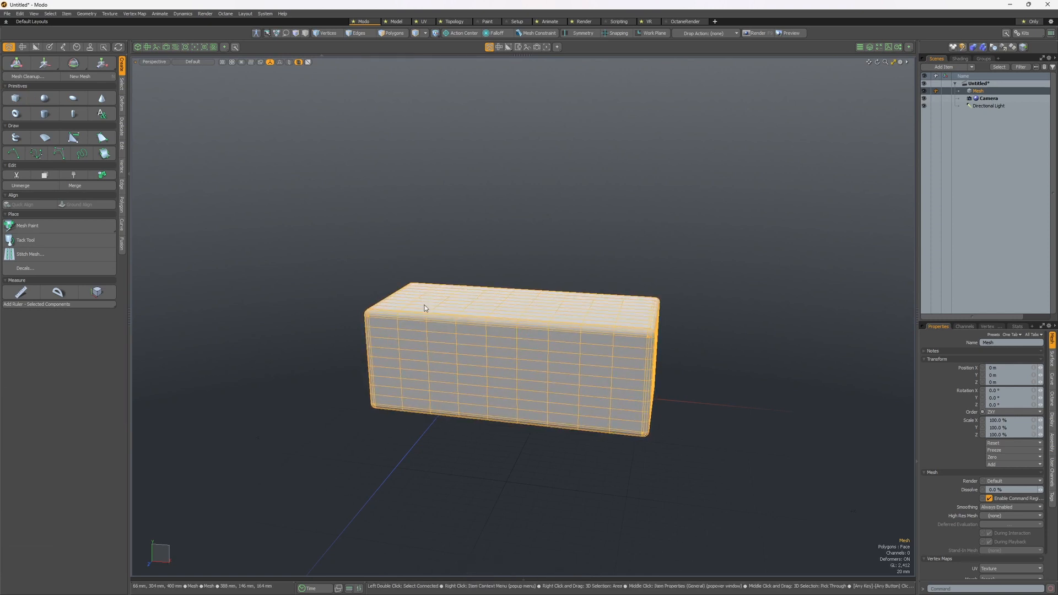
- Delete the rounded box's mesh and draw a new cube of about 213 × 163 × 112 mm
{"action": "key", "text": "Delete"}
{"action": "left_click", "coordinate": [639, 282]}
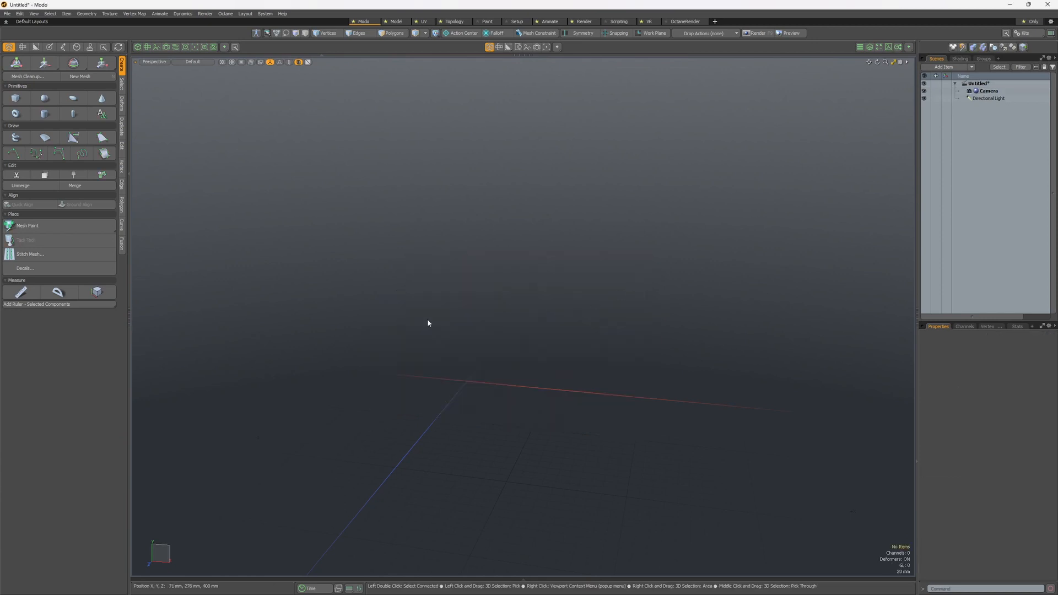
{"action": "left_click", "coordinate": [15, 98]}
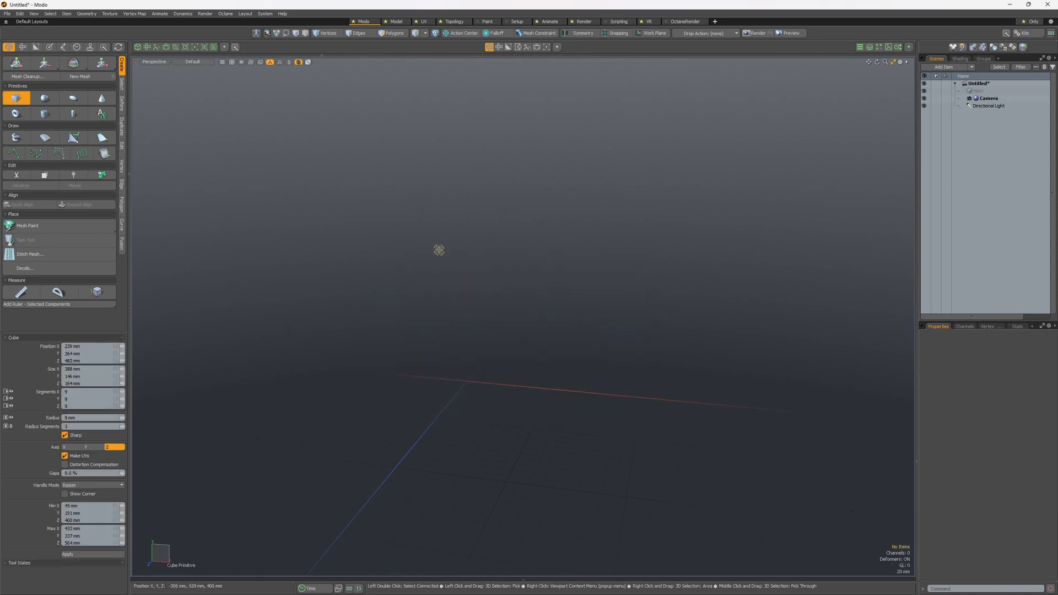
{"action": "left_click_drag", "start_coordinate": [436, 248], "coordinate": [573, 366]}
{"action": "left_click_drag", "start_coordinate": [503, 307], "coordinate": [446, 380]}
- Raise the cube's segments to 31 on the X, Y and Z axes
{"action": "key", "text": "Up"}
{"action": "key", "text": "Up"}
{"action": "key", "text": "Up"}
{"action": "key", "text": "Up"}
{"action": "key", "text": "Up"}
{"action": "key", "text": "Up"}
{"action": "key", "text": "Up"}
{"action": "key", "text": "Up"}
{"action": "key", "text": "Up"}
{"action": "key", "text": "Up"}
{"action": "key", "text": "Up"}
{"action": "key", "text": "Up"}
{"action": "key", "text": "Up"}
{"action": "key", "text": "Up"}
{"action": "key", "text": "Up"}
{"action": "key", "text": "Up"}
{"action": "key", "text": "Up"}
{"action": "key", "text": "Up"}
{"action": "key", "text": "Up"}
{"action": "key", "text": "Up"}
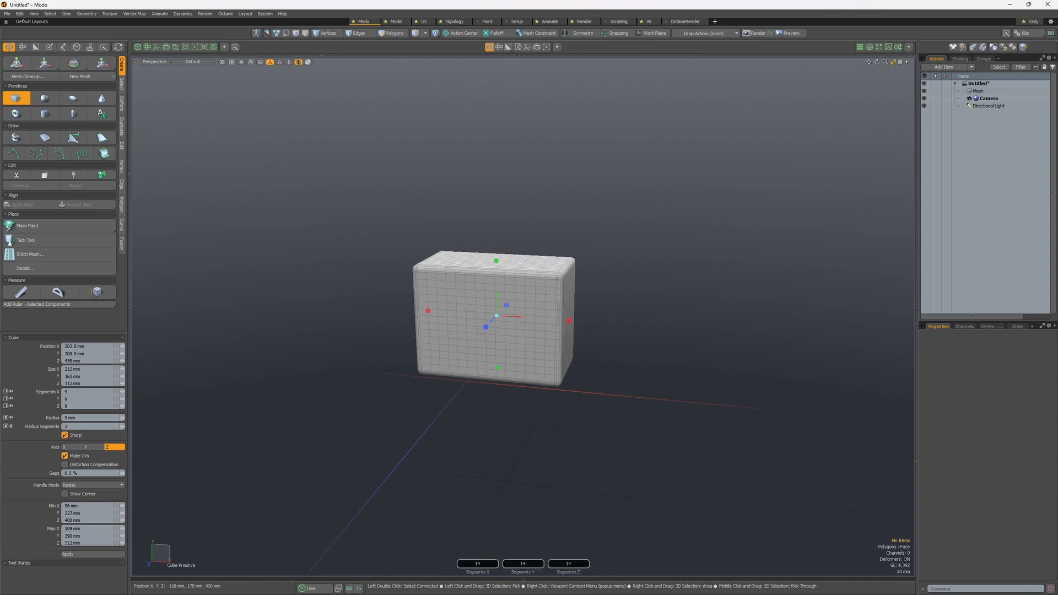
- Reduce the cube's radius segments to 1 and its edge radius to 0 m
{"action": "key", "text": "Left"}
{"action": "key", "text": "Left"}
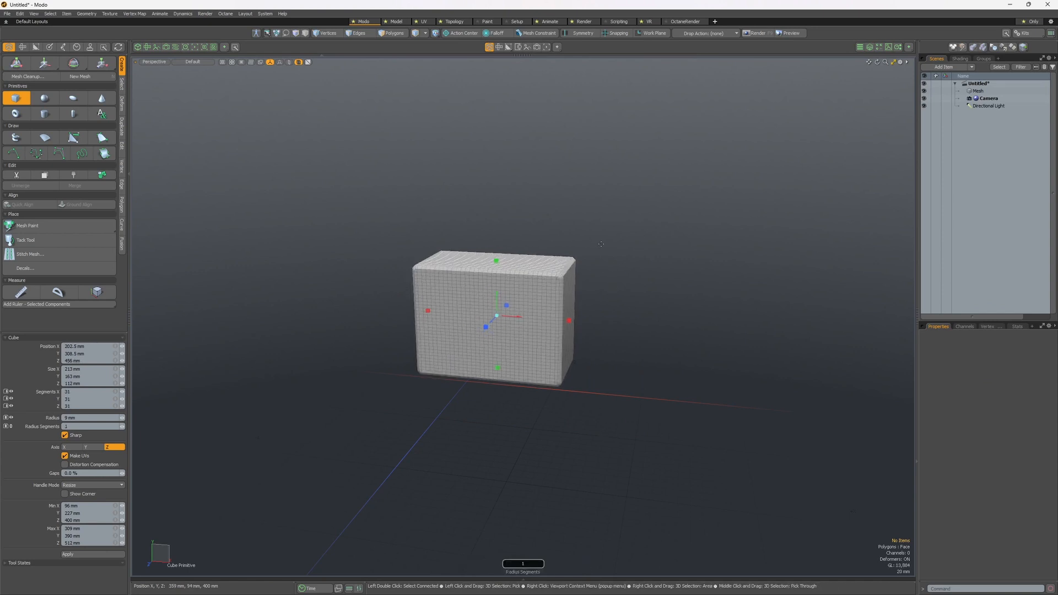
{"action": "middle_click_drag", "start_coordinate": [639, 452], "coordinate": [614, 452]}
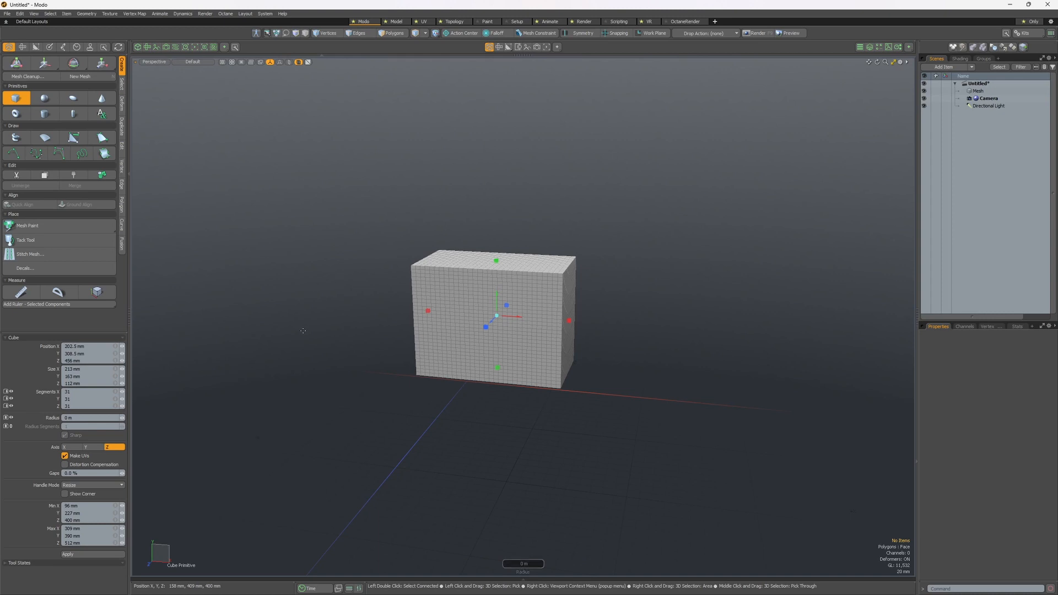
- Extend the cube to about 444 mm in X and haul its X position to about 179 mm
{"action": "left_click", "coordinate": [332, 361]}
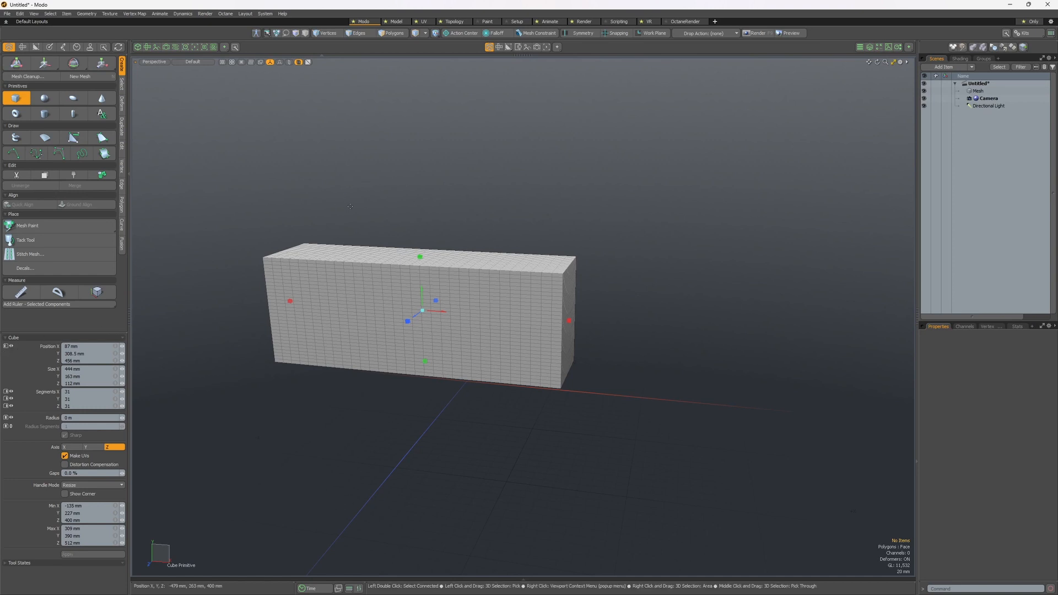
{"action": "mouse_move", "coordinate": [123, 346]}
{"action": "left_mouse_down"}
{"action": "mouse_move", "coordinate": [164, 346]}
{"action": "mouse_move", "coordinate": [123, 346]}
{"action": "left_mouse_up"}
{"action": "left_click_drag", "start_coordinate": [347, 342], "coordinate": [407, 342]}
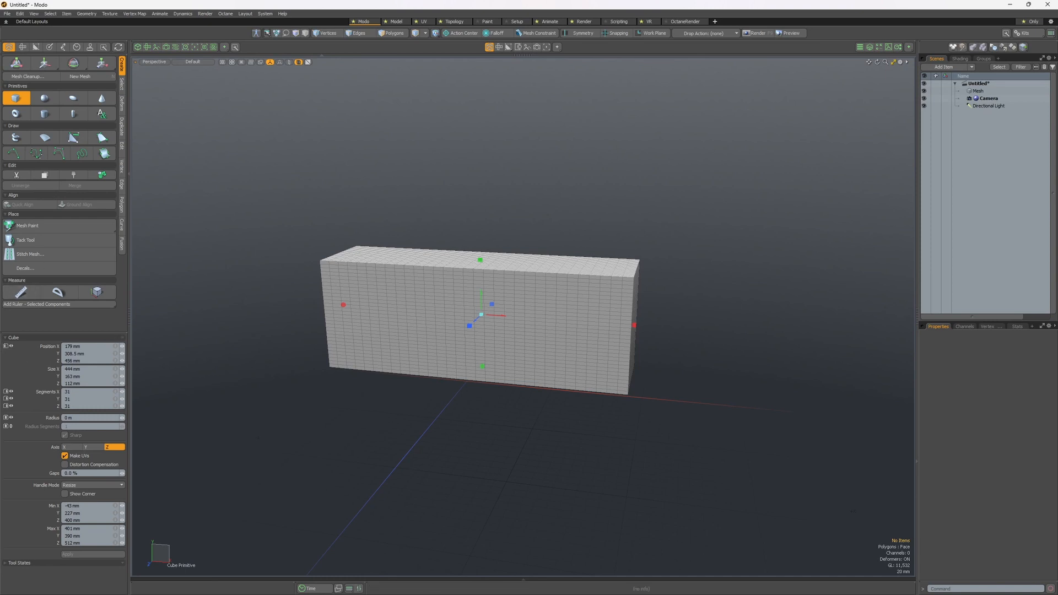
- Clear the hauling assignment of the cube's X position as well as all remaining hauling assignments
{"action": "right_click", "coordinate": [8, 348]}
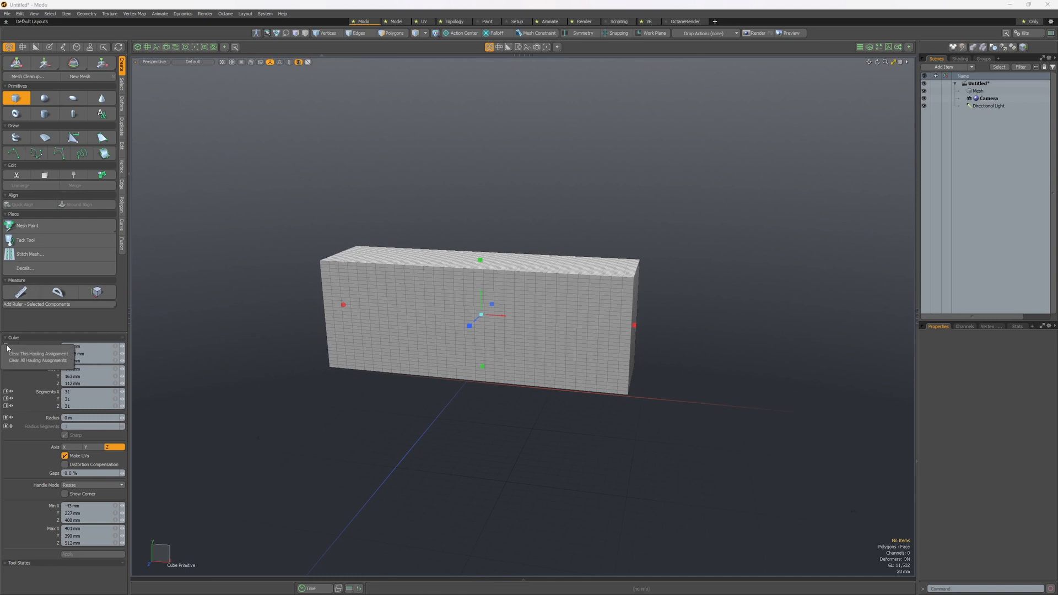
{"action": "left_click", "coordinate": [52, 356]}
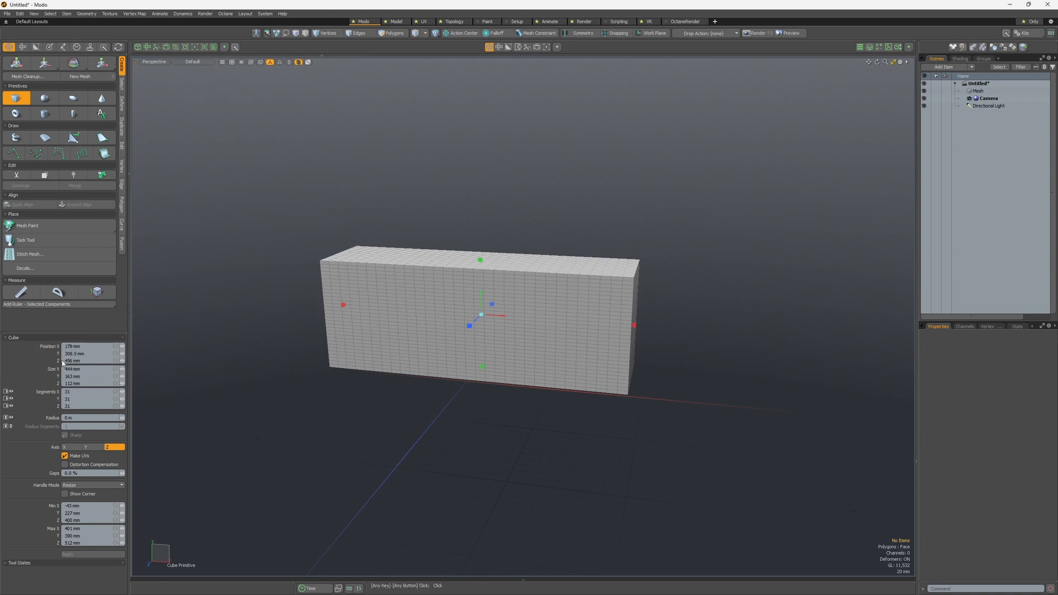
{"action": "right_click", "coordinate": [17, 395]}
{"action": "left_click", "coordinate": [22, 405]}
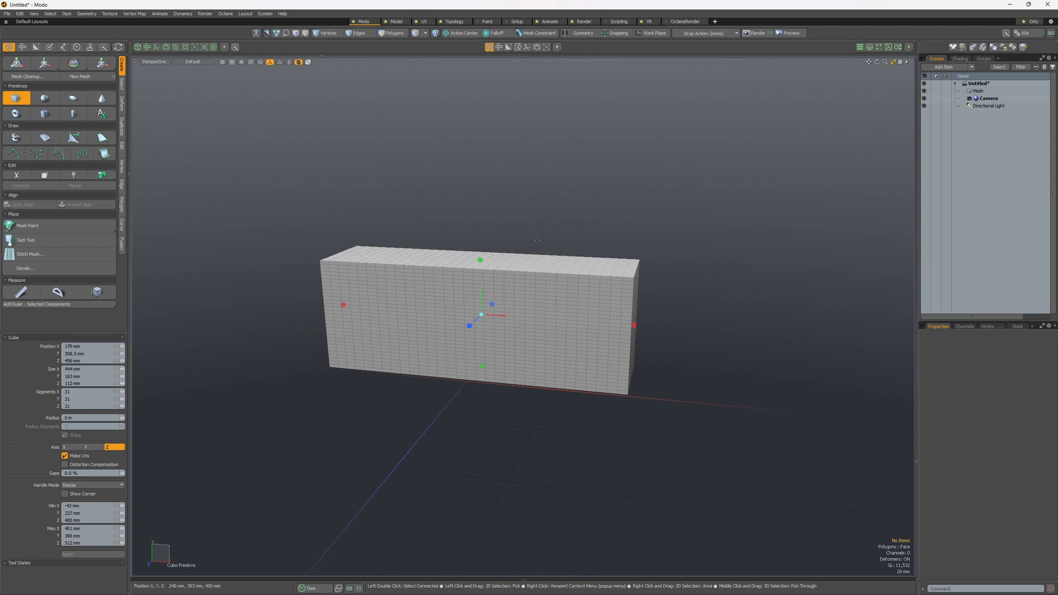
- Deepen the cube to about 151 mm in Z by pulling its front face outward
{"action": "left_click_drag", "start_coordinate": [586, 212], "coordinate": [411, 290], "text": "alt"}
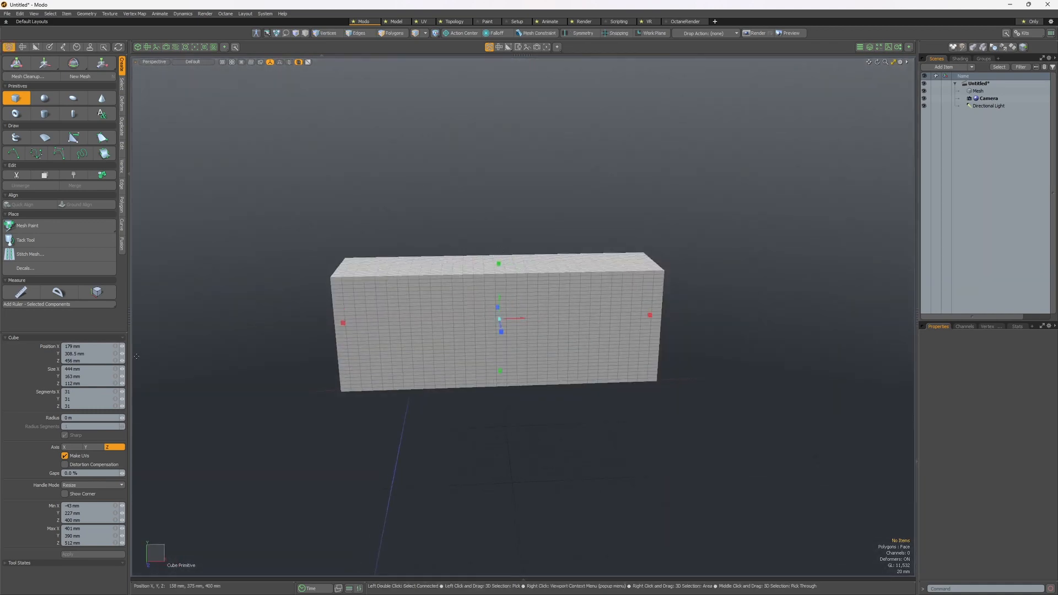
{"action": "left_click_drag", "start_coordinate": [679, 245], "coordinate": [650, 243], "text": "alt"}
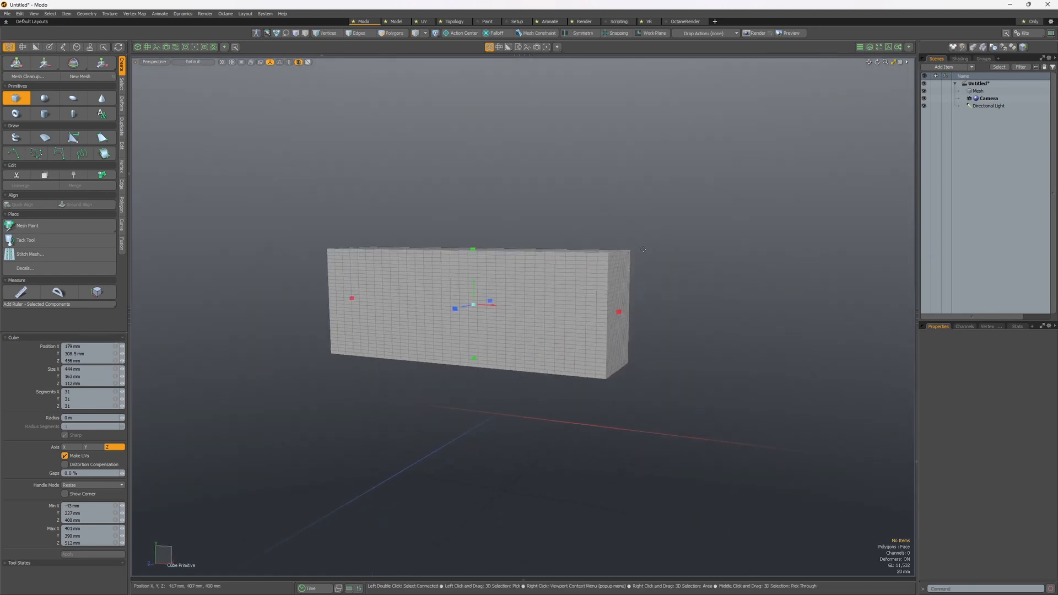
{"action": "left_click_drag", "start_coordinate": [449, 308], "coordinate": [434, 311]}
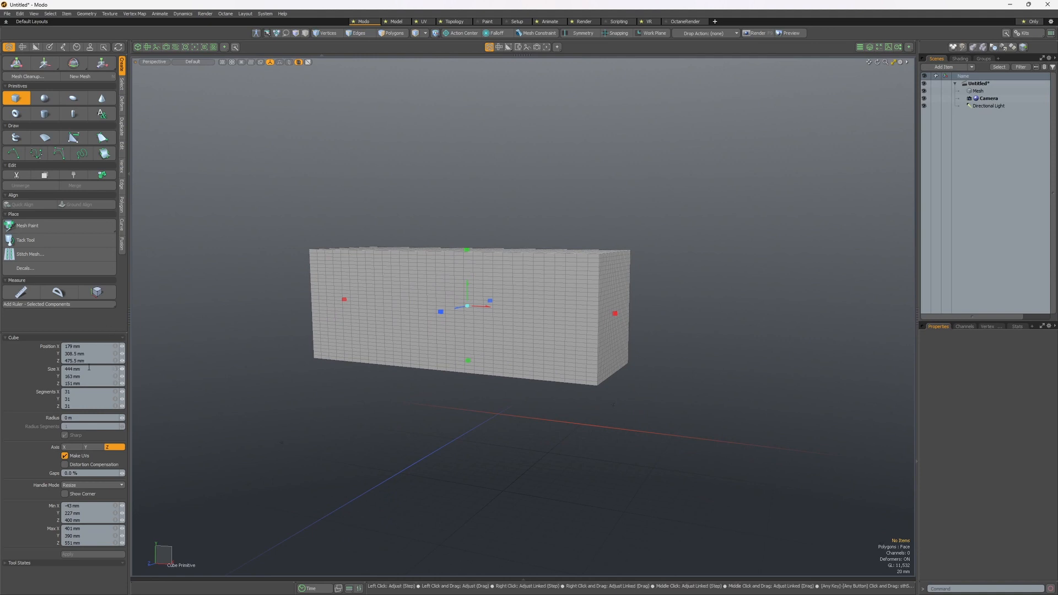
{"action": "left_click_drag", "start_coordinate": [529, 427], "coordinate": [663, 420], "text": "alt"}
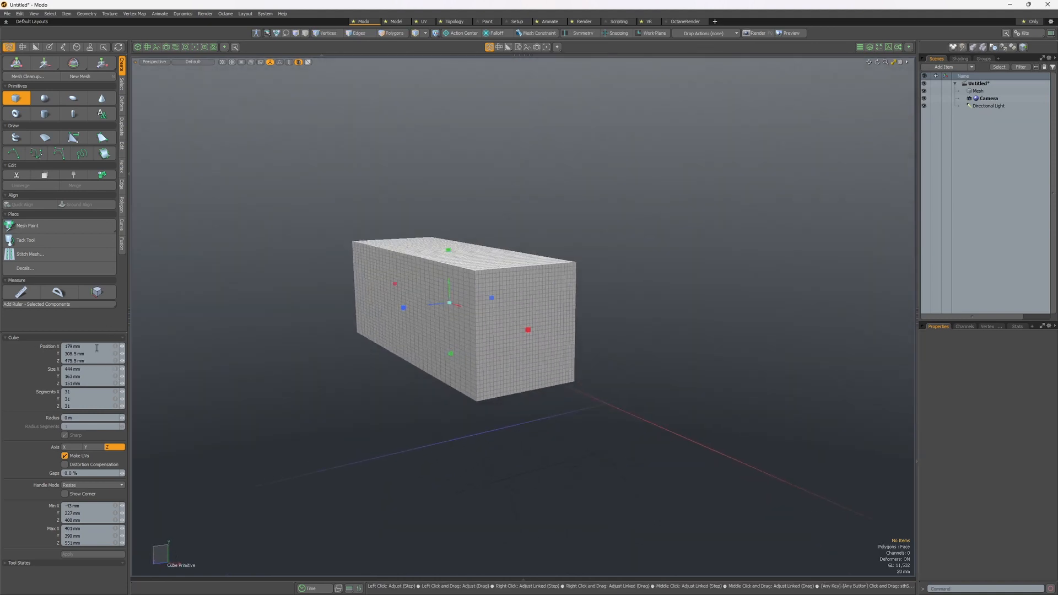
- Set the cube's X, Y and Z positions to 0 m so it is centred on the origin
{"action": "left_click", "coordinate": [96, 348]}
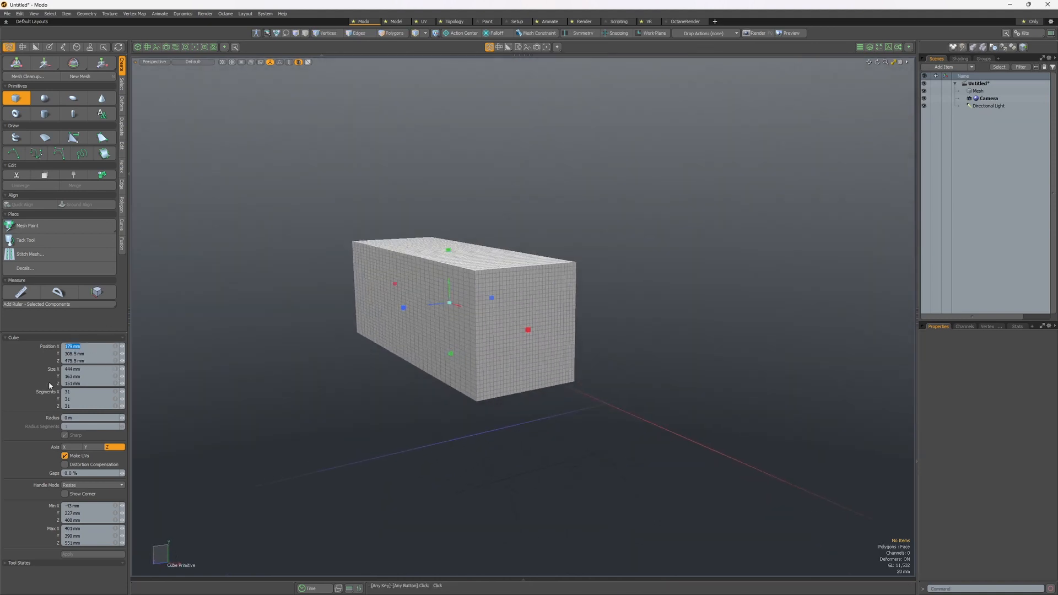
{"action": "left_click", "coordinate": [88, 353]}
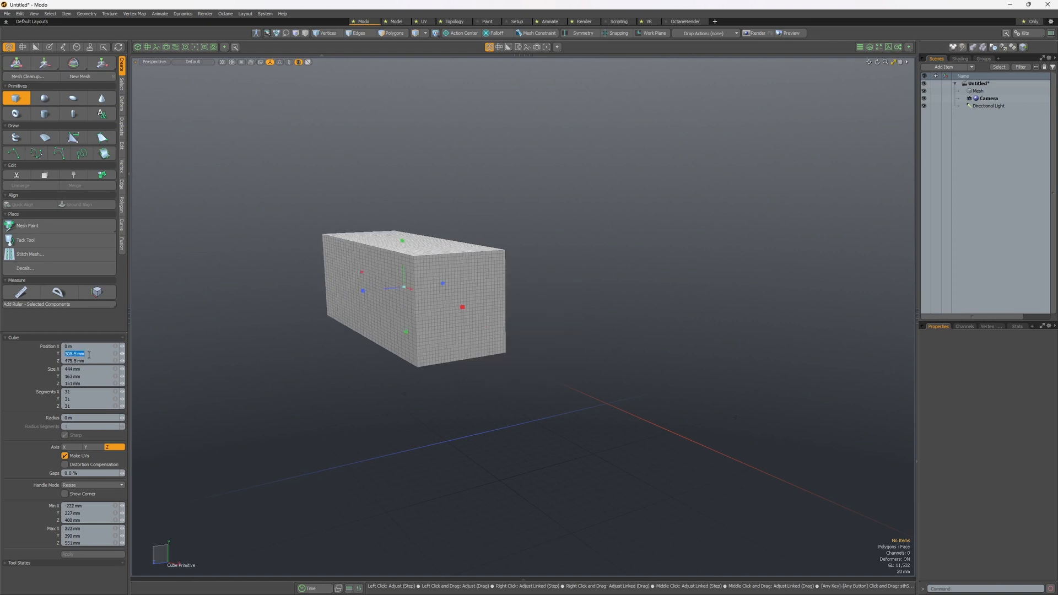
{"action": "type", "text": "0"}
{"action": "left_click", "coordinate": [88, 360]}
{"action": "type", "text": "0"}
{"action": "key", "text": "Return"}
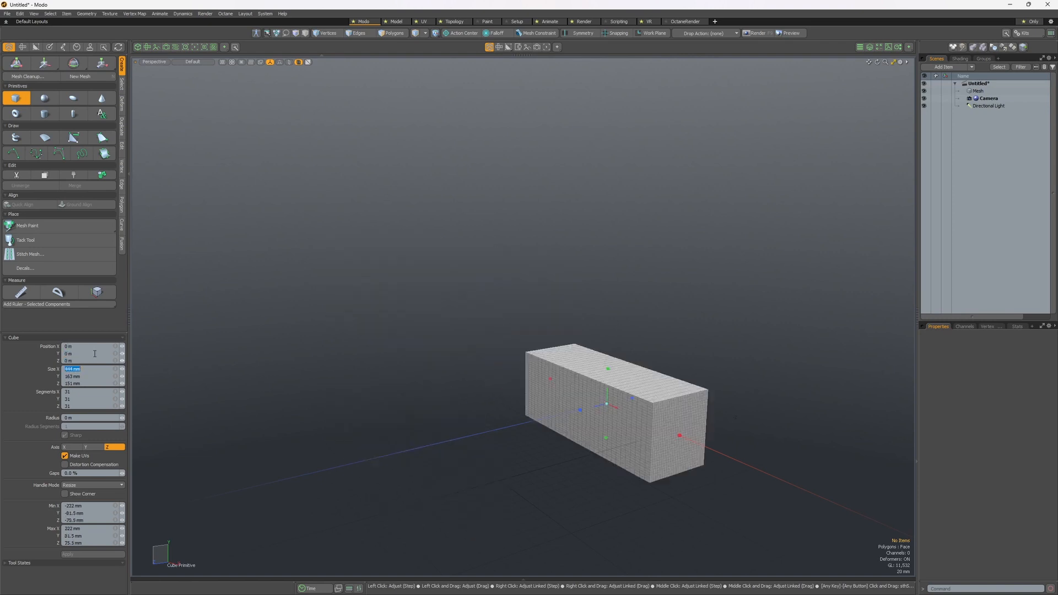
- Set the cube's size to 1 m in X, Y and Z
{"action": "left_click", "coordinate": [86, 361]}
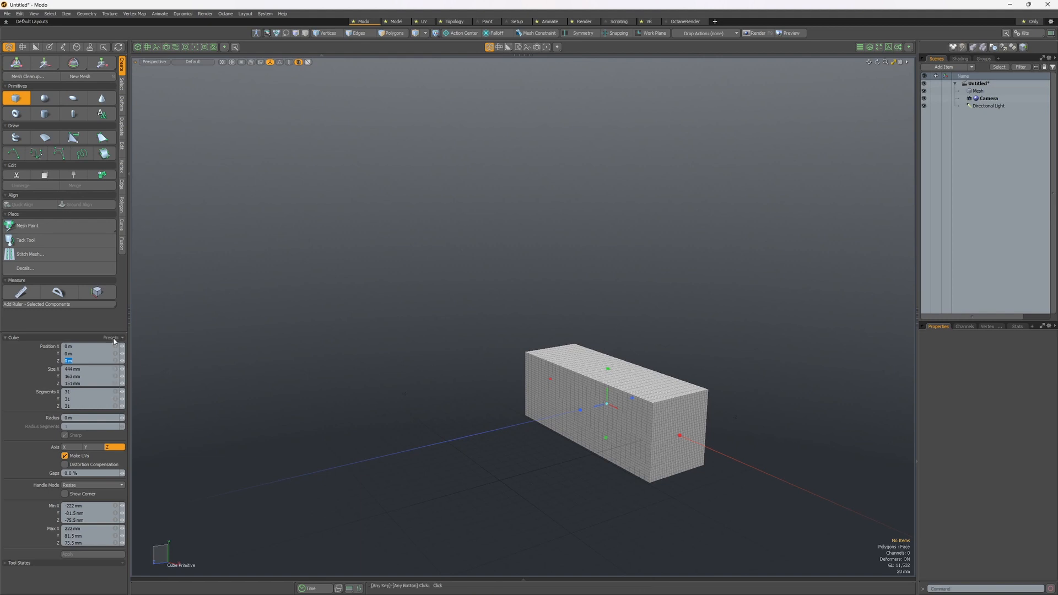
{"action": "key", "text": "Tab"}
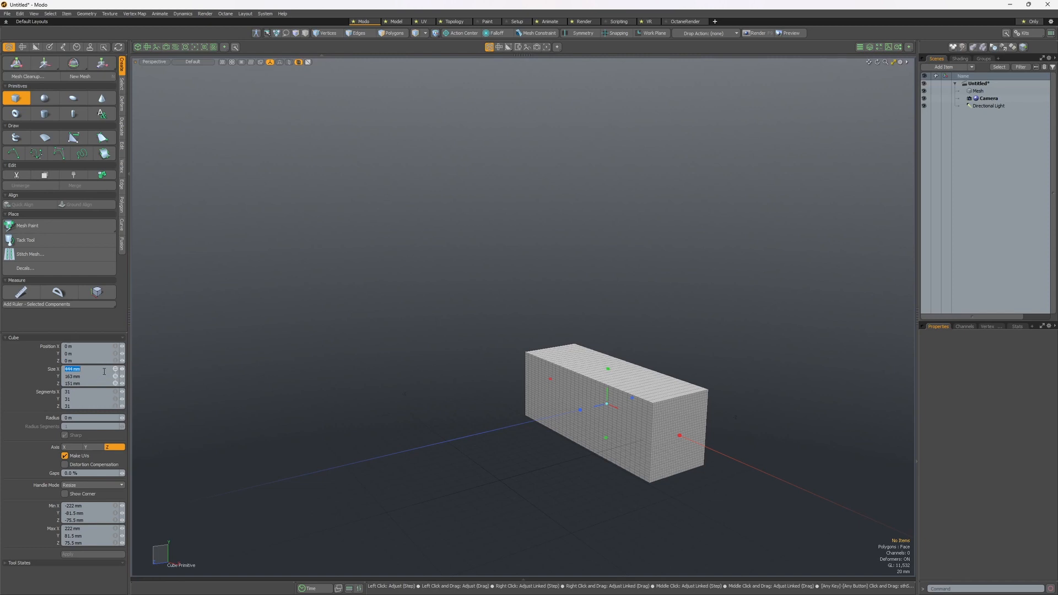
{"action": "type", "text": "1"}
{"action": "key", "text": "Tab"}
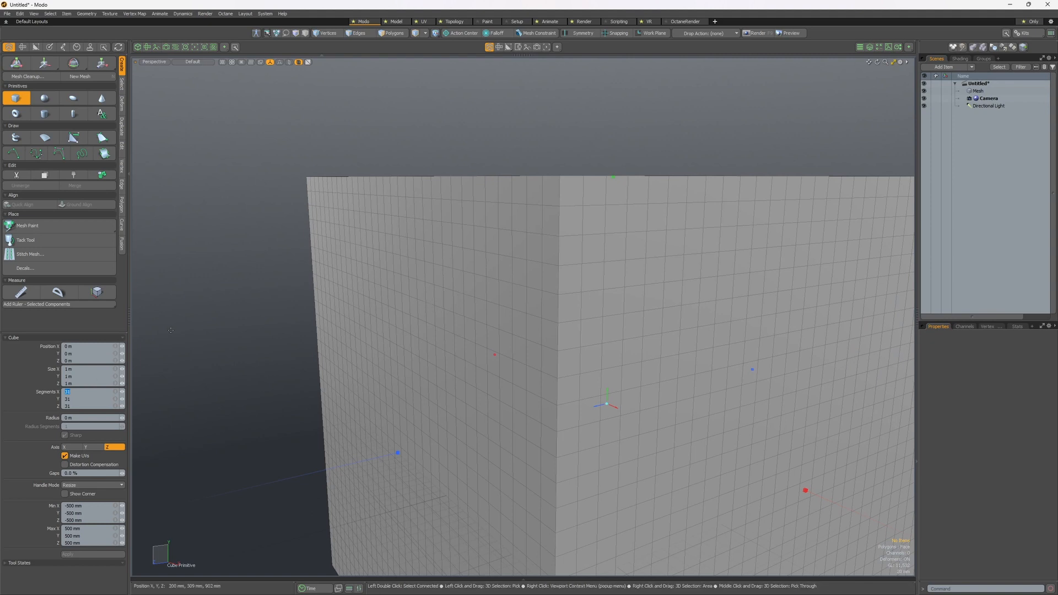
{"action": "left_click", "coordinate": [115, 347]}
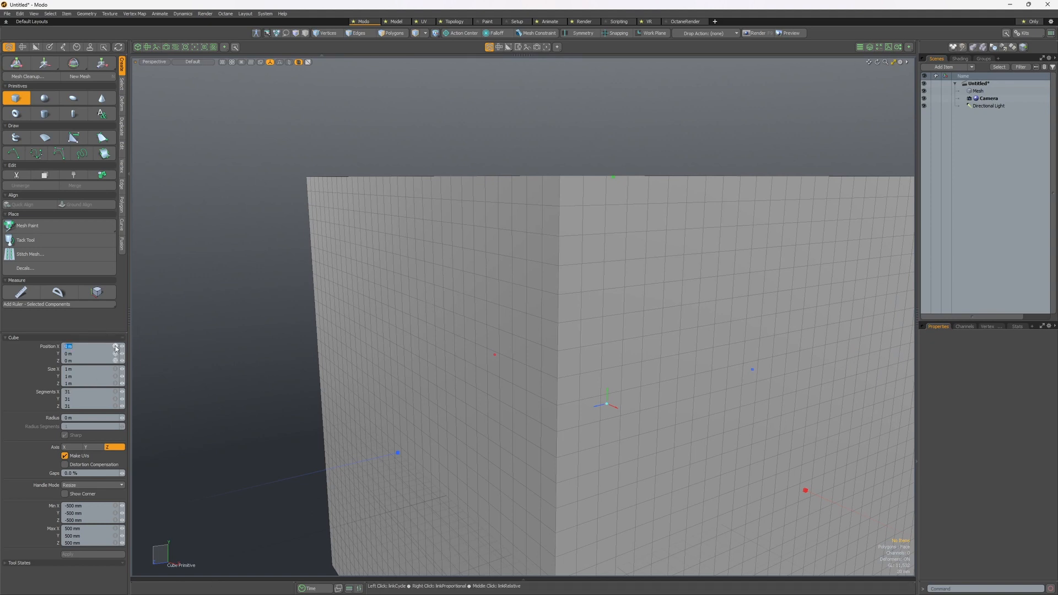
{"action": "left_click", "coordinate": [116, 348]}
{"action": "left_click_drag", "start_coordinate": [396, 287], "coordinate": [507, 347], "text": "alt"}
{"action": "right_click_drag", "start_coordinate": [507, 347], "coordinate": [405, 345], "text": "alt"}
{"action": "left_click_drag", "start_coordinate": [405, 346], "coordinate": [336, 330], "text": "alt"}
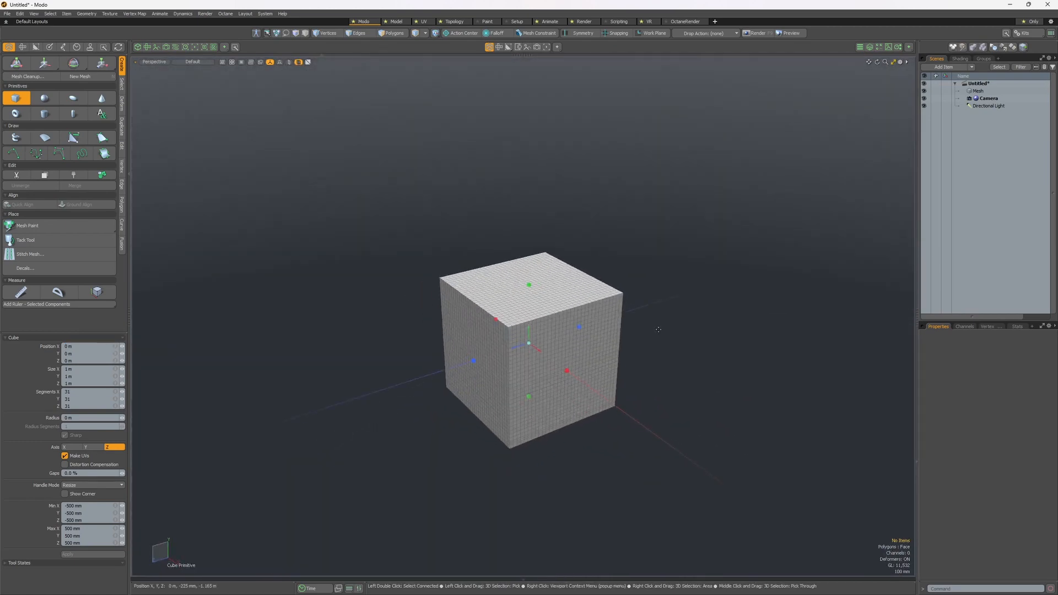
- Finish the cube primitive, select its mesh item in the viewport and delete it from the scene
{"action": "key", "text": "space"}
{"action": "left_click_drag", "start_coordinate": [540, 330], "coordinate": [501, 320], "text": "alt"}
{"action": "middle_click_drag", "start_coordinate": [501, 320], "coordinate": [413, 319], "text": "alt"}
{"action": "right_click_drag", "start_coordinate": [414, 319], "coordinate": [490, 323], "text": "alt"}
{"action": "left_click_drag", "start_coordinate": [490, 322], "coordinate": [388, 338], "text": "alt"}
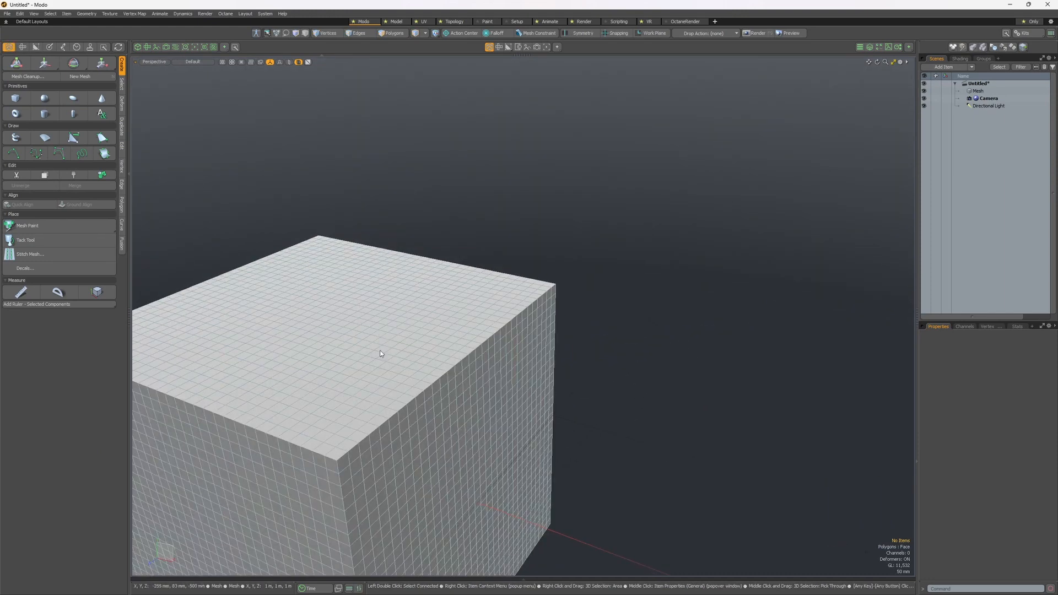
{"action": "left_click", "coordinate": [380, 359]}
{"action": "key", "text": "Delete"}
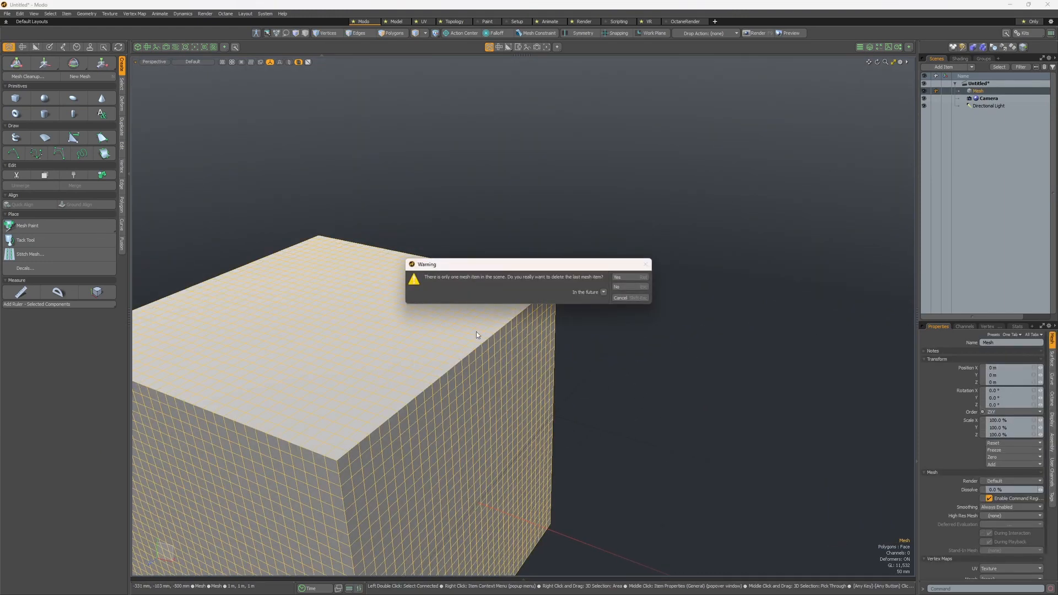
{"action": "left_click", "coordinate": [633, 297]}
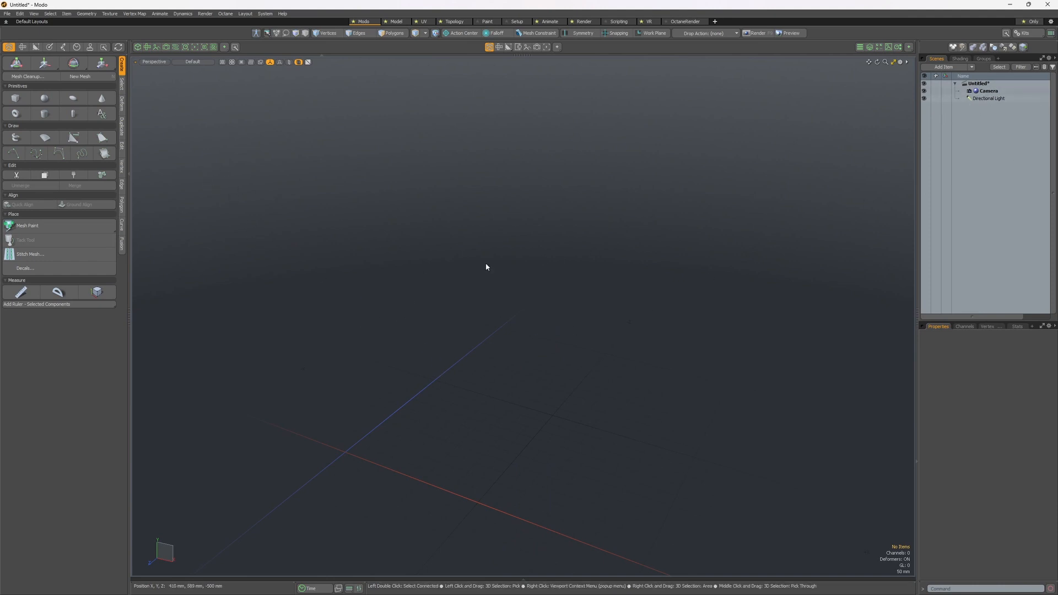
- Draw a cube base about 243 mm by 494 mm in a new mesh and pull it out into a box
{"action": "left_click", "coordinate": [20, 101]}
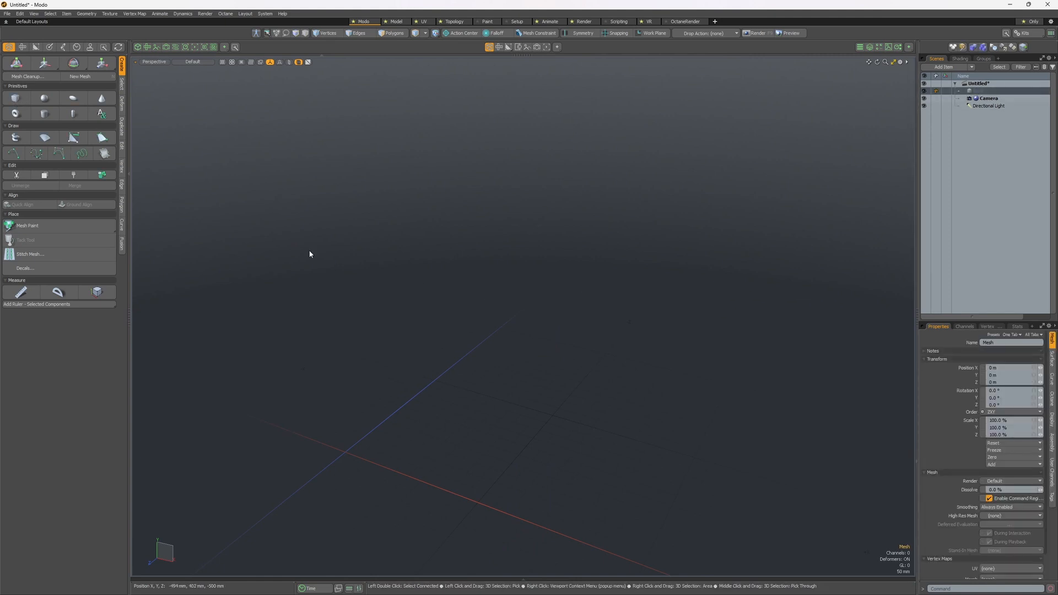
{"action": "left_click", "coordinate": [29, 101]}
{"action": "left_click_drag", "start_coordinate": [318, 286], "coordinate": [378, 407]}
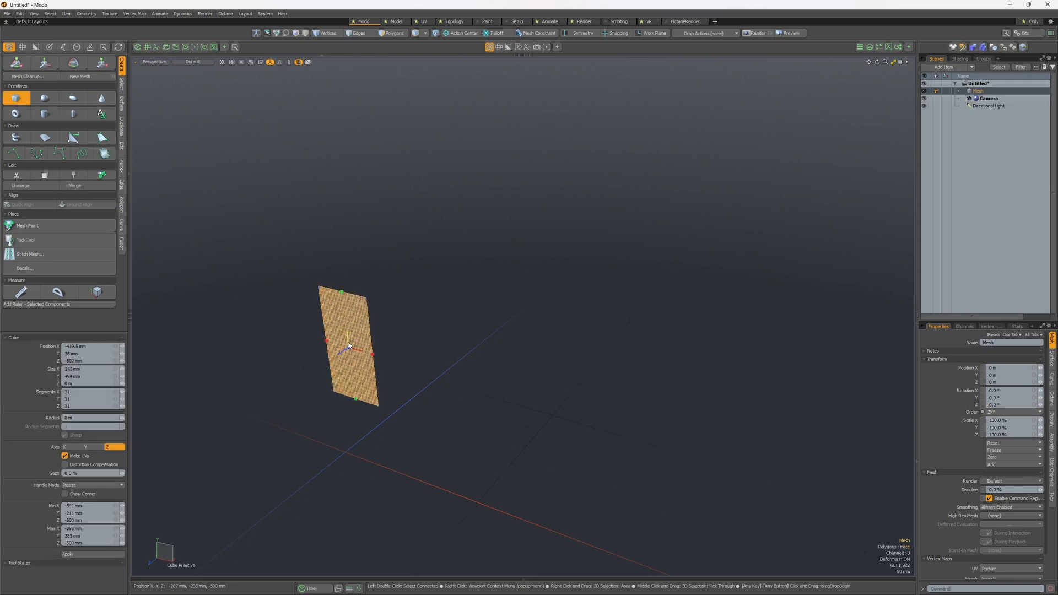
{"action": "left_click_drag", "start_coordinate": [338, 353], "coordinate": [289, 383]}
{"action": "key", "text": "space"}
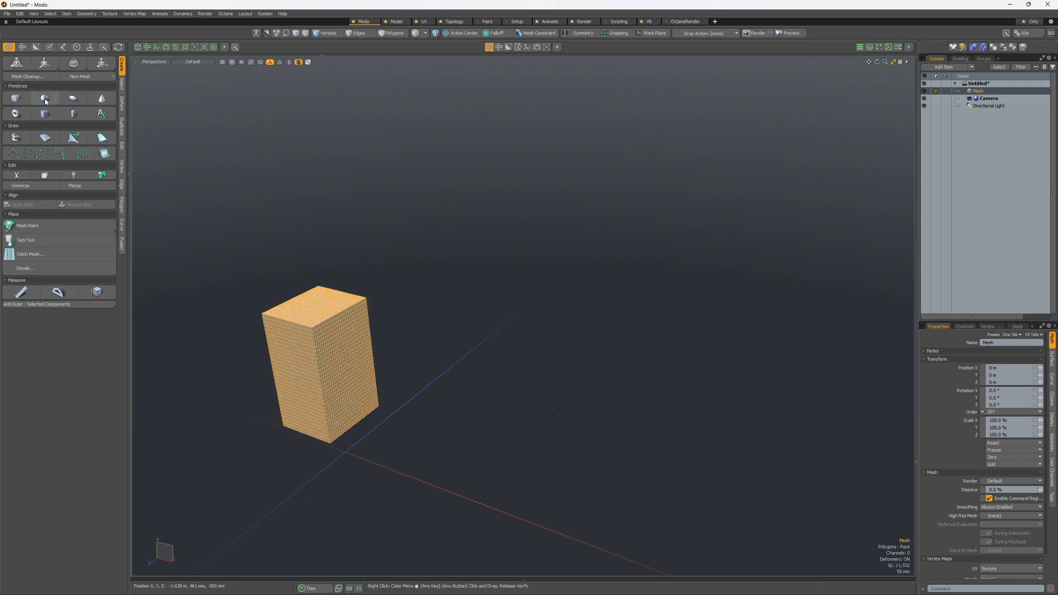
- Draw a sphere primitive as a flattened ellipsoid beside the box in the same mesh
{"action": "left_click", "coordinate": [43, 99]}
{"action": "left_click_drag", "start_coordinate": [430, 307], "coordinate": [369, 340]}
{"action": "left_click_drag", "start_coordinate": [435, 303], "coordinate": [391, 331]}
{"action": "key", "text": "space"}
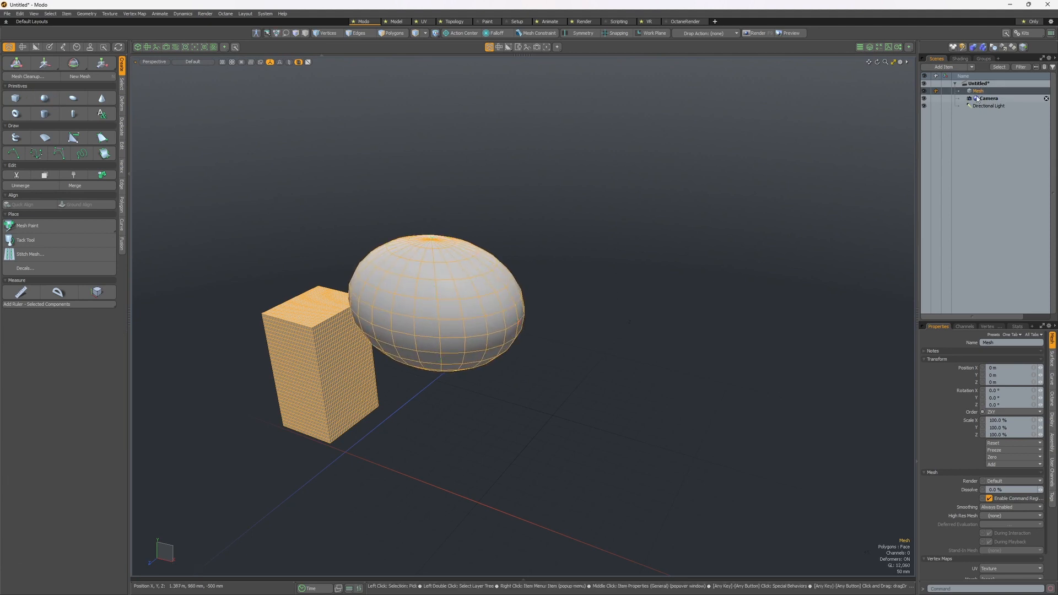
- Delete the mesh holding both primitives and create a 1 m unit cube as its own mesh item
{"action": "key", "text": "Delete"}
{"action": "left_click", "coordinate": [623, 280]}
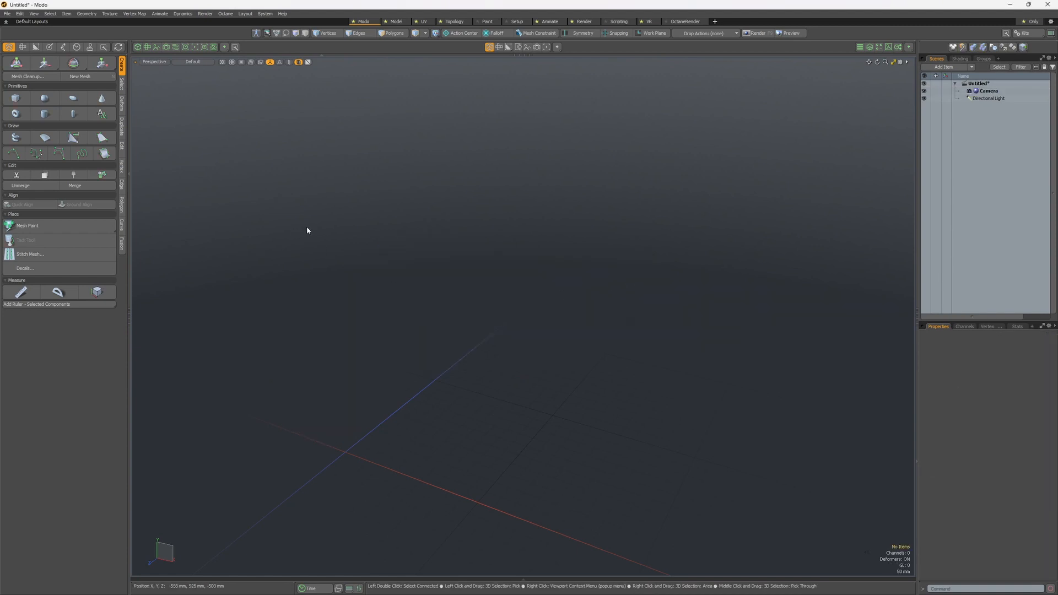
{"action": "left_click", "coordinate": [20, 103], "text": "ctrl"}
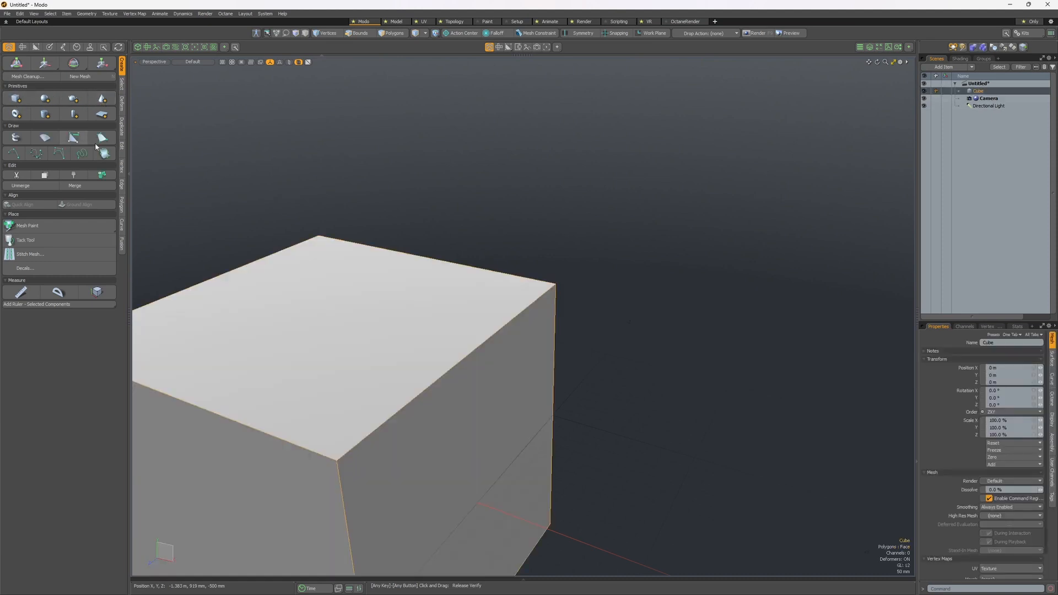
- Select all connected polygons of the unit cube in polygon selection mode
{"action": "left_click_drag", "start_coordinate": [463, 363], "coordinate": [415, 360], "text": "alt"}
{"action": "scroll", "coordinate": [386, 330], "scroll_direction": "down", "scroll_amount": 4}
{"action": "key", "text": "3"}
{"action": "left_click", "coordinate": [372, 396]}
{"action": "double_click", "coordinate": [384, 397]}
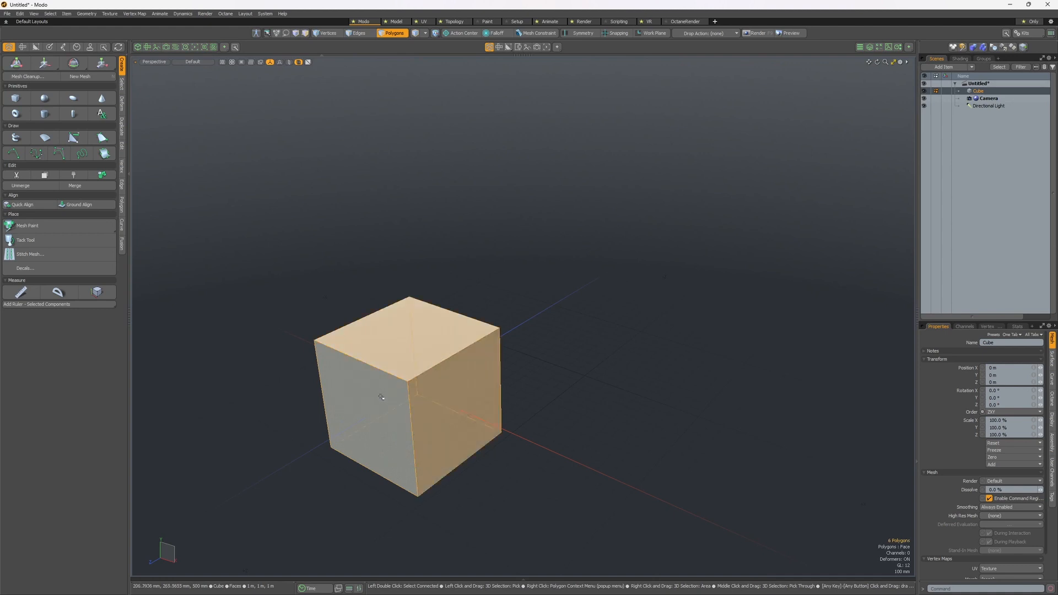
{"action": "left_click_drag", "start_coordinate": [385, 397], "coordinate": [556, 294], "text": "alt"}
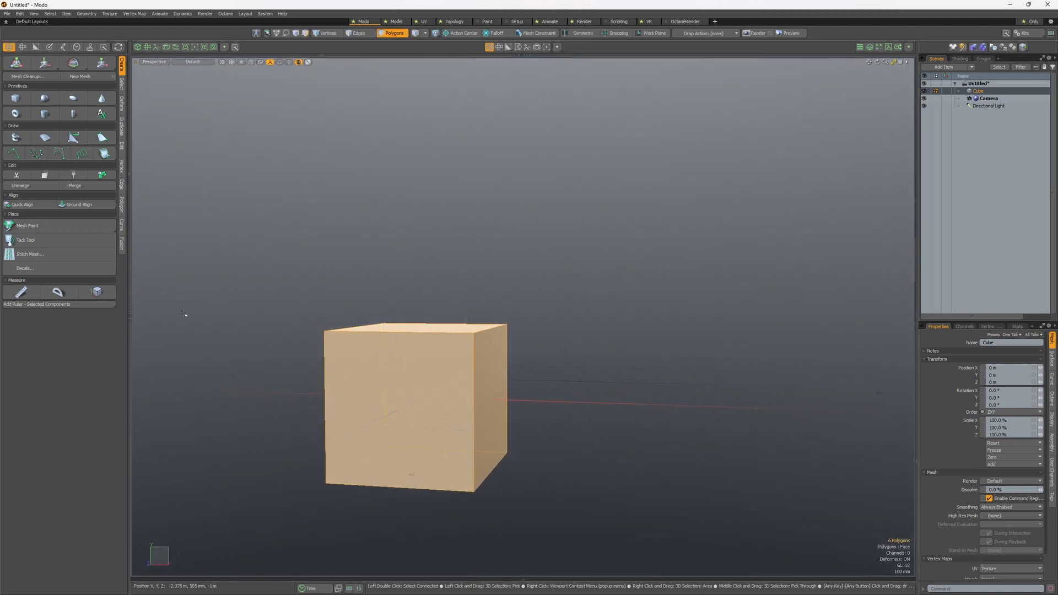
- Check the unit cube's size with the Dimension tool, clear the polygon selection and turn the tool off
{"action": "left_click", "coordinate": [96, 294]}
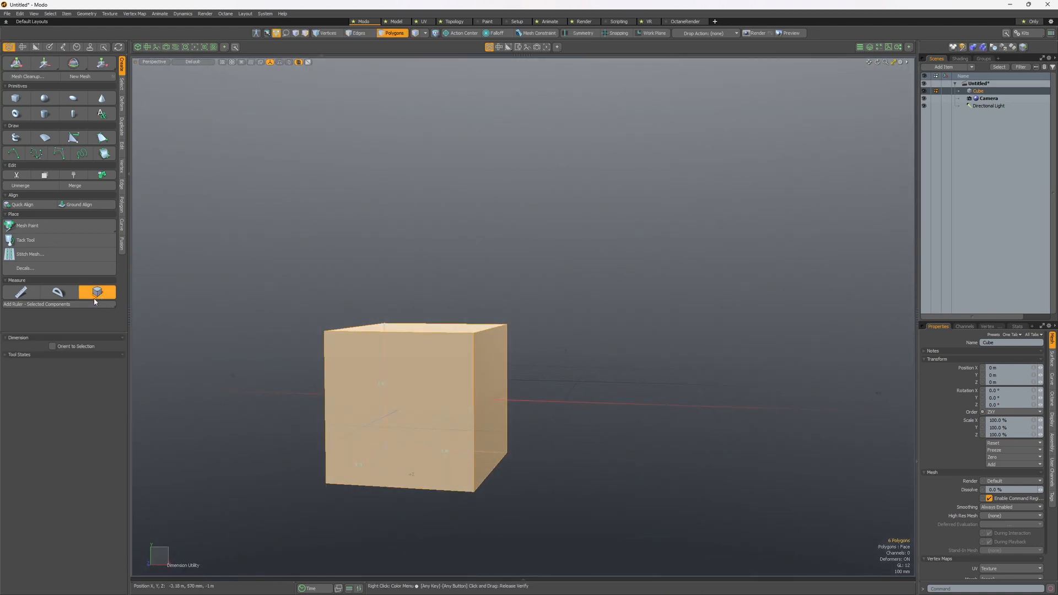
{"action": "left_click", "coordinate": [576, 337]}
{"action": "left_click_drag", "start_coordinate": [510, 383], "coordinate": [454, 385], "text": "alt"}
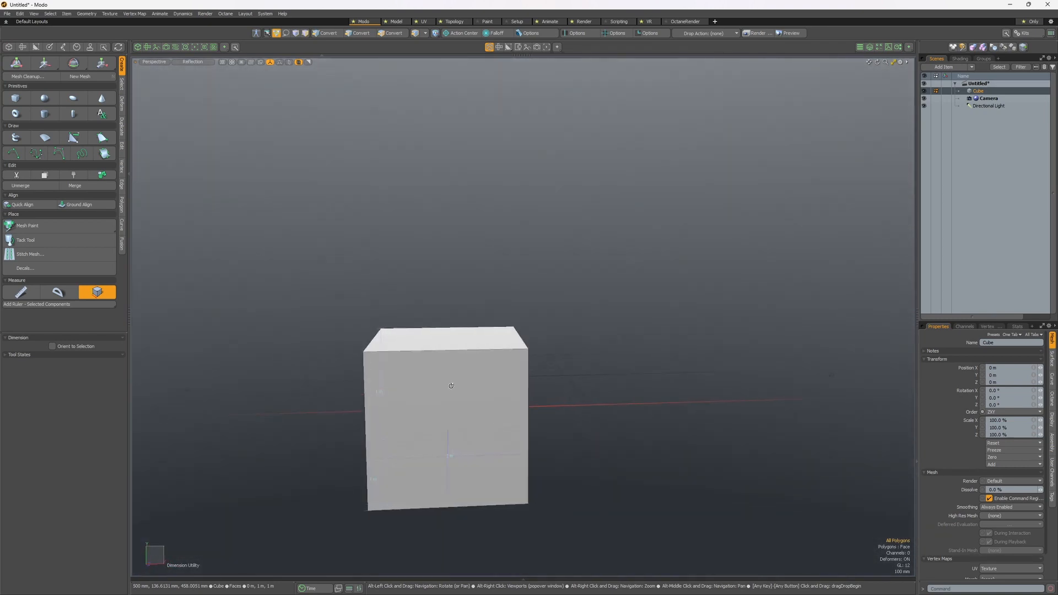
{"action": "left_click", "coordinate": [101, 292]}
{"action": "left_click_drag", "start_coordinate": [590, 331], "coordinate": [489, 416], "text": "alt"}
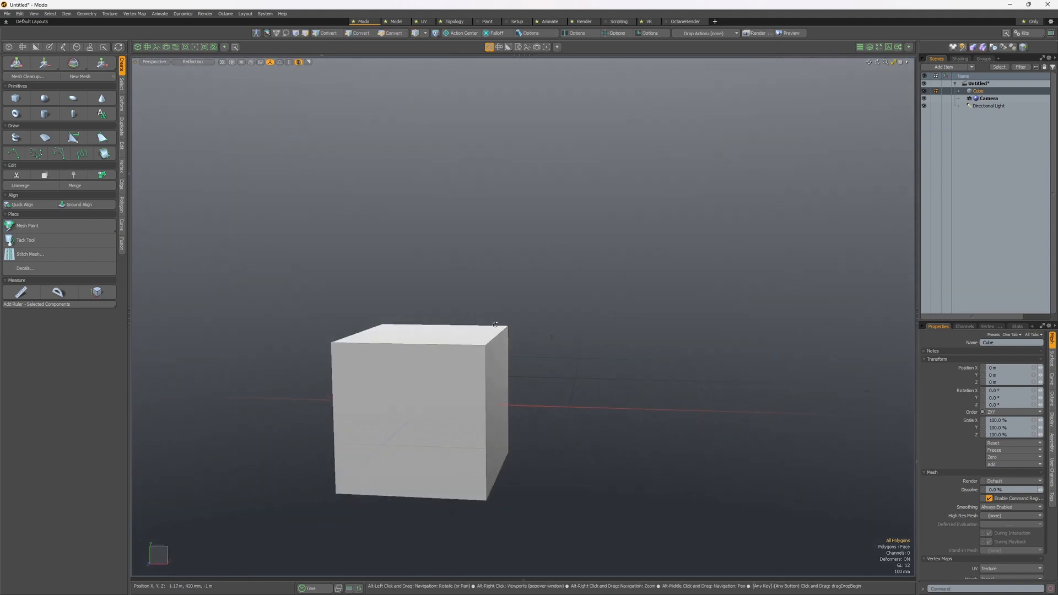
{"action": "left_click_drag", "start_coordinate": [495, 324], "coordinate": [419, 337], "text": "alt"}
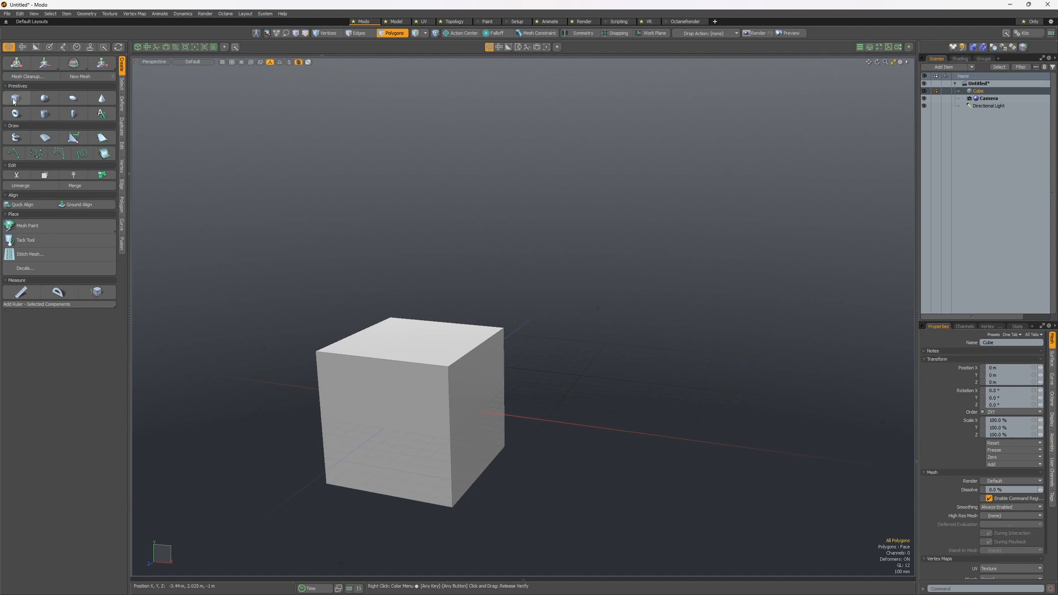
- Reselect the cube's connected polygons
{"action": "key", "text": "shift"}
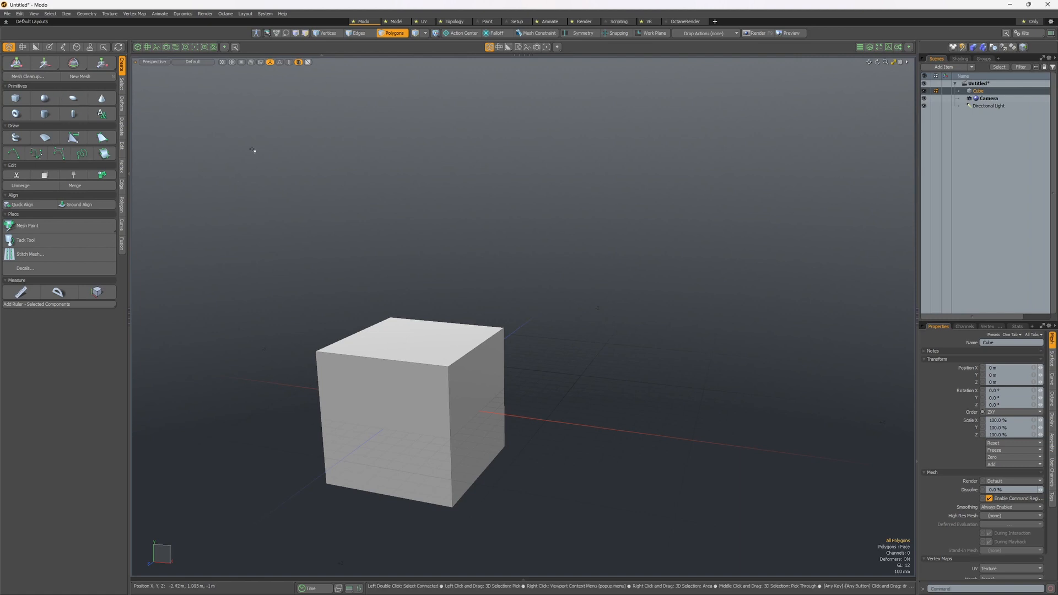
{"action": "left_click_drag", "start_coordinate": [531, 415], "coordinate": [544, 369], "text": "alt"}
{"action": "double_click", "coordinate": [466, 387]}
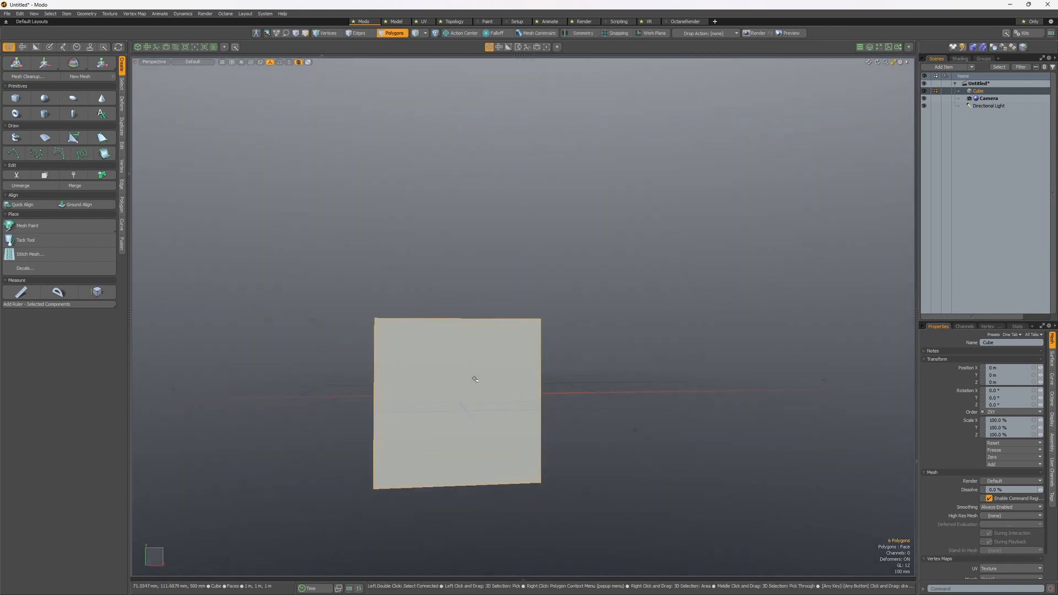
{"action": "left_click_drag", "start_coordinate": [475, 379], "coordinate": [559, 347], "text": "alt"}
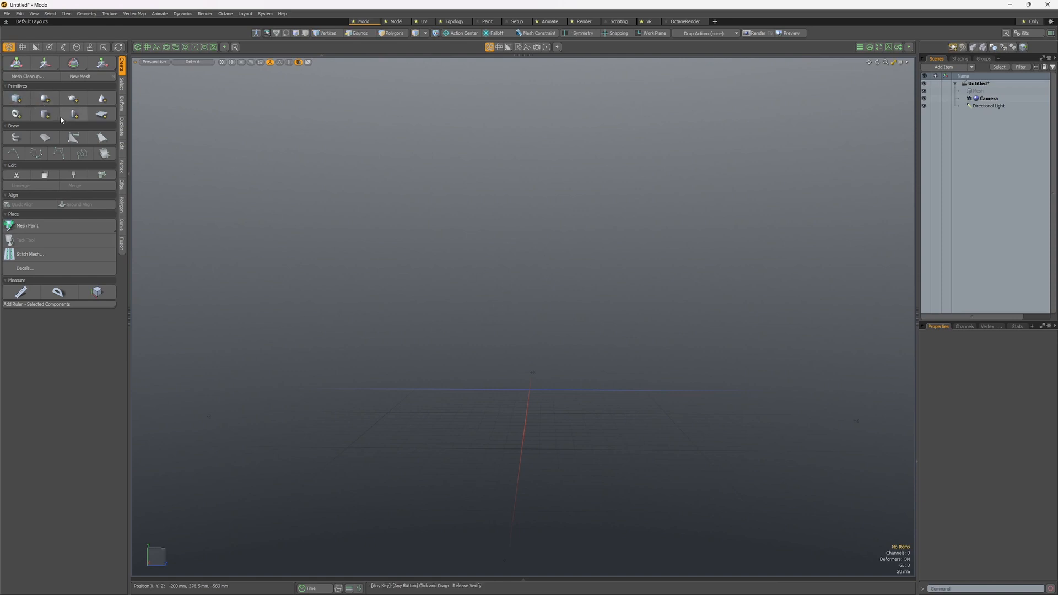
- Create a unit cube as a new mesh item alongside the empty mesh and select it
{"action": "left_click", "coordinate": [18, 100]}
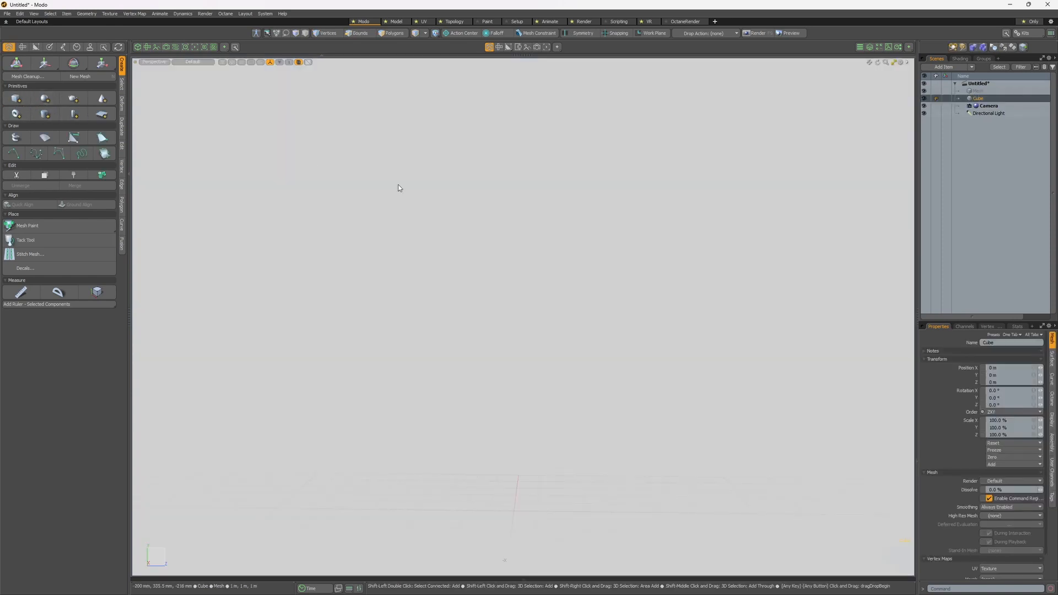
{"action": "scroll", "coordinate": [665, 302], "scroll_direction": "down", "scroll_amount": 5}
{"action": "left_click_drag", "start_coordinate": [671, 305], "coordinate": [434, 266], "text": "alt"}
{"action": "scroll", "coordinate": [435, 267], "scroll_direction": "up", "scroll_amount": 5}
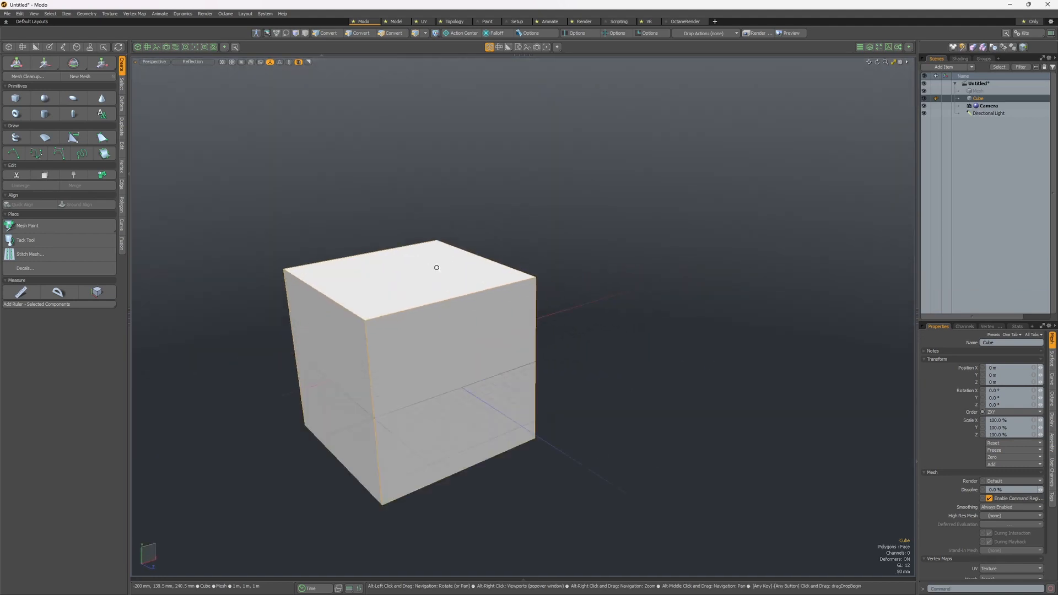
{"action": "left_click", "coordinate": [335, 217]}
{"action": "left_click", "coordinate": [306, 297]}
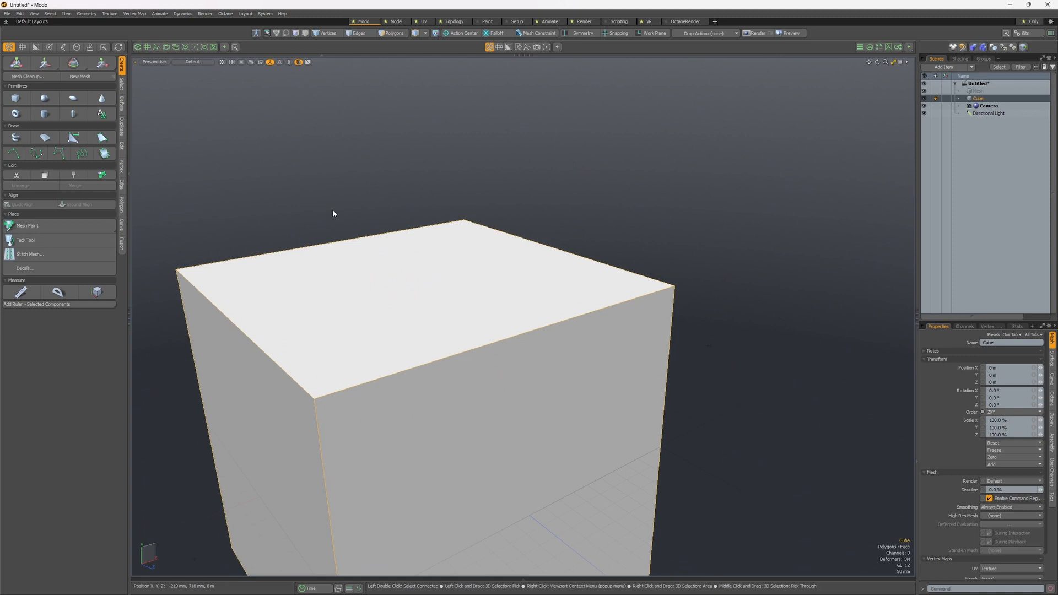
- Cycle the selection mode through polygons and vertices and return to item selection
{"action": "left_click", "coordinate": [389, 34]}
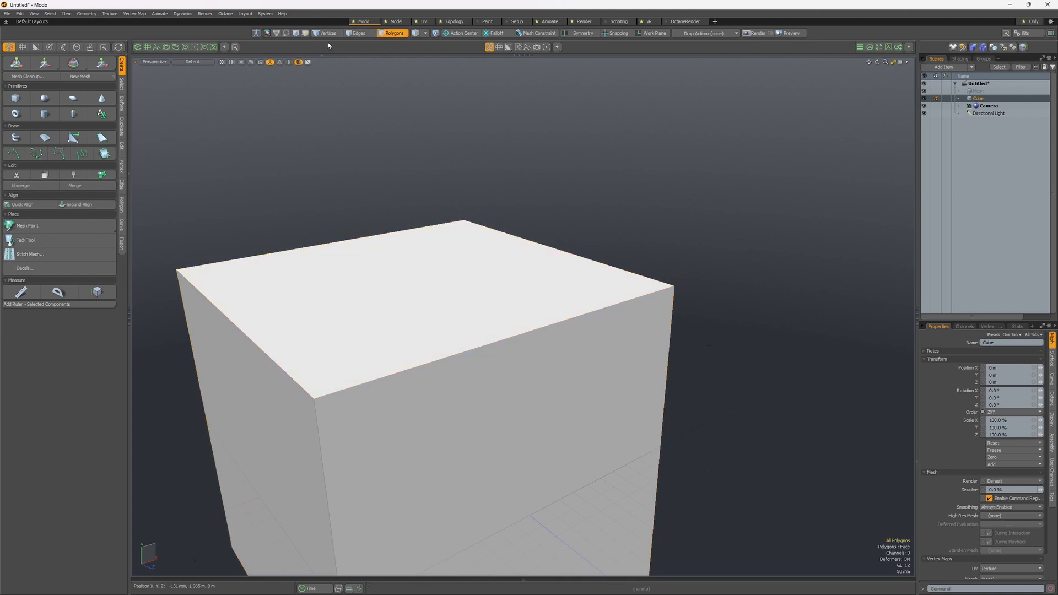
{"action": "key", "text": "1"}
{"action": "key", "text": "3"}
{"action": "key", "text": "5"}
- Deselect and reselect the Cube item, clear the item selection and switch to polygon selection mode
{"action": "left_click", "coordinate": [600, 244]}
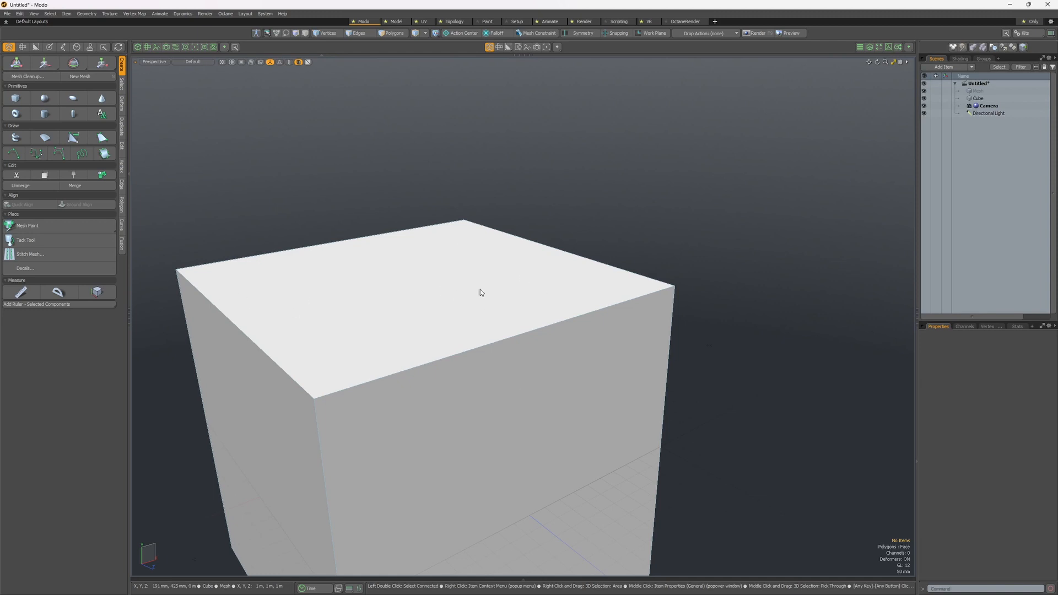
{"action": "left_click", "coordinate": [620, 319]}
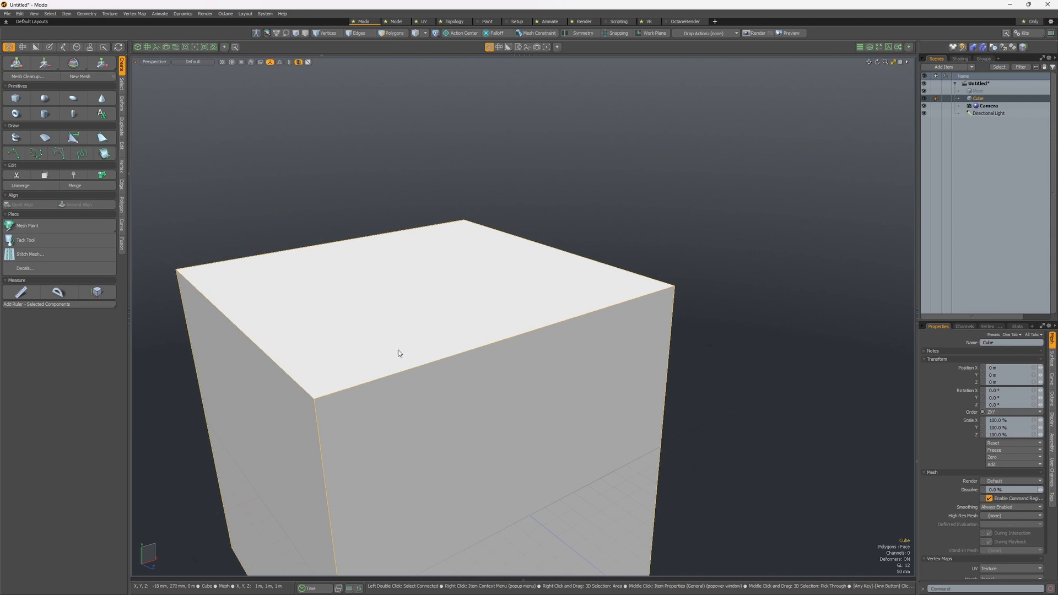
{"action": "left_click", "coordinate": [1000, 136]}
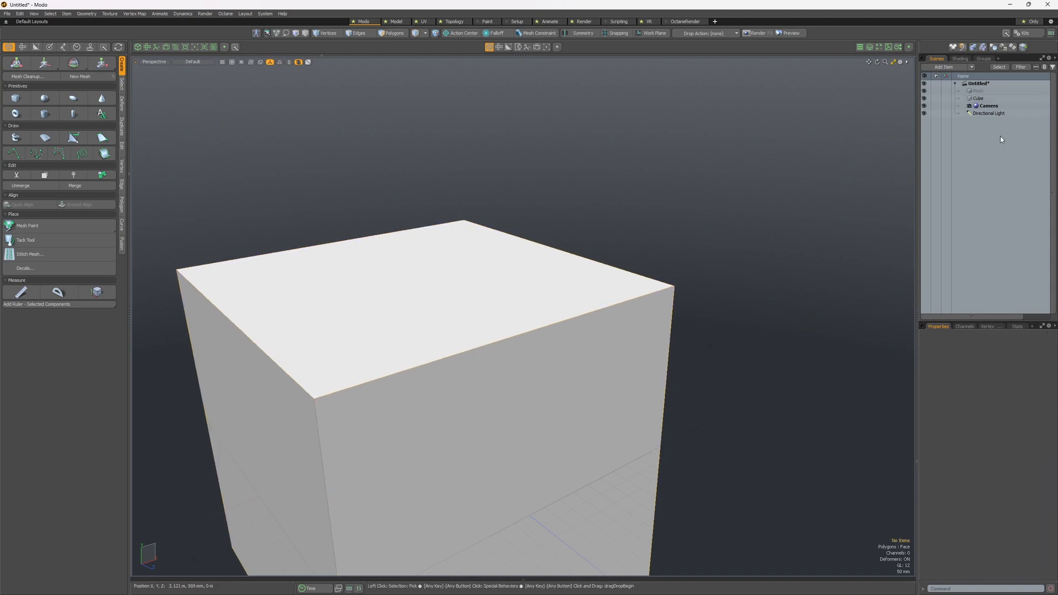
{"action": "left_click_drag", "start_coordinate": [382, 197], "coordinate": [484, 199], "text": "alt"}
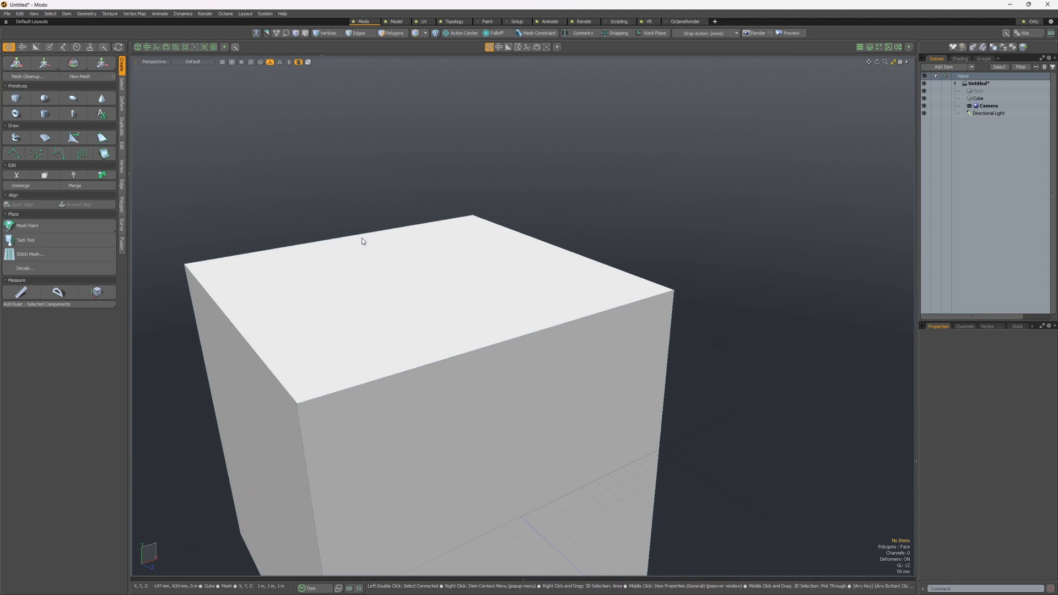
{"action": "key", "text": "3"}
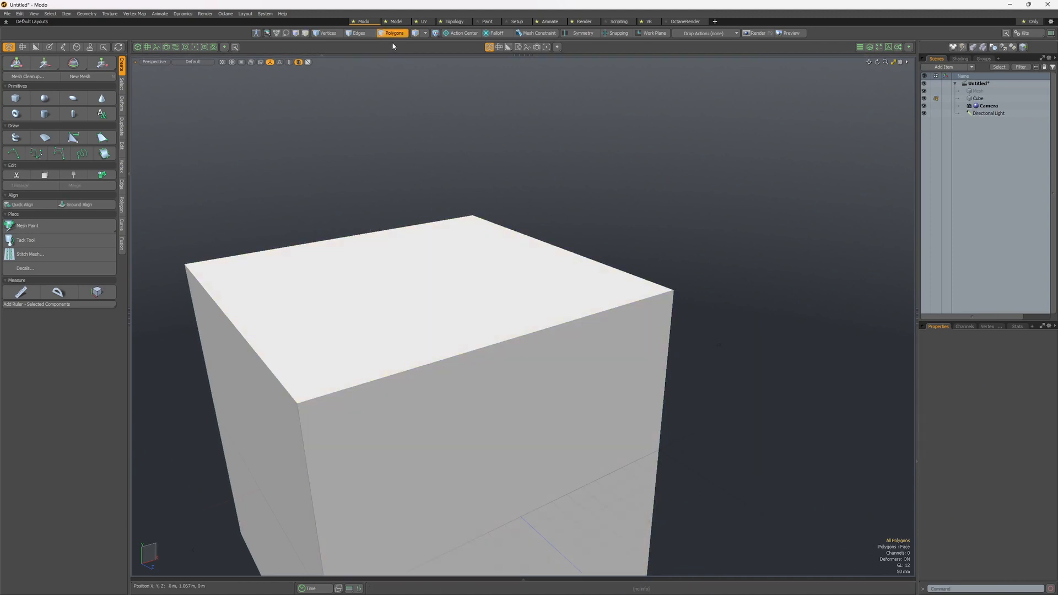
- Select a side polygon of the cube and expand the selection to all its connected polygons
{"action": "left_click_drag", "start_coordinate": [329, 303], "coordinate": [428, 408], "text": "alt"}
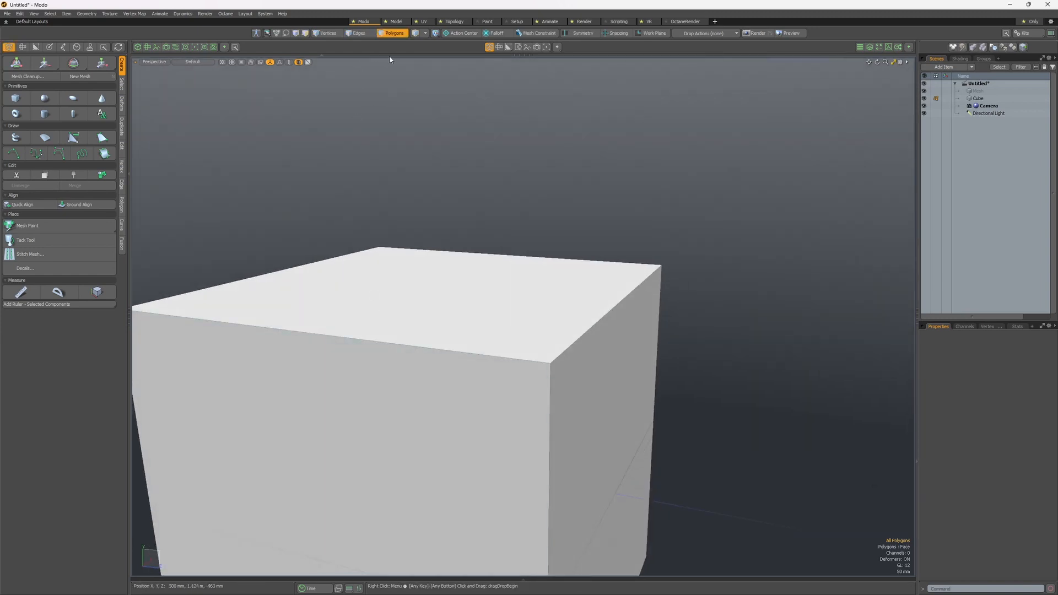
{"action": "key", "text": "alt"}
{"action": "middle_click_drag", "start_coordinate": [516, 407], "coordinate": [519, 300], "text": "alt"}
{"action": "right_click_drag", "start_coordinate": [519, 299], "coordinate": [499, 300], "text": "alt"}
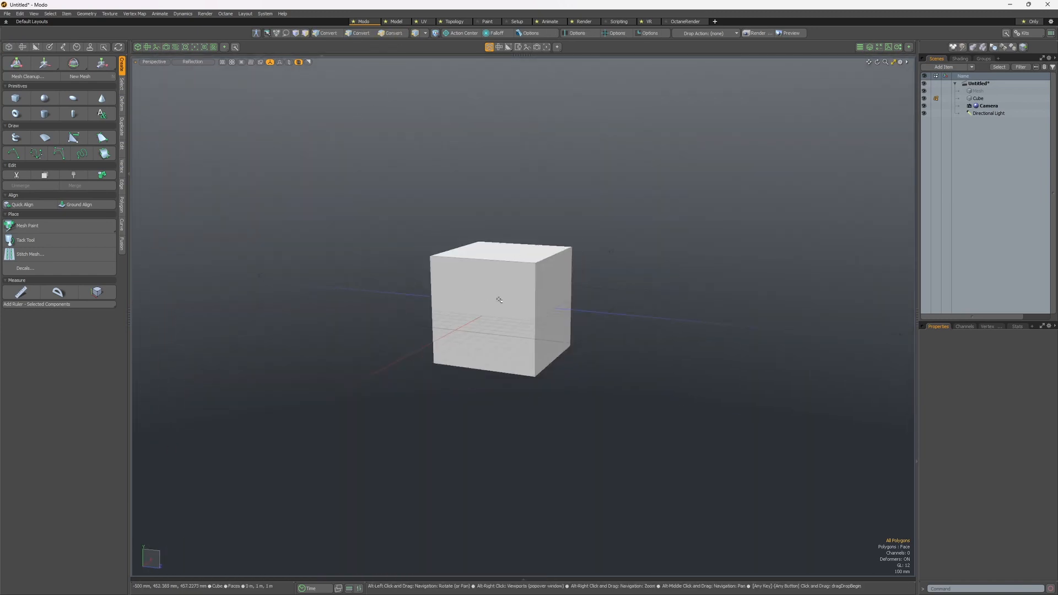
{"action": "left_click", "coordinate": [513, 301]}
{"action": "left_click_drag", "start_coordinate": [618, 296], "coordinate": [629, 296], "text": "alt"}
{"action": "right_click_drag", "start_coordinate": [453, 293], "coordinate": [499, 293], "text": "alt"}
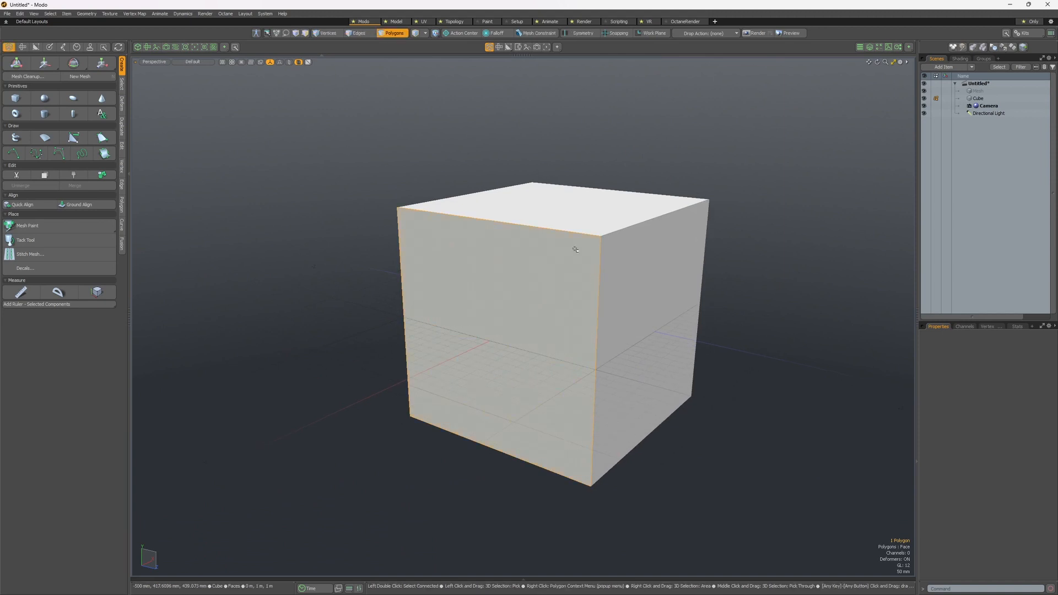
{"action": "double_click", "coordinate": [564, 222]}
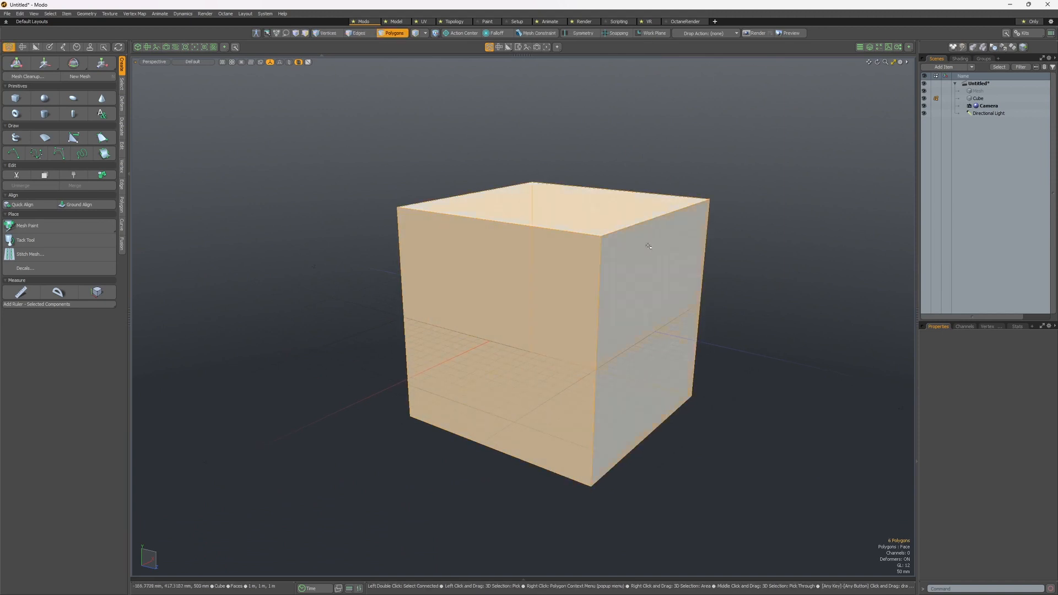
{"action": "left_click_drag", "start_coordinate": [340, 262], "coordinate": [449, 269], "text": "alt"}
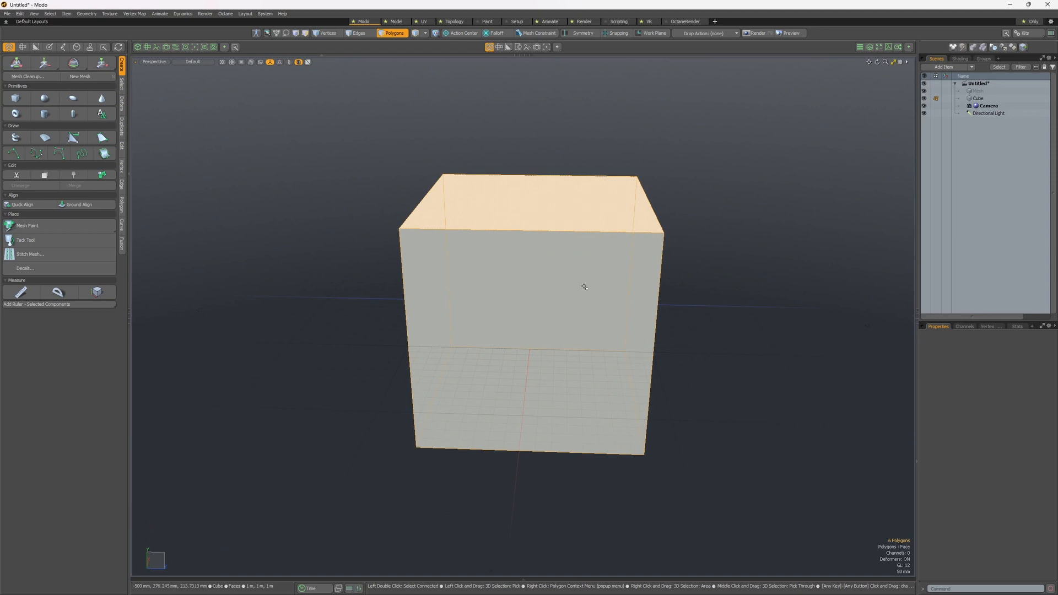
- Subdivide the cube's selected polygons four times, clear the selection and inspect the mesh from another angle
{"action": "key", "text": "d"}
{"action": "key", "text": "d"}
{"action": "key", "text": "d"}
{"action": "key", "text": "d"}
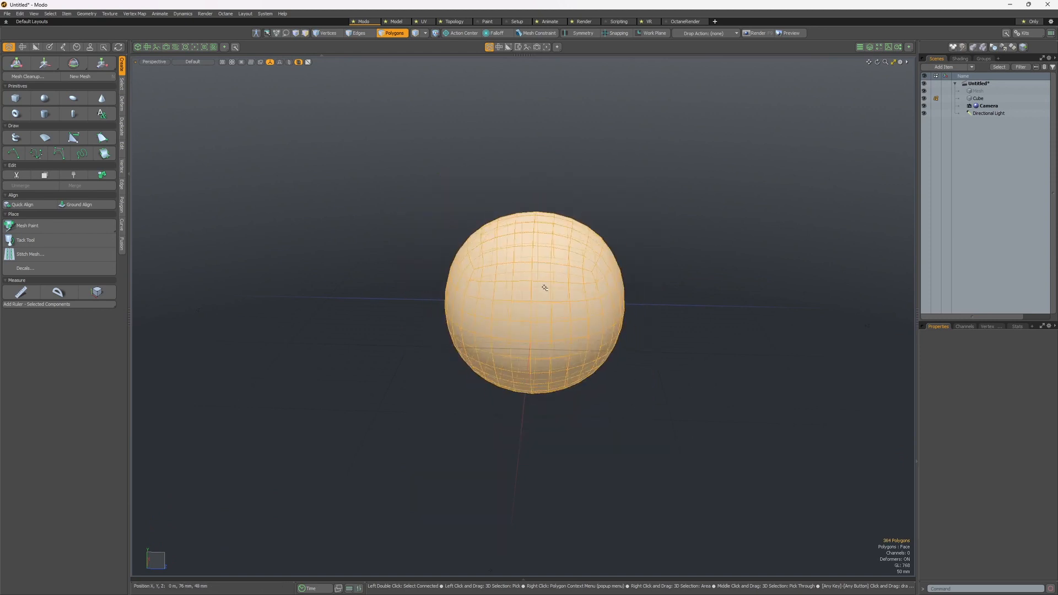
{"action": "left_click", "coordinate": [659, 280]}
{"action": "left_click_drag", "start_coordinate": [669, 324], "coordinate": [551, 280], "text": "alt"}
{"action": "middle_click_drag", "start_coordinate": [551, 279], "coordinate": [459, 282], "text": "alt"}
{"action": "right_click_drag", "start_coordinate": [459, 282], "coordinate": [493, 282], "text": "alt"}
{"action": "left_click_drag", "start_coordinate": [494, 281], "coordinate": [457, 293], "text": "alt"}
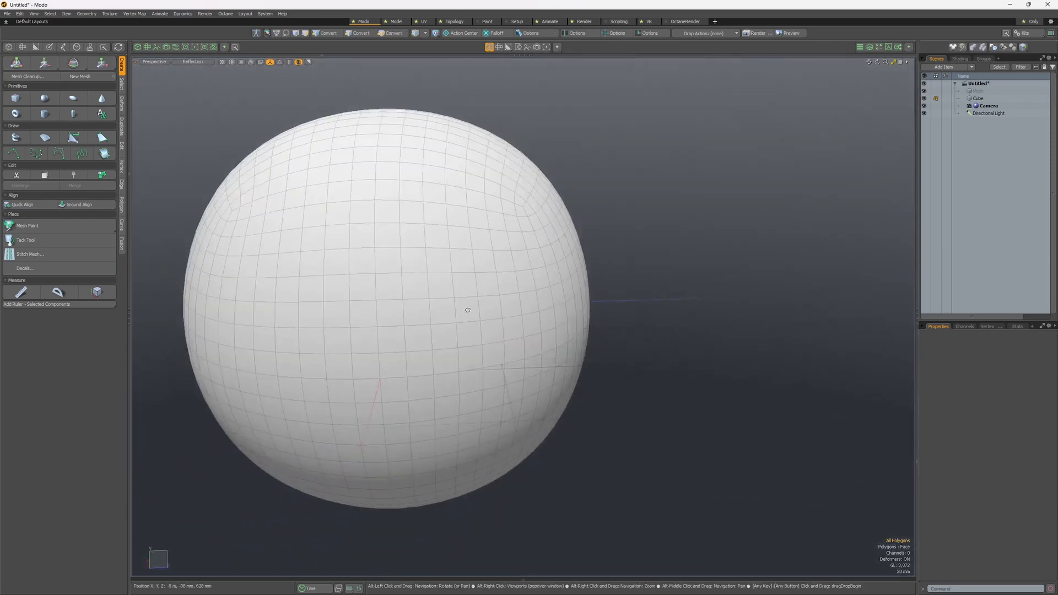
- Undo the four subdivisions and fit the original cube in the view
{"action": "double_click", "coordinate": [374, 313]}
{"action": "key", "text": "ctrl+z"}
{"action": "key", "text": "ctrl+z"}
{"action": "key", "text": "ctrl+z"}
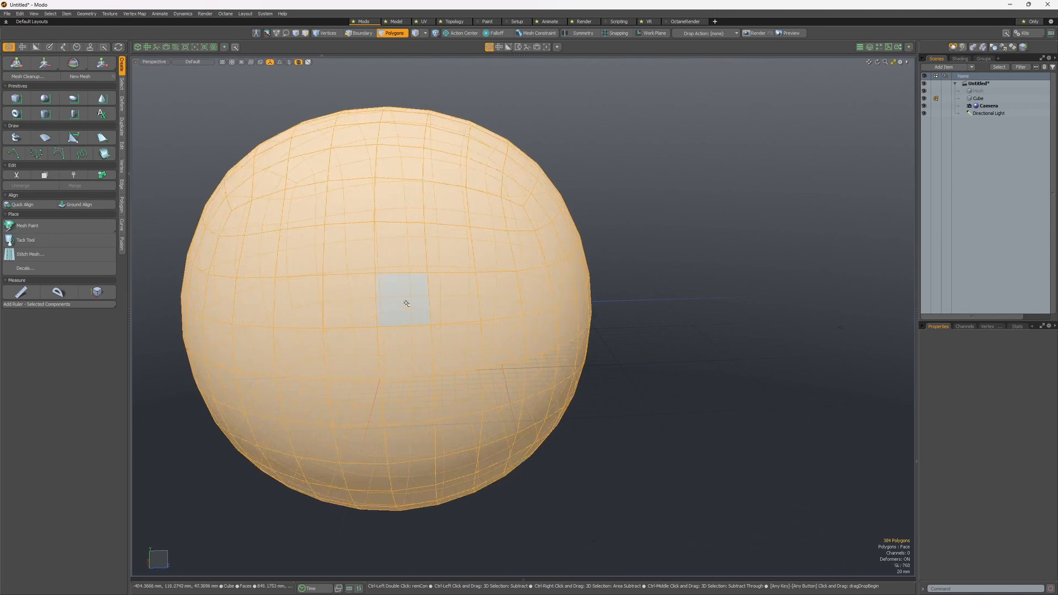
{"action": "key", "text": "ctrl+z"}
{"action": "key", "text": "a"}
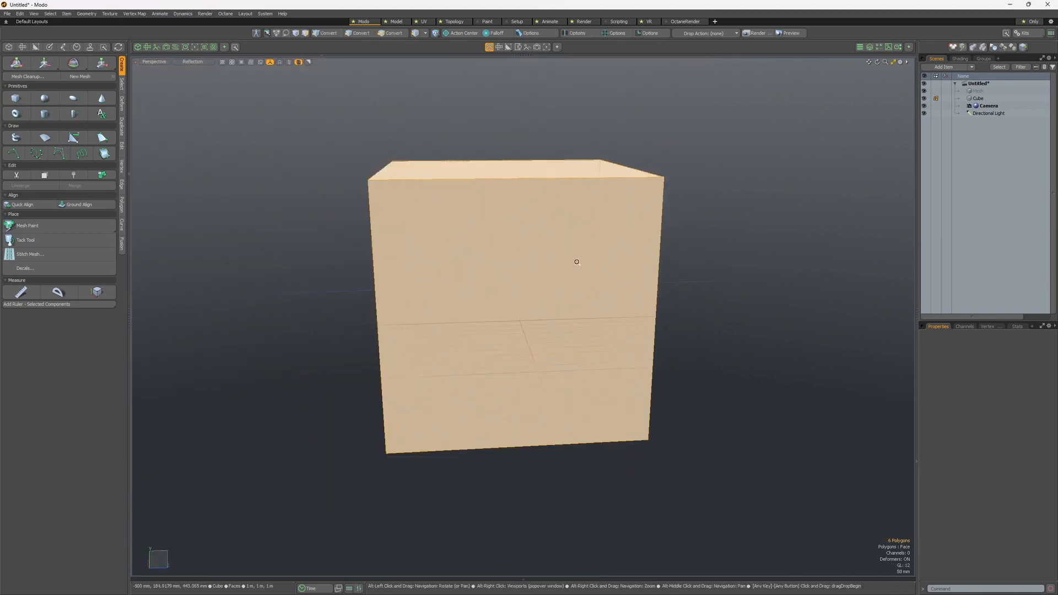
- Try subdividing the cube's polygons with the Faceted method, inspect the mesh and undo it
{"action": "key", "text": "shift+d"}
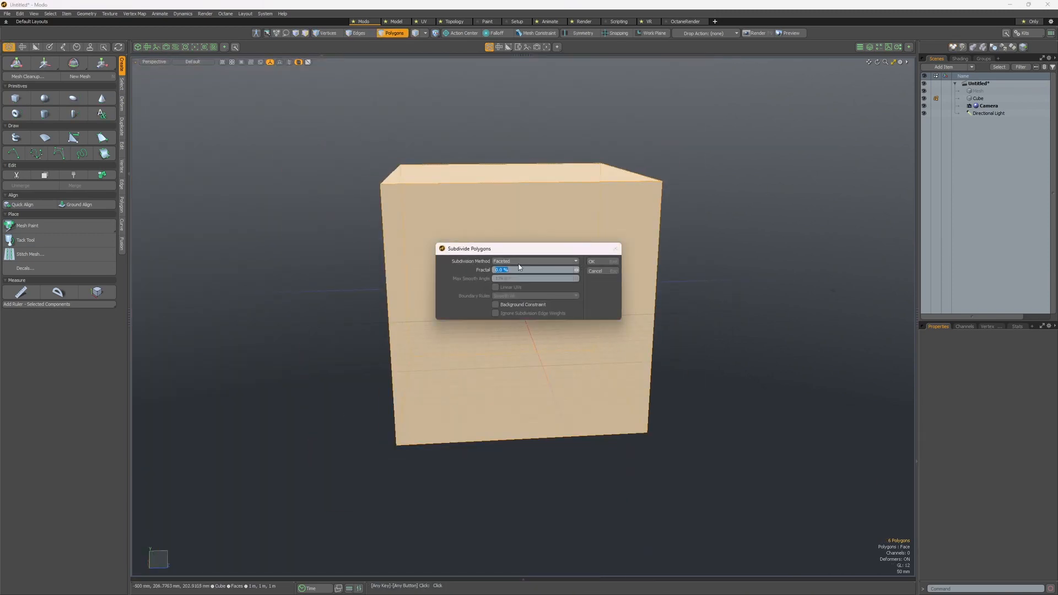
{"action": "left_click", "coordinate": [593, 263]}
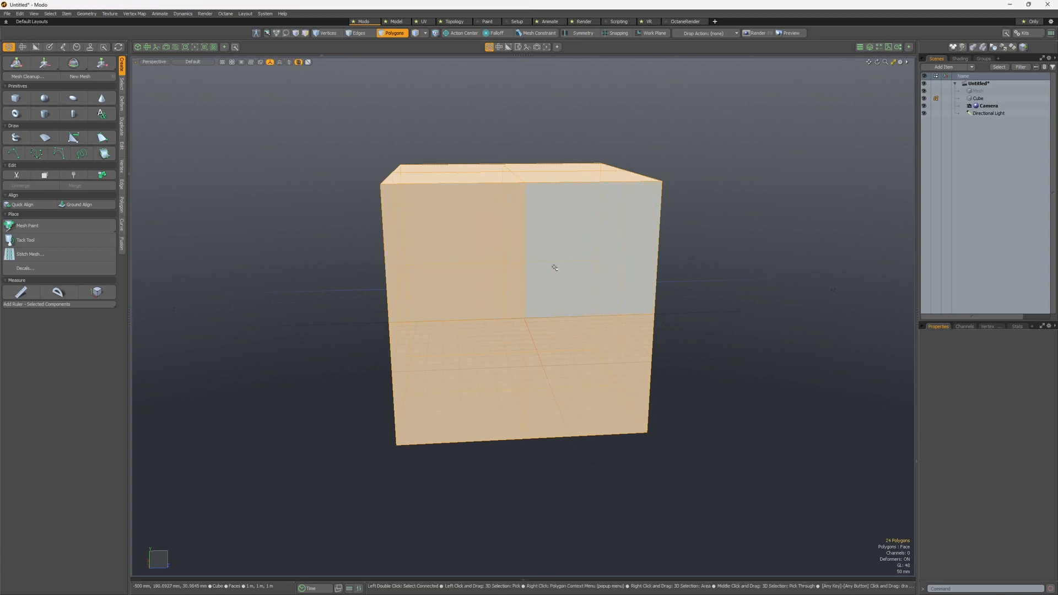
{"action": "left_click", "coordinate": [727, 254]}
{"action": "left_click_drag", "start_coordinate": [731, 255], "coordinate": [687, 269], "text": "alt"}
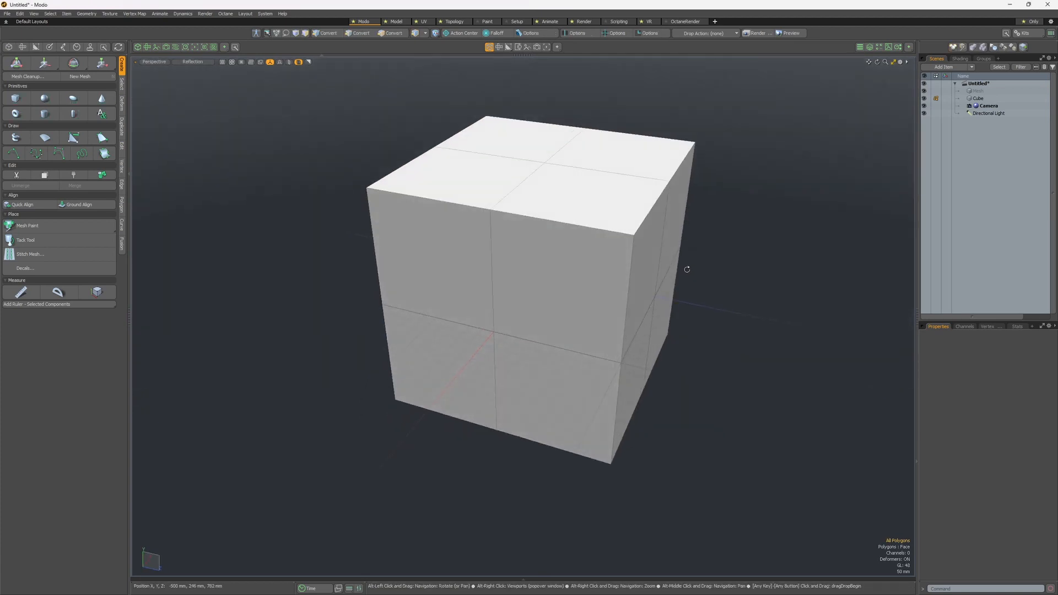
{"action": "key", "text": "ctrl+a"}
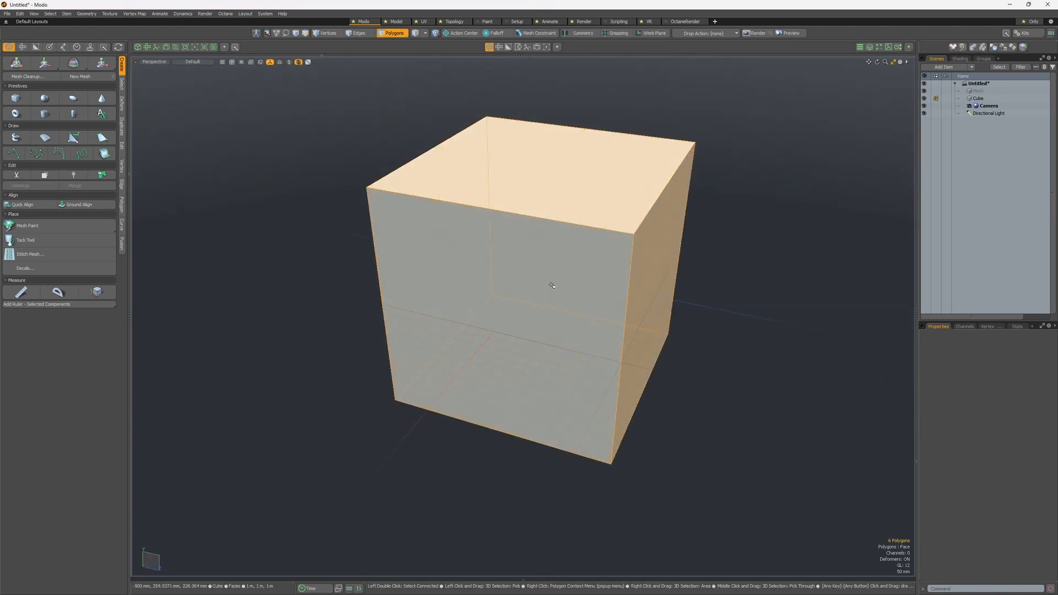
- Subdivide all of the cube's polygons four times into a rounded sphere and clear the selection
{"action": "key", "text": "d"}
{"action": "key", "text": "d"}
{"action": "key", "text": "d"}
{"action": "key", "text": "d"}
{"action": "left_click", "coordinate": [671, 257]}
{"action": "left_click_drag", "start_coordinate": [672, 257], "coordinate": [514, 267], "text": "alt"}
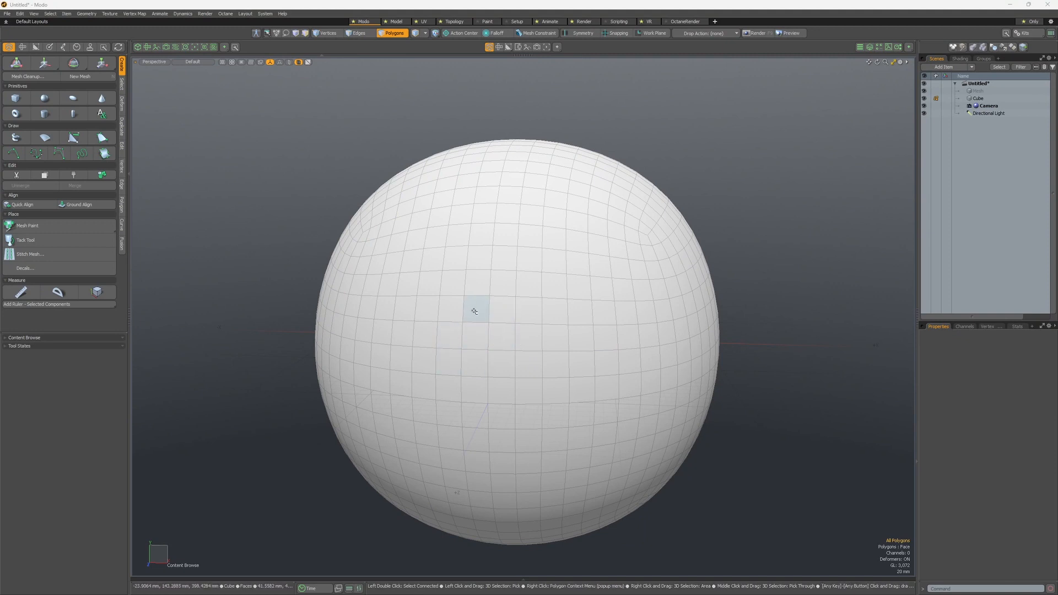
- Paint-select a block of polygons on the sphere's front and add neighbouring rows and columns to it
{"action": "mouse_move", "coordinate": [475, 309]}
{"action": "left_mouse_down"}
{"action": "mouse_move", "coordinate": [539, 307]}
{"action": "mouse_move", "coordinate": [524, 338]}
{"action": "mouse_move", "coordinate": [480, 339]}
{"action": "left_mouse_up"}
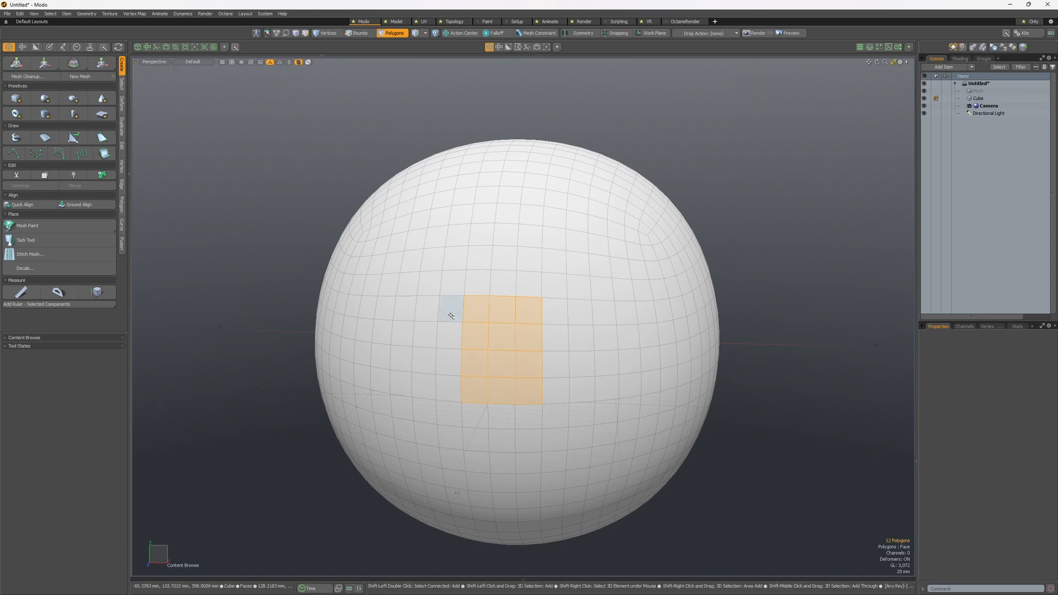
{"action": "left_click_drag", "start_coordinate": [556, 310], "coordinate": [555, 360], "text": "shift"}
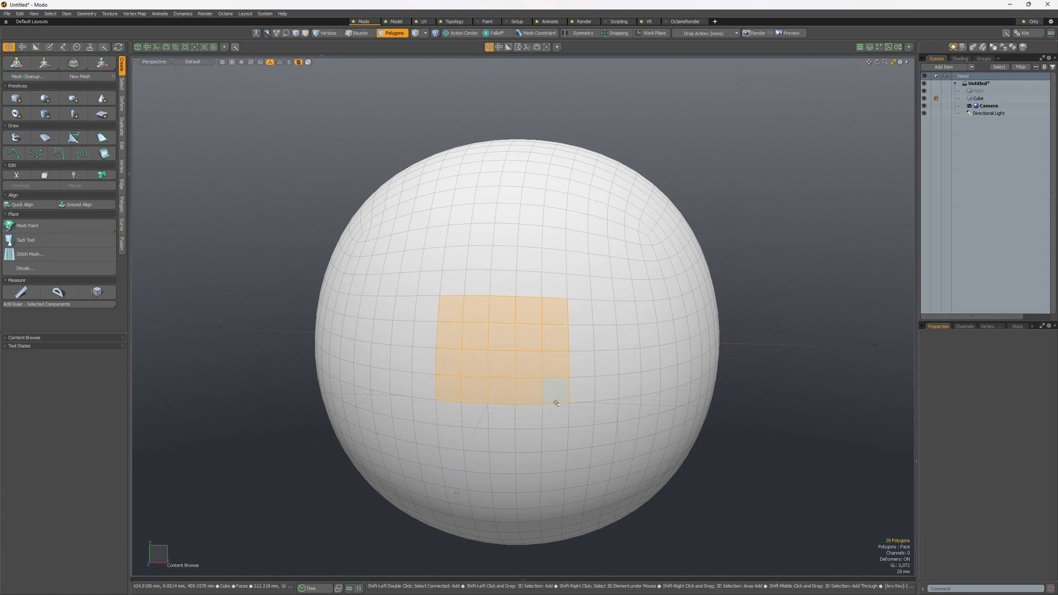
{"action": "left_click", "coordinate": [426, 321], "text": "shift"}
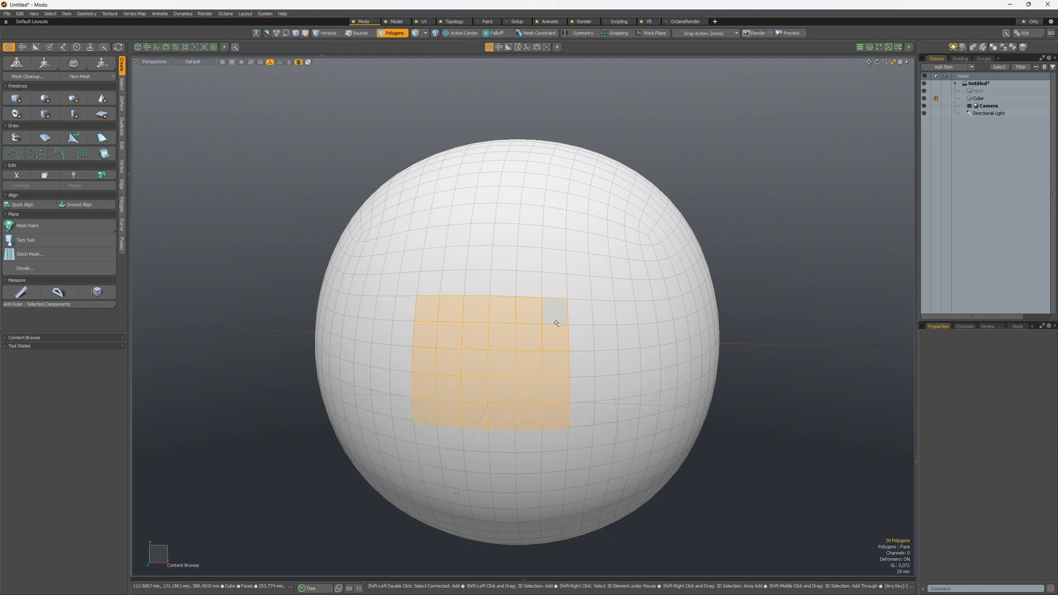
{"action": "mouse_move", "coordinate": [555, 316]}
{"action": "left_mouse_down", "text": "alt"}
{"action": "mouse_move", "coordinate": [503, 307]}
{"action": "mouse_move", "coordinate": [517, 328]}
{"action": "mouse_move", "coordinate": [552, 334]}
{"action": "mouse_move", "coordinate": [547, 326]}
{"action": "left_mouse_up", "text": "alt"}
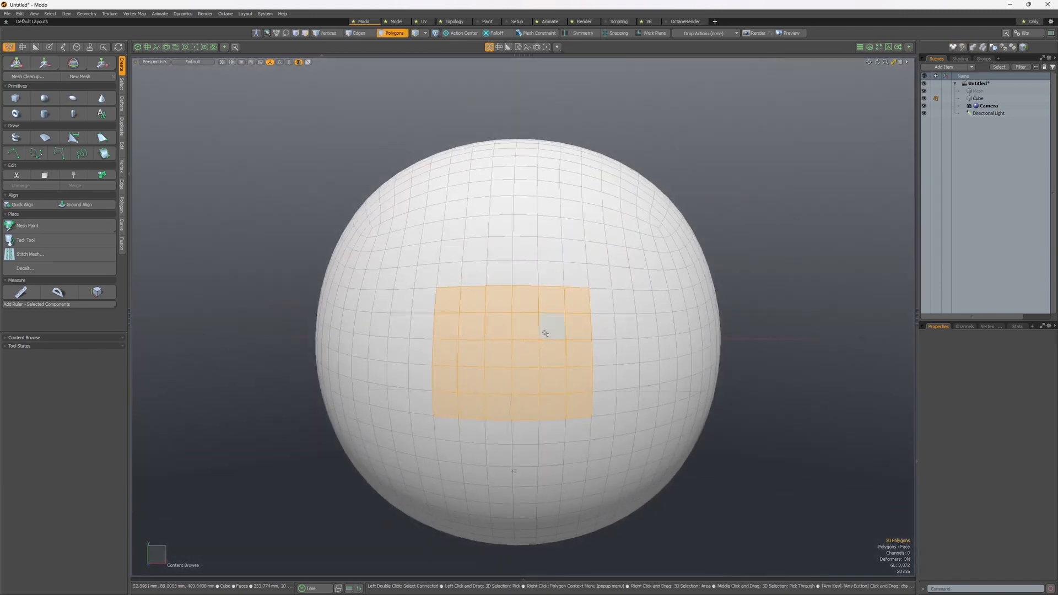
{"action": "mouse_move", "coordinate": [458, 278]}
{"action": "left_mouse_down", "text": "shift"}
{"action": "mouse_move", "coordinate": [593, 279]}
{"action": "mouse_move", "coordinate": [596, 363]}
{"action": "left_mouse_up", "text": "shift"}
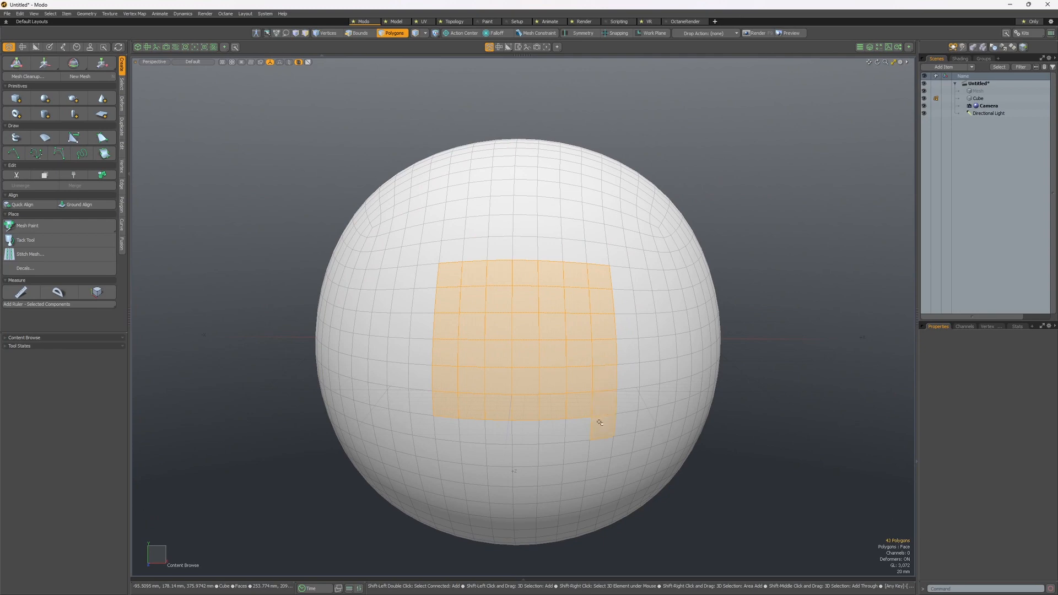
- Paint-select a small two-row patch of polygons and check the available Lasso Style options
{"action": "left_click_drag", "start_coordinate": [475, 407], "coordinate": [448, 302], "text": "alt"}
{"action": "left_click_drag", "start_coordinate": [556, 324], "coordinate": [441, 352]}
{"action": "right_click", "coordinate": [386, 343]}
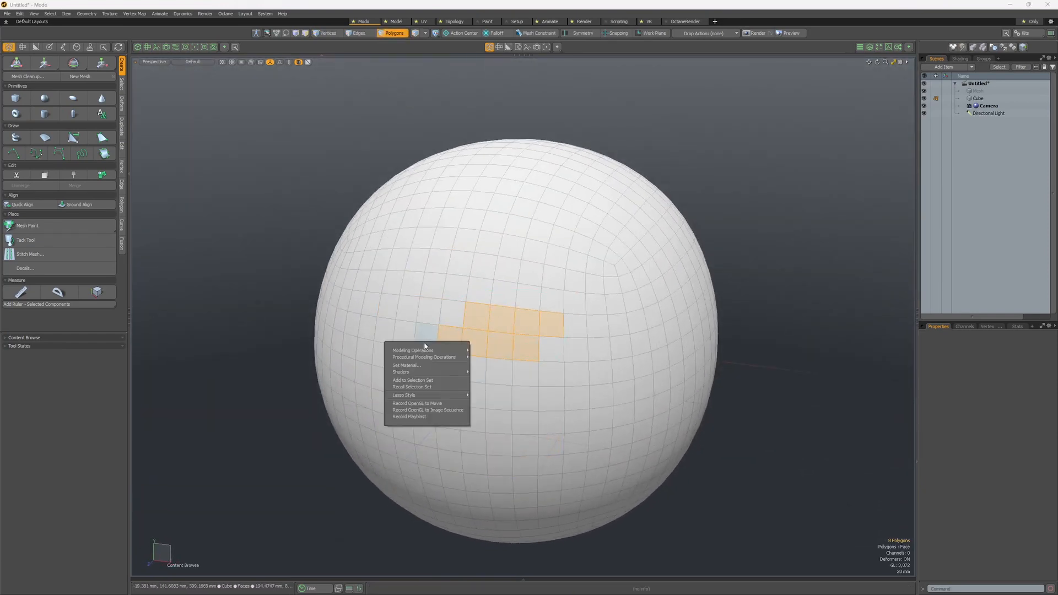
{"action": "mouse_move", "coordinate": [441, 395]}
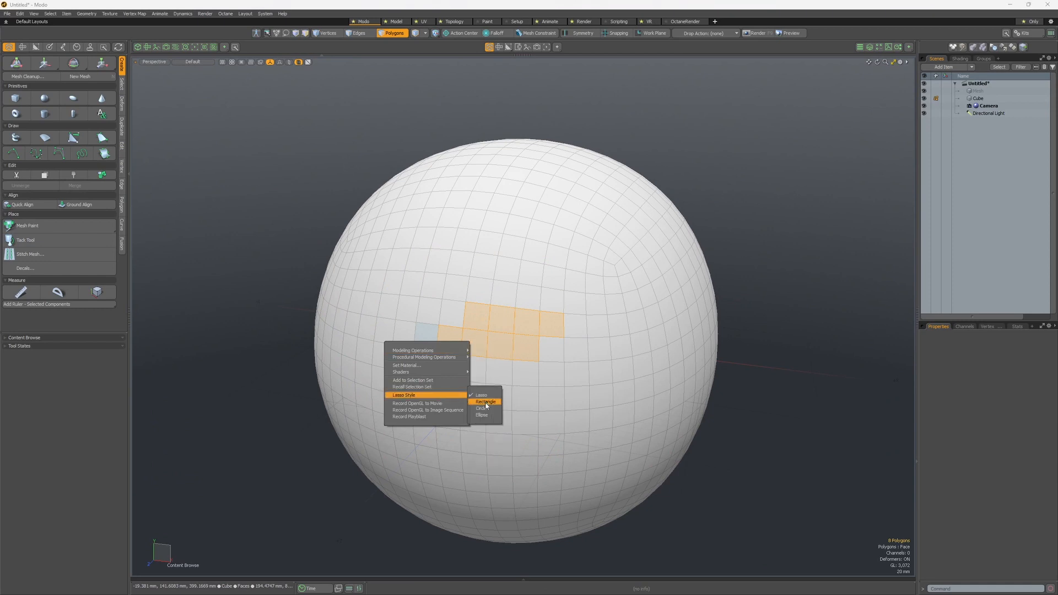
{"action": "left_click", "coordinate": [531, 351]}
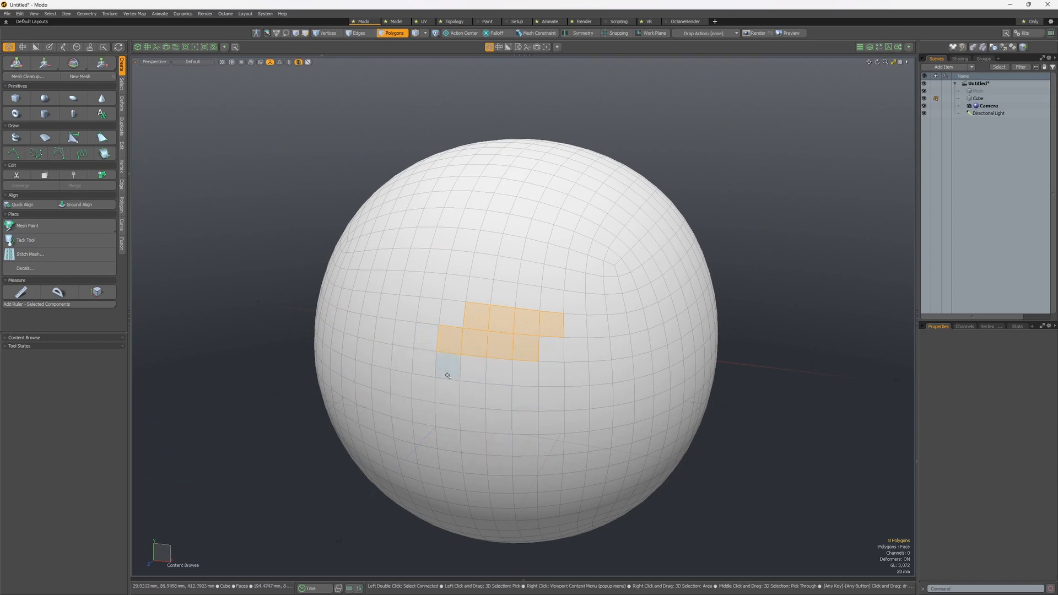
- Lasso-select patches of polygons on the sphere, including through to its far side, and inspect them all around
{"action": "mouse_move", "coordinate": [423, 374]}
{"action": "right_mouse_down"}
{"action": "mouse_move", "coordinate": [456, 310]}
{"action": "mouse_move", "coordinate": [460, 380]}
{"action": "right_mouse_up"}
{"action": "mouse_move", "coordinate": [402, 349]}
{"action": "right_mouse_down"}
{"action": "mouse_move", "coordinate": [411, 355]}
{"action": "mouse_move", "coordinate": [388, 331]}
{"action": "mouse_move", "coordinate": [375, 348]}
{"action": "right_mouse_up"}
{"action": "left_click_drag", "start_coordinate": [609, 375], "coordinate": [569, 345], "text": "alt"}
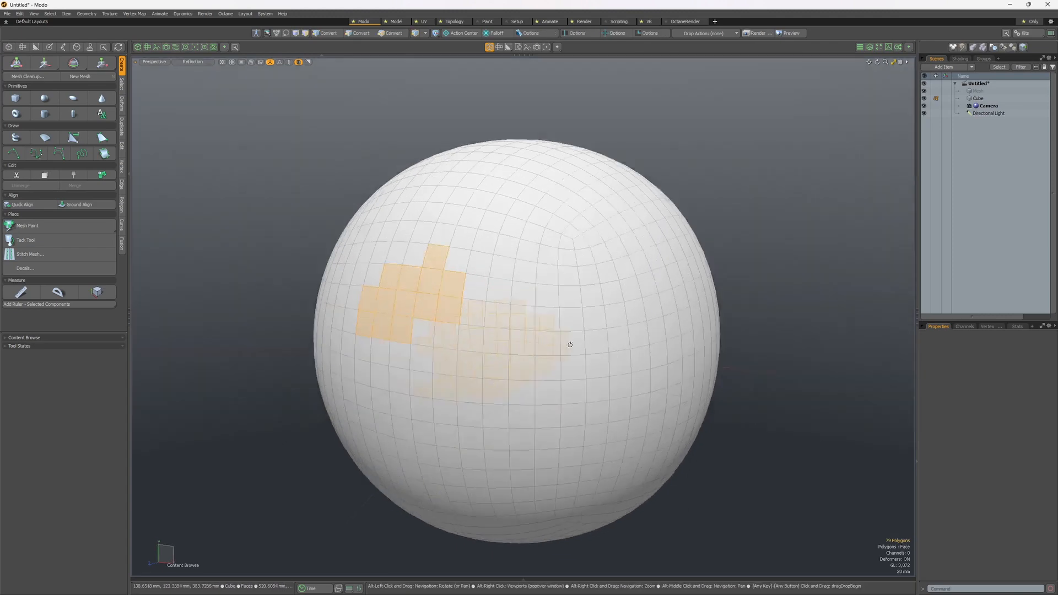
{"action": "mouse_move", "coordinate": [309, 314]}
{"action": "left_mouse_down", "text": "alt"}
{"action": "mouse_move", "coordinate": [420, 314]}
{"action": "mouse_move", "coordinate": [522, 338]}
{"action": "mouse_move", "coordinate": [583, 326]}
{"action": "mouse_move", "coordinate": [566, 283]}
{"action": "mouse_move", "coordinate": [634, 318]}
{"action": "left_mouse_up", "text": "alt"}
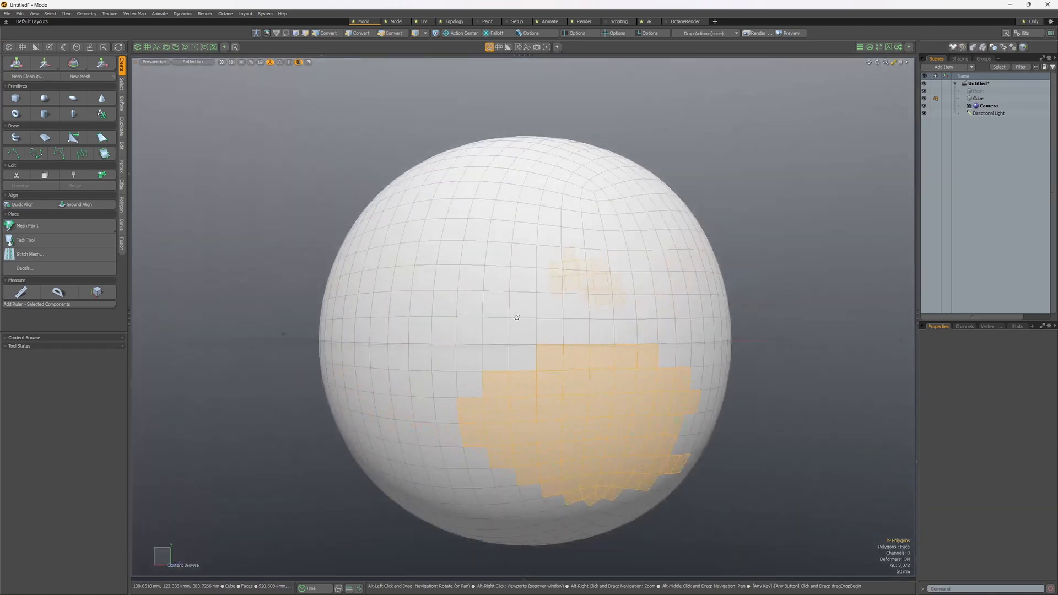
{"action": "left_click_drag", "start_coordinate": [517, 317], "coordinate": [543, 326], "text": "alt"}
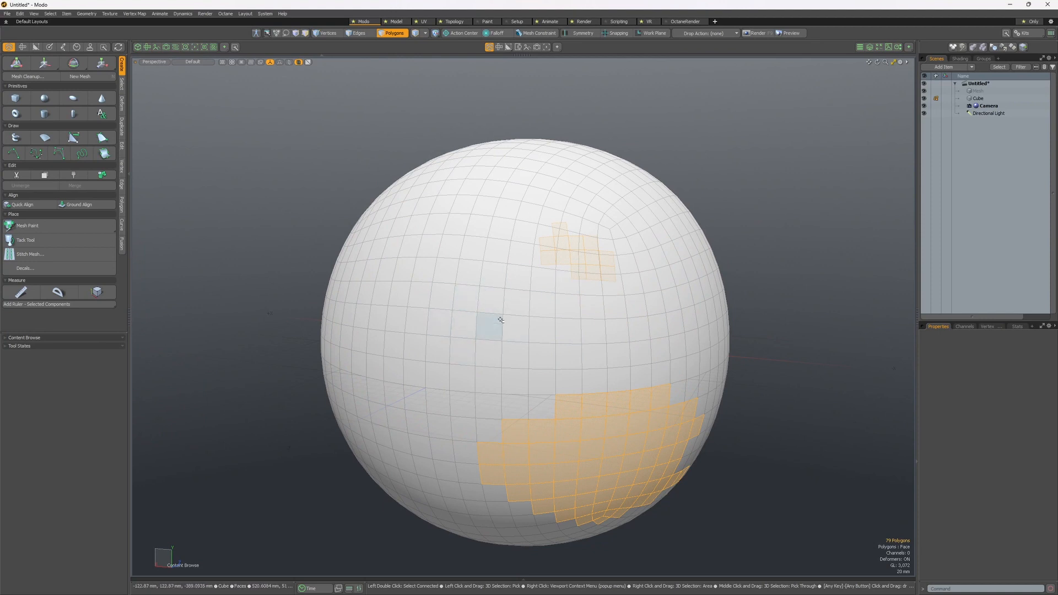
{"action": "mouse_move", "coordinate": [513, 303]}
{"action": "left_mouse_down", "text": "alt"}
{"action": "mouse_move", "coordinate": [406, 309]}
{"action": "mouse_move", "coordinate": [404, 327]}
{"action": "mouse_move", "coordinate": [384, 329]}
{"action": "left_mouse_up", "text": "alt"}
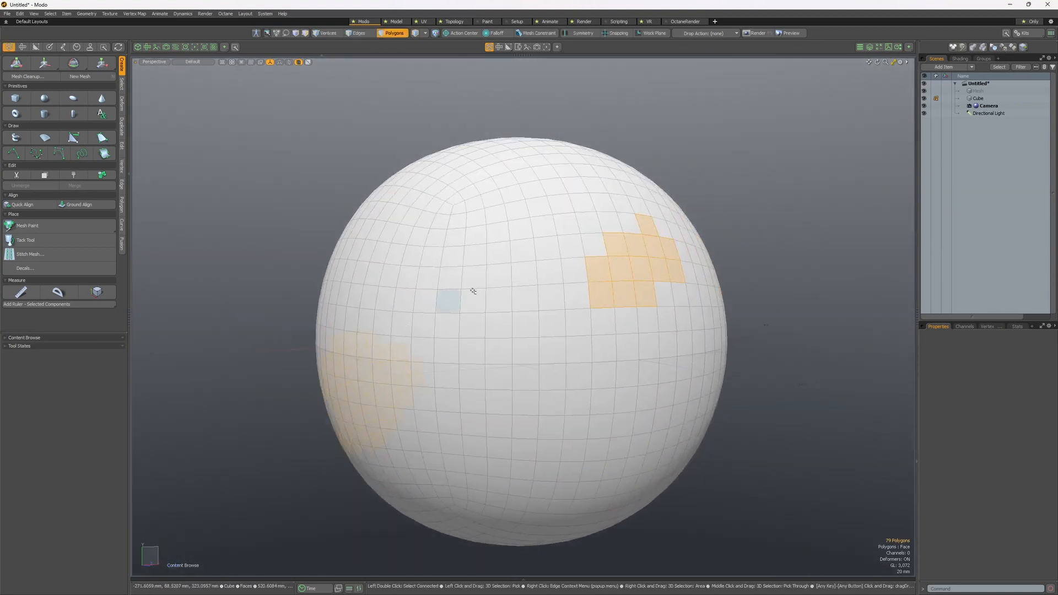
{"action": "middle_click_drag", "start_coordinate": [472, 290], "coordinate": [453, 329]}
{"action": "left_click_drag", "start_coordinate": [623, 326], "coordinate": [587, 307], "text": "alt"}
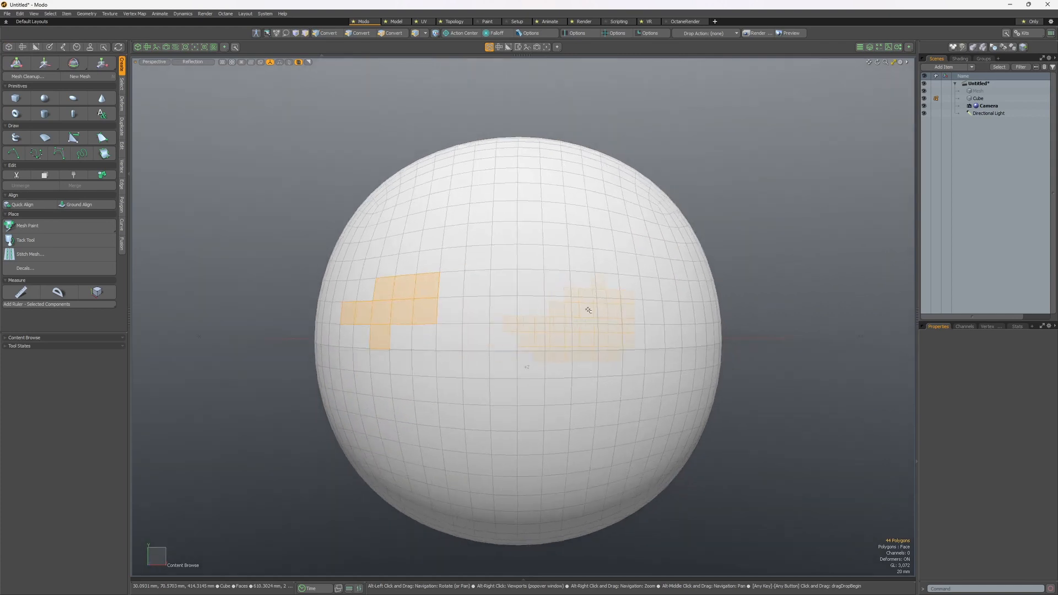
- Select a single polygon on the sphere's front and turn on Shortest Path Mode for selection
{"action": "left_click", "coordinate": [503, 309]}
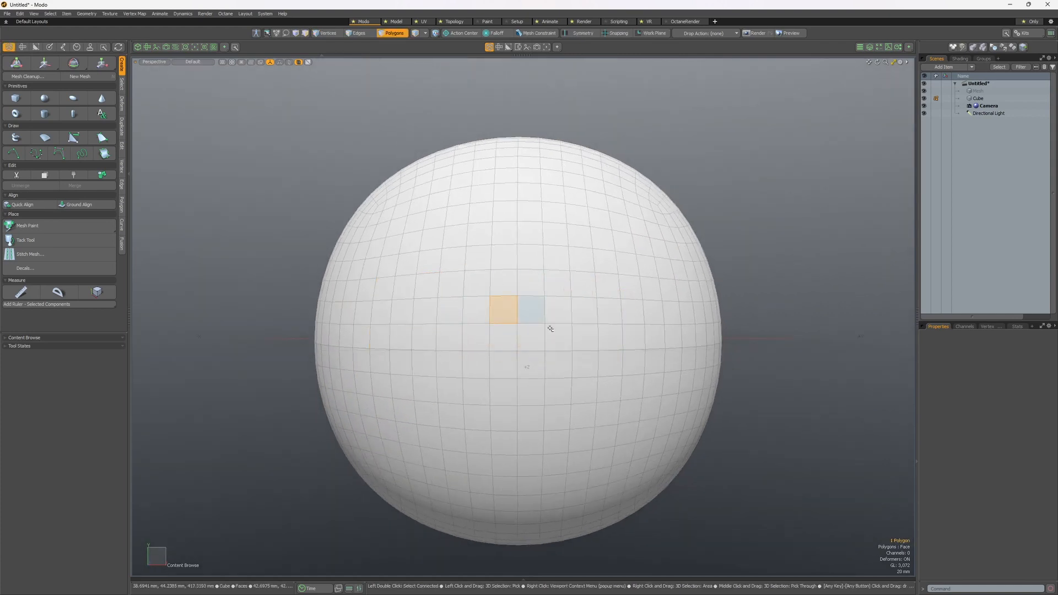
{"action": "left_click", "coordinate": [38, 16]}
{"action": "mouse_move", "coordinate": [53, 15]}
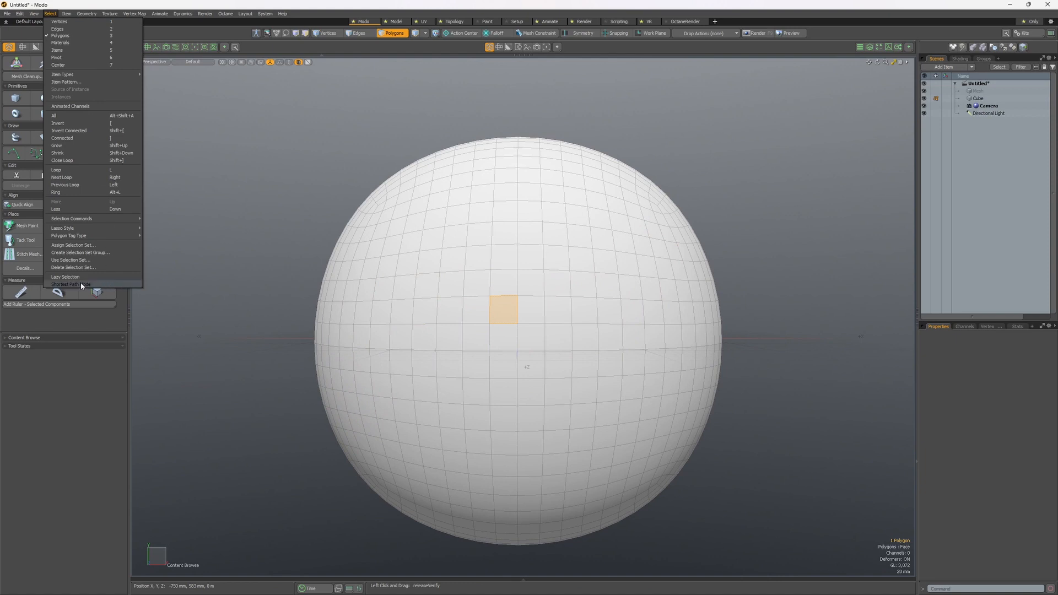
{"action": "left_click", "coordinate": [81, 285]}
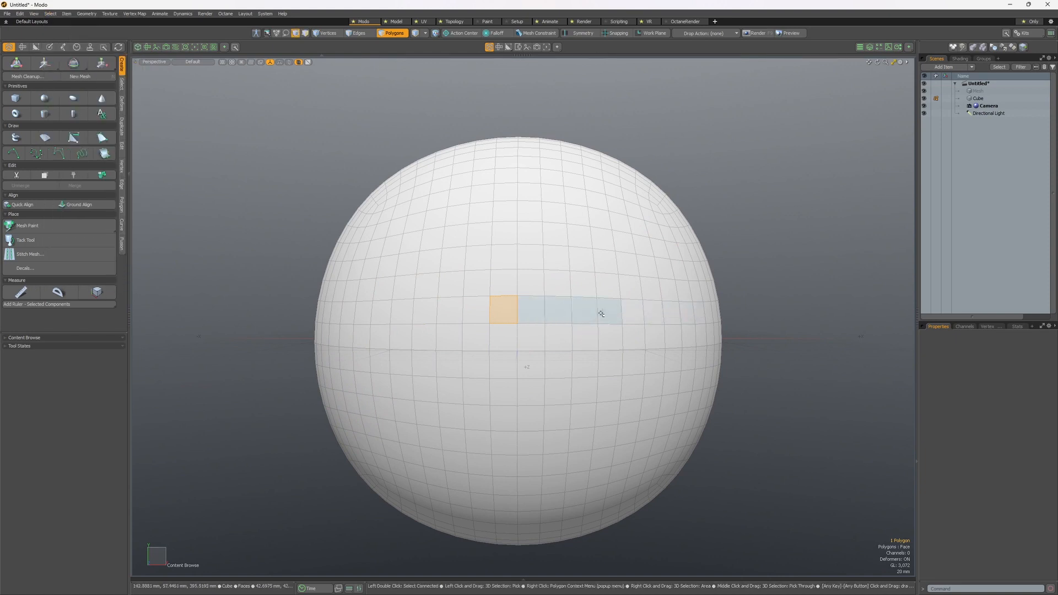
- Extend the selection along successive shortest paths into an inward spiral of polygons across the sphere's front
{"action": "left_click", "coordinate": [325, 315], "text": "shift"}
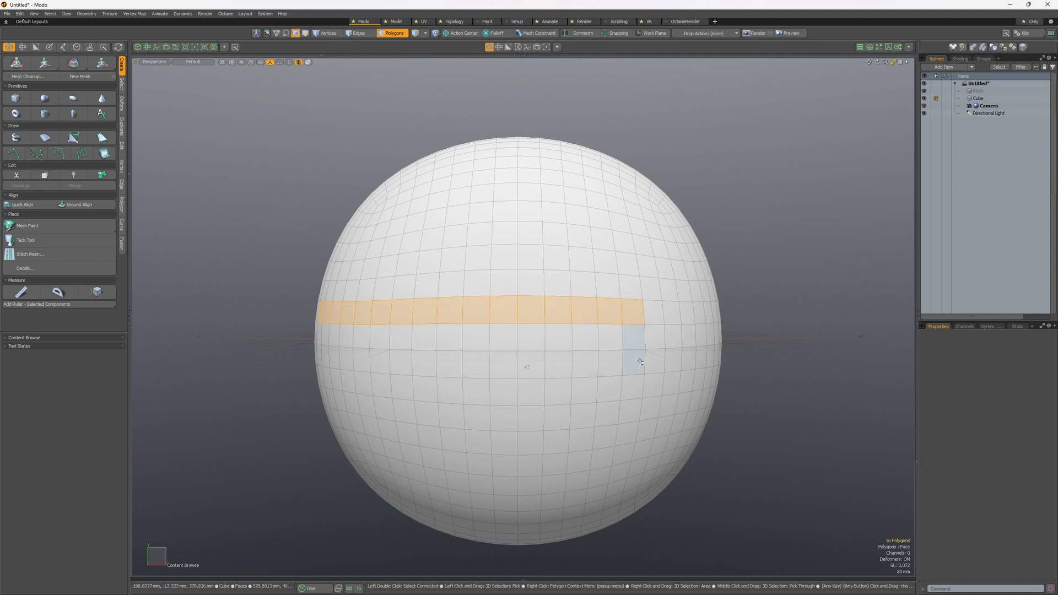
{"action": "left_click", "coordinate": [382, 466], "text": "shift"}
{"action": "left_click", "coordinate": [380, 329], "text": "shift"}
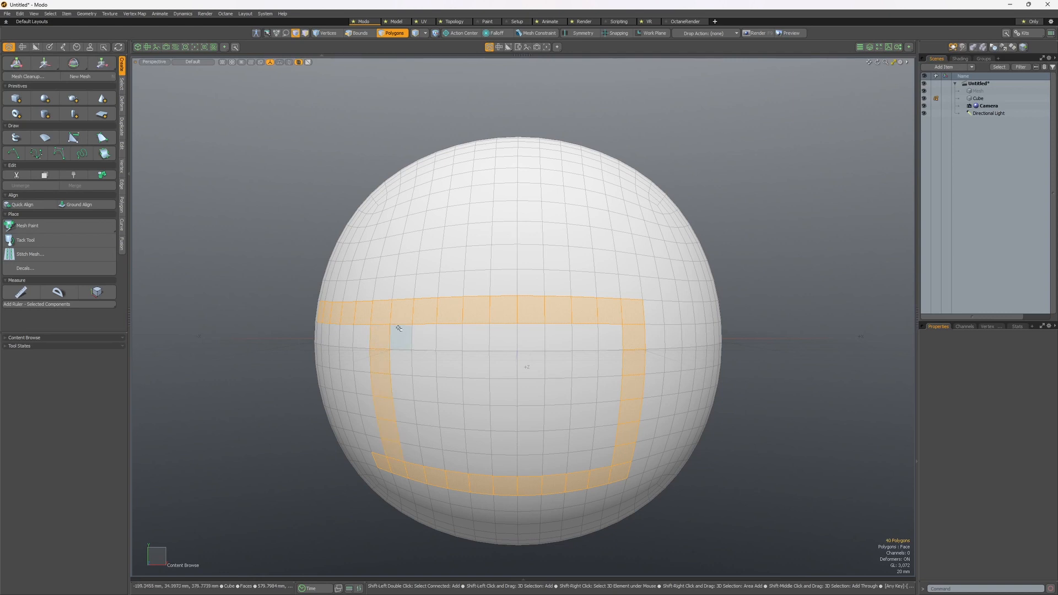
{"action": "left_click", "coordinate": [554, 441], "text": "shift"}
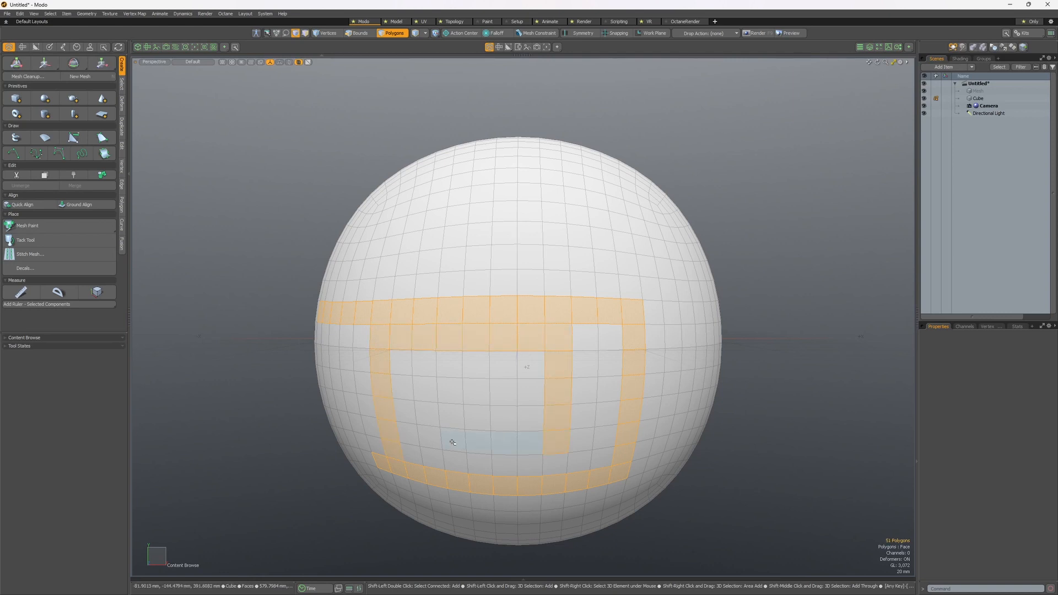
{"action": "left_click", "coordinate": [500, 390], "text": "shift"}
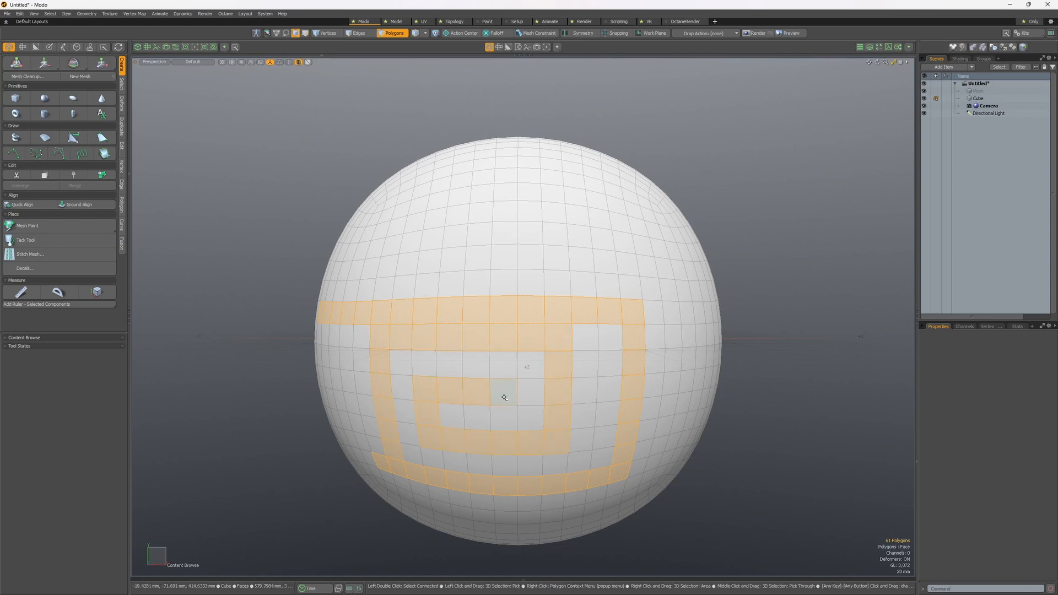
- Turn off Shortest Path Mode and turn on Lazy Selection
{"action": "left_click", "coordinate": [34, 13]}
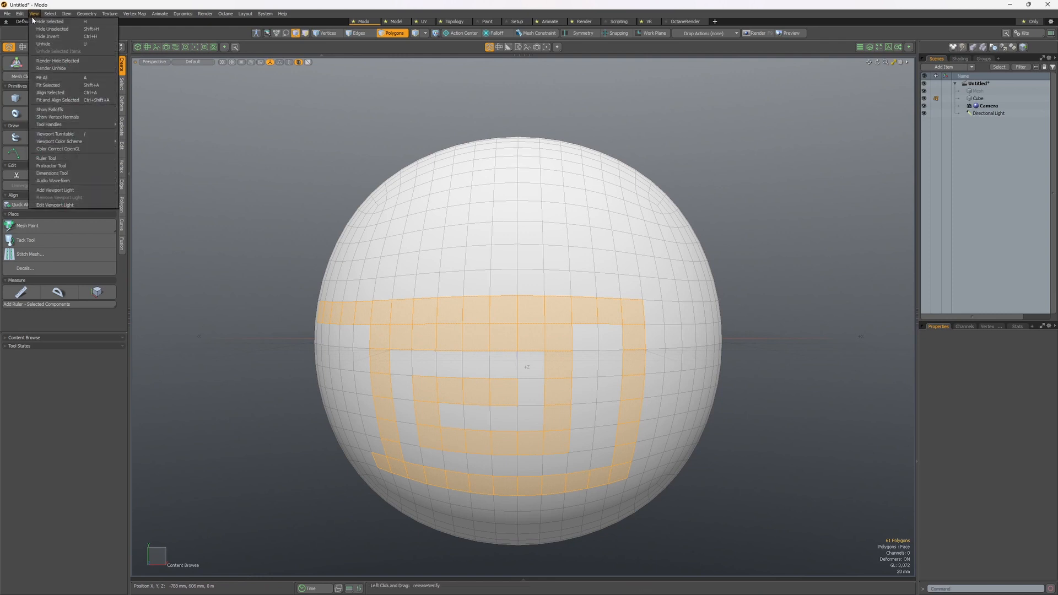
{"action": "mouse_move", "coordinate": [52, 14]}
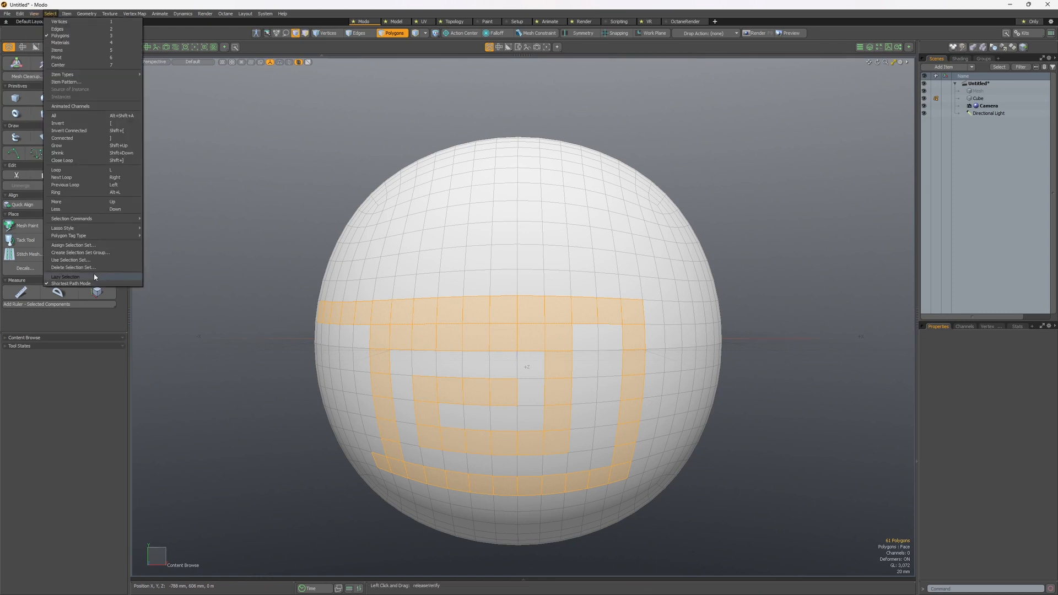
{"action": "left_click", "coordinate": [92, 284]}
{"action": "left_click", "coordinate": [54, 14]}
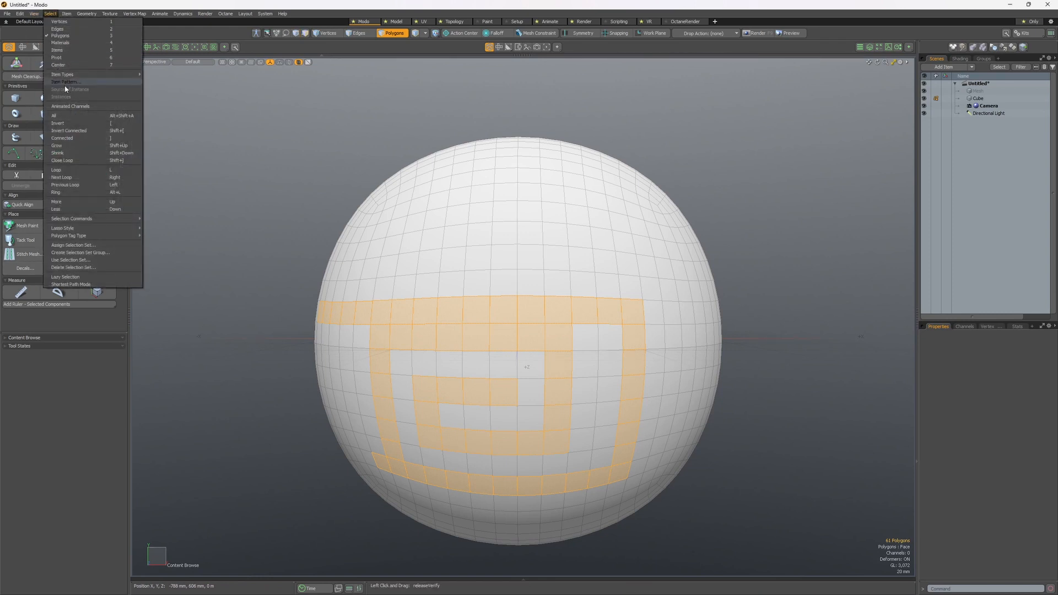
{"action": "left_click", "coordinate": [82, 278]}
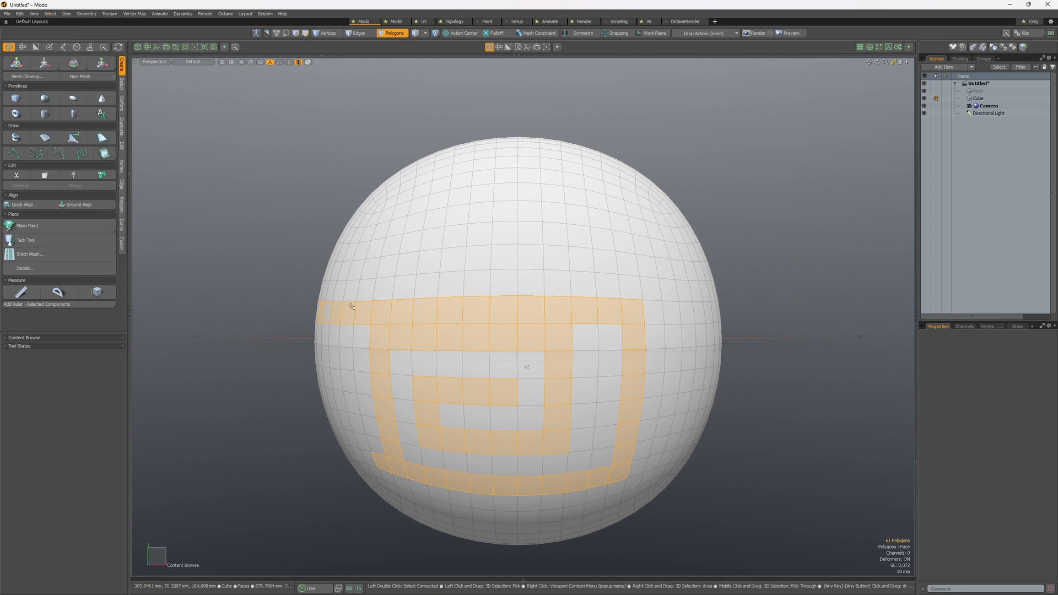
- Replace the selection with a loose, winding trail of lazily selected polygons across the sphere's upper front
{"action": "double_click", "coordinate": [498, 278]}
{"action": "left_click", "coordinate": [511, 290]}
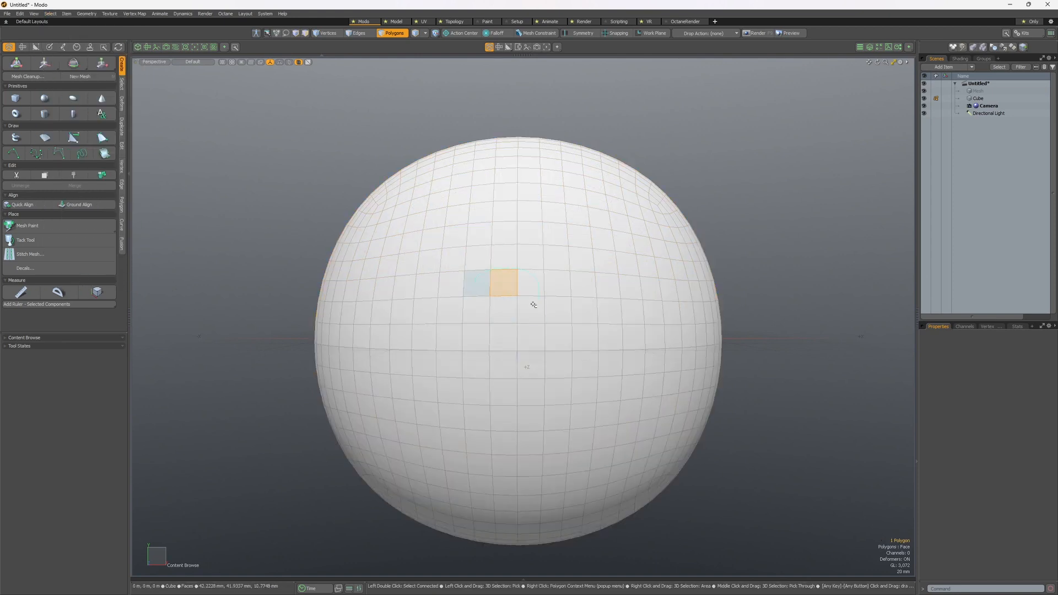
{"action": "mouse_move", "coordinate": [500, 290]}
{"action": "left_mouse_down"}
{"action": "mouse_move", "coordinate": [500, 314]}
{"action": "mouse_move", "coordinate": [483, 312]}
{"action": "mouse_move", "coordinate": [571, 248]}
{"action": "mouse_move", "coordinate": [475, 273]}
{"action": "mouse_move", "coordinate": [480, 201]}
{"action": "mouse_move", "coordinate": [524, 314]}
{"action": "left_mouse_up"}
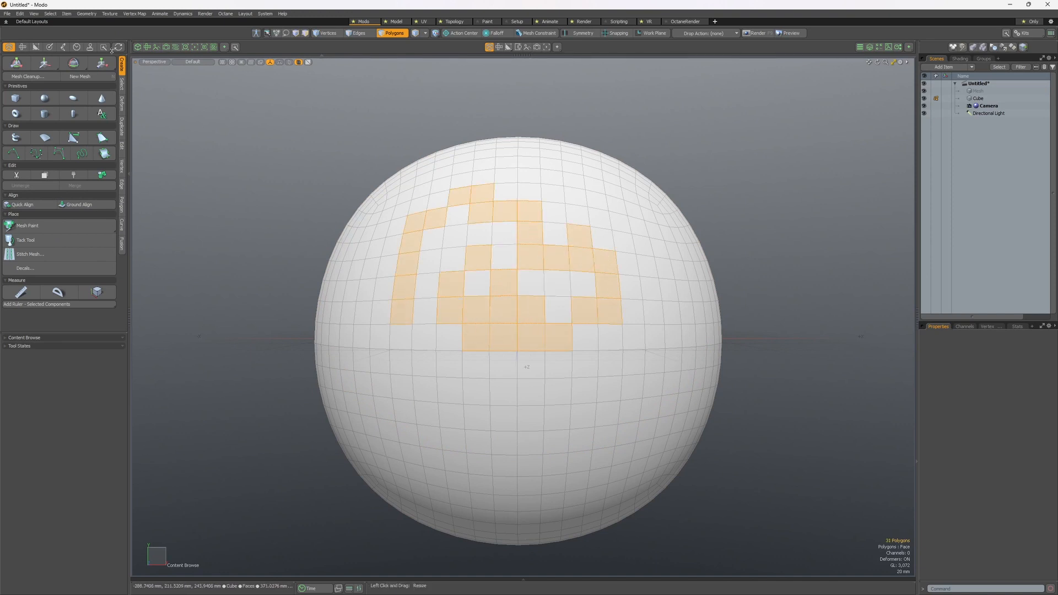
- Turn off Lazy Selection and select all connected polygons of the sphere
{"action": "left_click", "coordinate": [47, 15]}
{"action": "left_click", "coordinate": [65, 279]}
{"action": "left_click_drag", "start_coordinate": [558, 268], "coordinate": [521, 289], "text": "alt"}
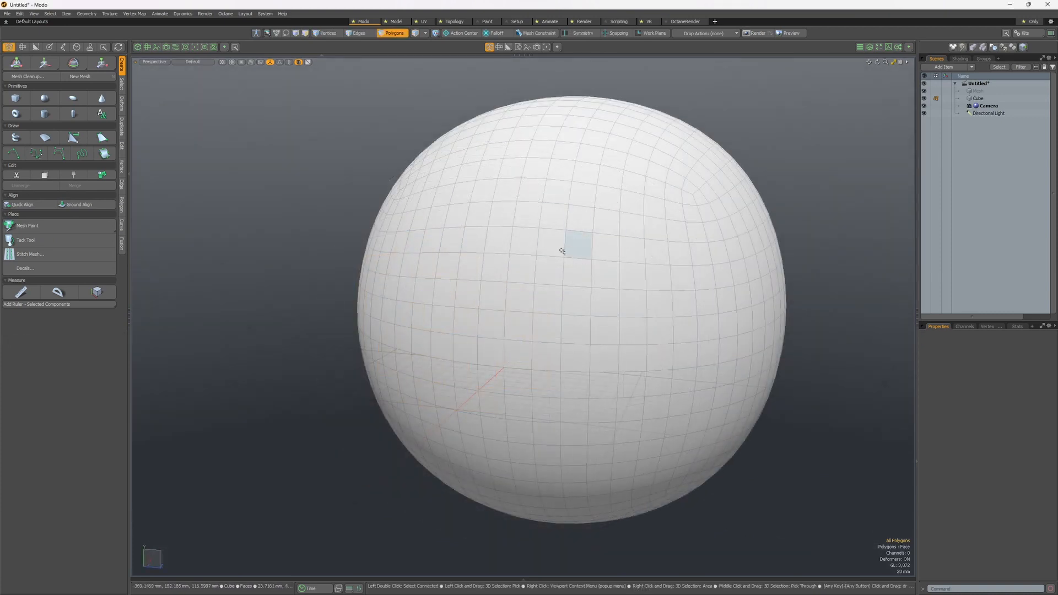
{"action": "double_click", "coordinate": [492, 266]}
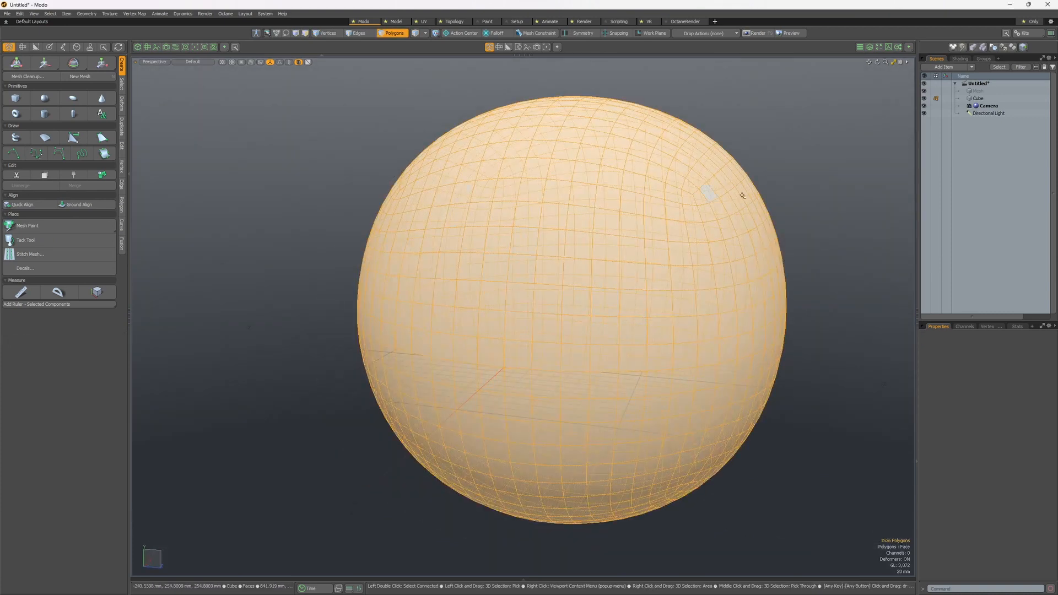
- Select two adjacent polygons in a row above the middle, expand them to a full horizontal loop and delete it
{"action": "left_click", "coordinate": [492, 268]}
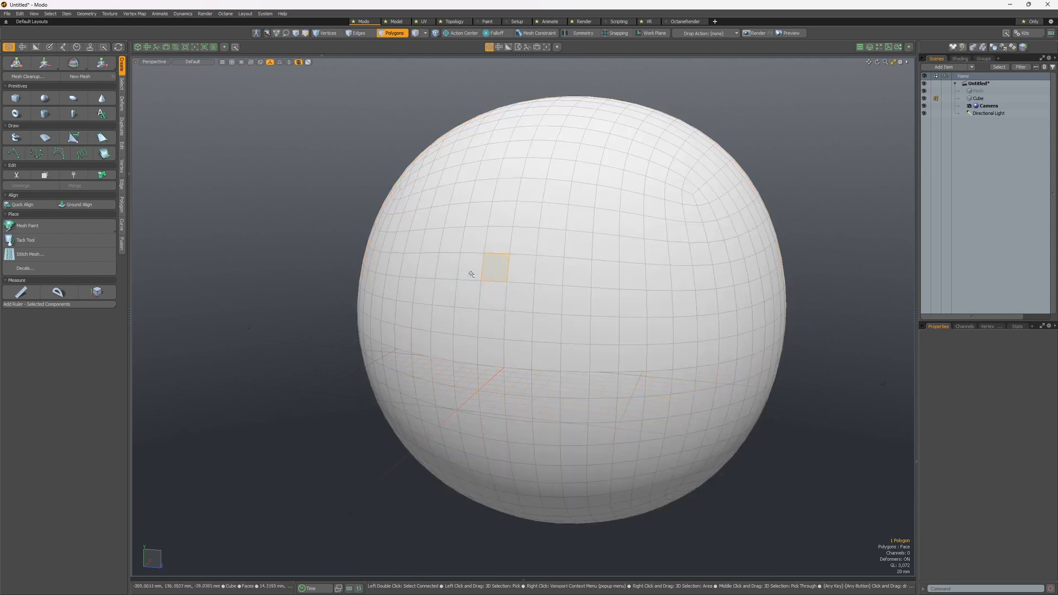
{"action": "left_click", "coordinate": [523, 271], "text": "shift"}
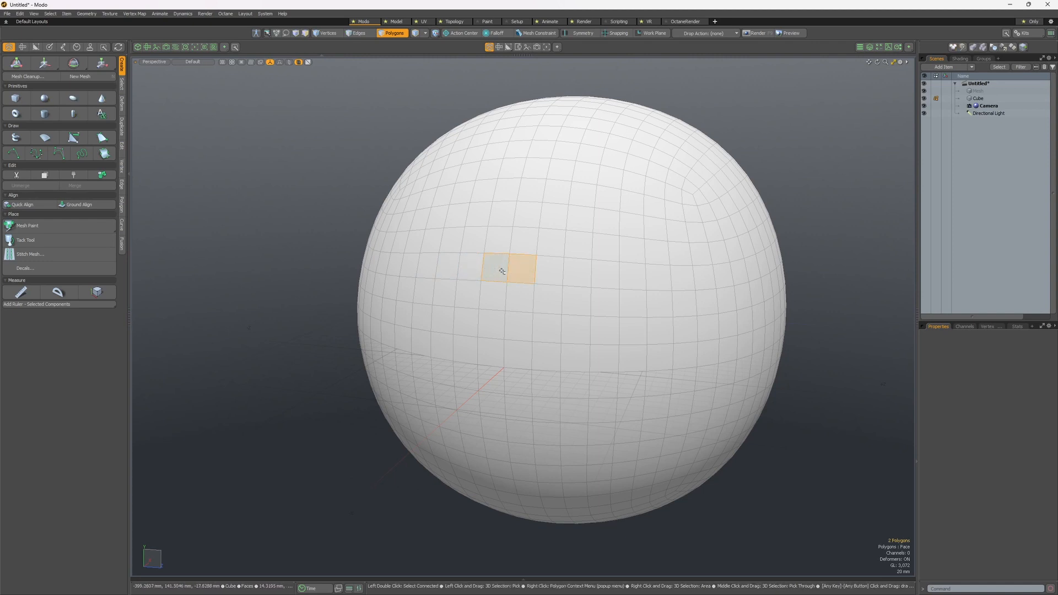
{"action": "key", "text": "l"}
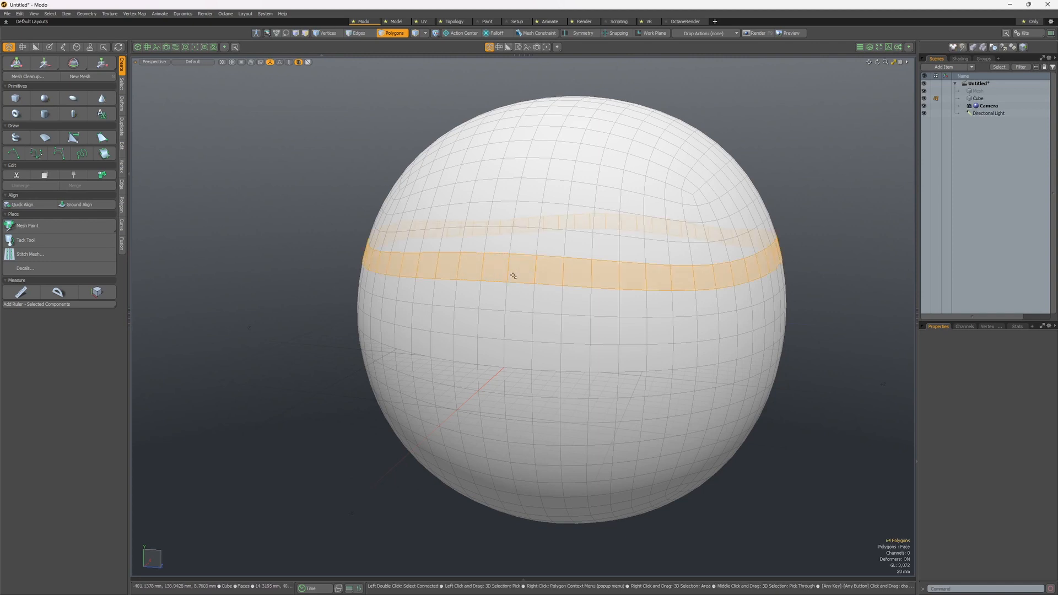
{"action": "key", "text": "Delete"}
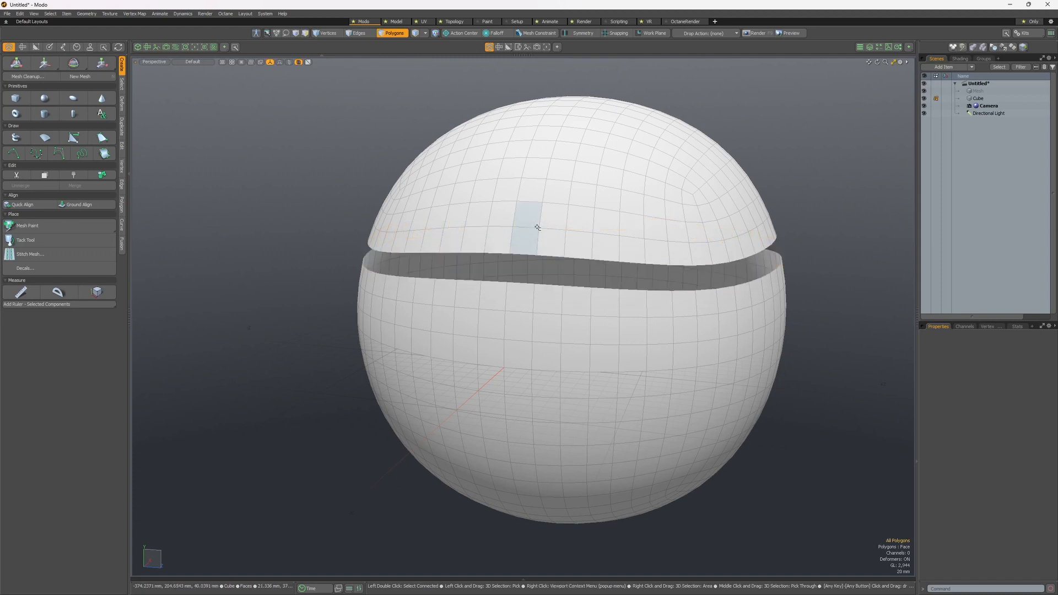
- Select the connected polygons of the upper cap, delete them and undo that deletion
{"action": "double_click", "coordinate": [655, 246]}
{"action": "key", "text": "Delete"}
{"action": "left_click_drag", "start_coordinate": [687, 204], "coordinate": [570, 275], "text": "alt"}
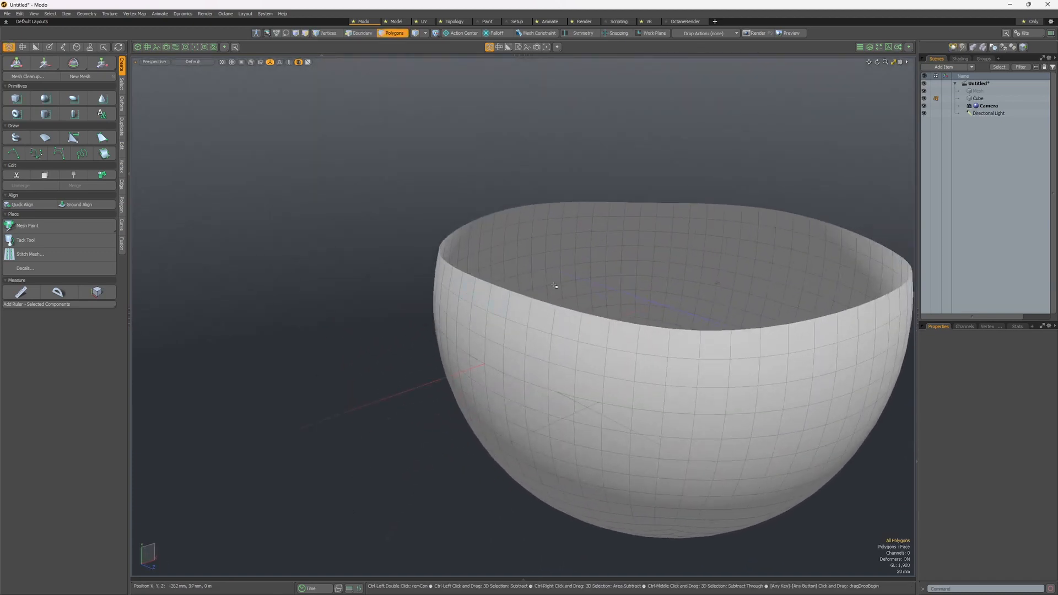
{"action": "key", "text": "ctrl+z"}
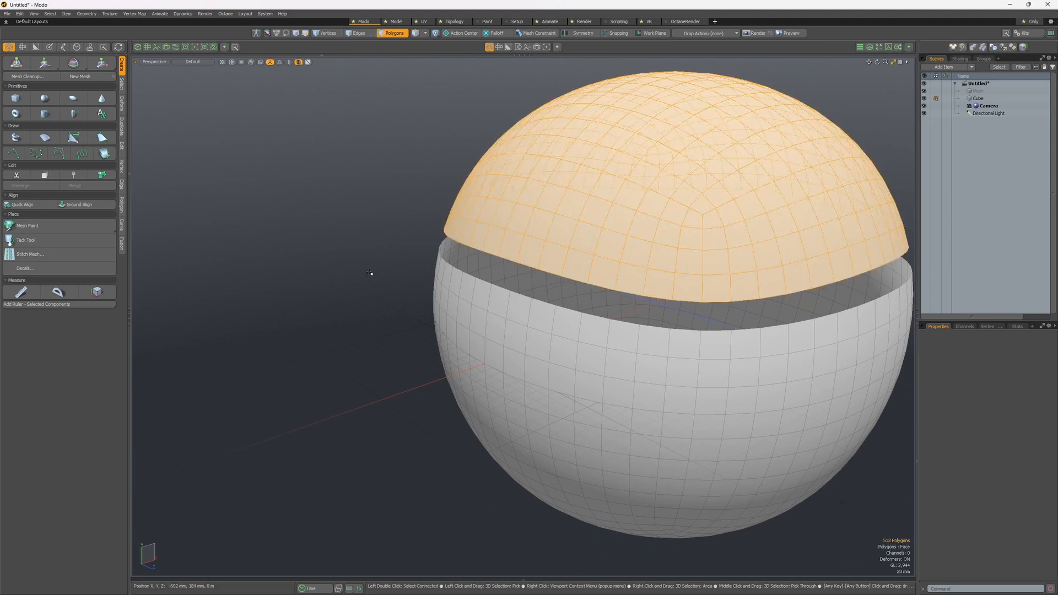
- Invert the selection between the two separated halves, and reselect the upper cap with Connected from a single polygon
{"action": "key", "text": "bracketleft"}
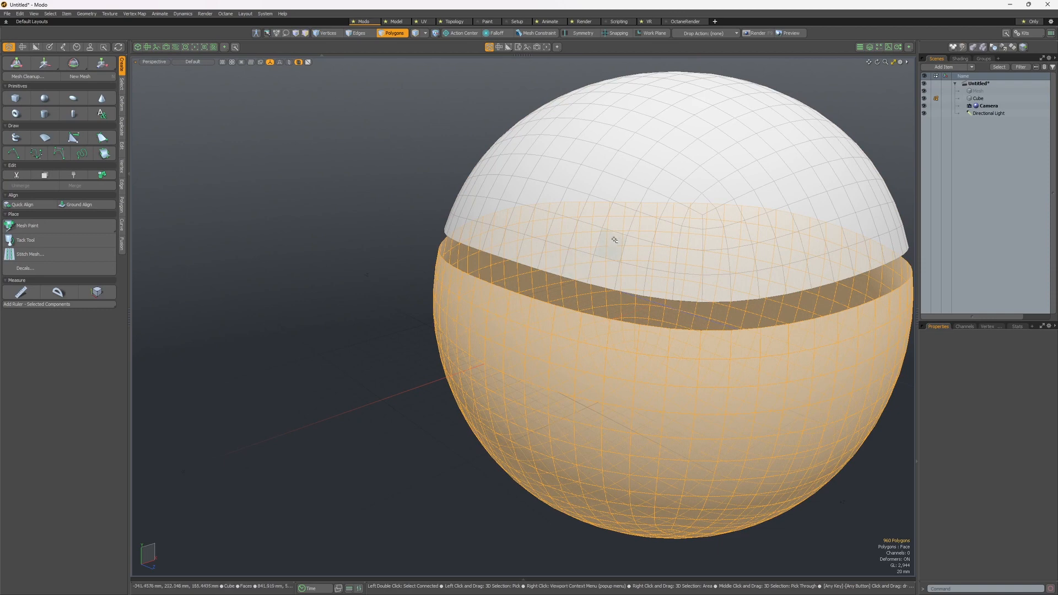
{"action": "key", "text": "bracketleft"}
{"action": "key", "text": "bracketleft"}
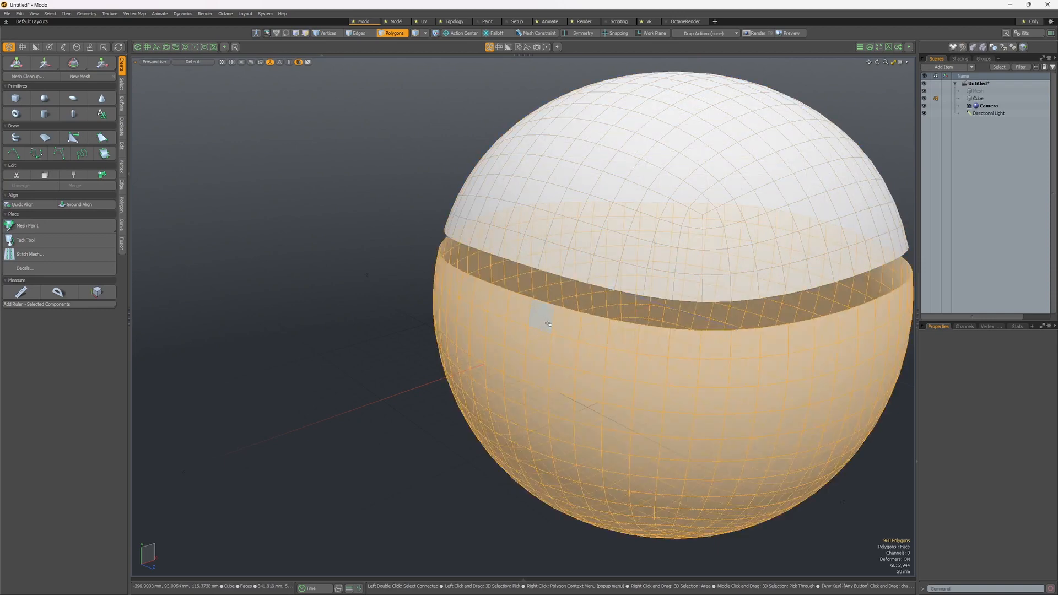
{"action": "left_click", "coordinate": [652, 205]}
{"action": "key", "text": "bracketright"}
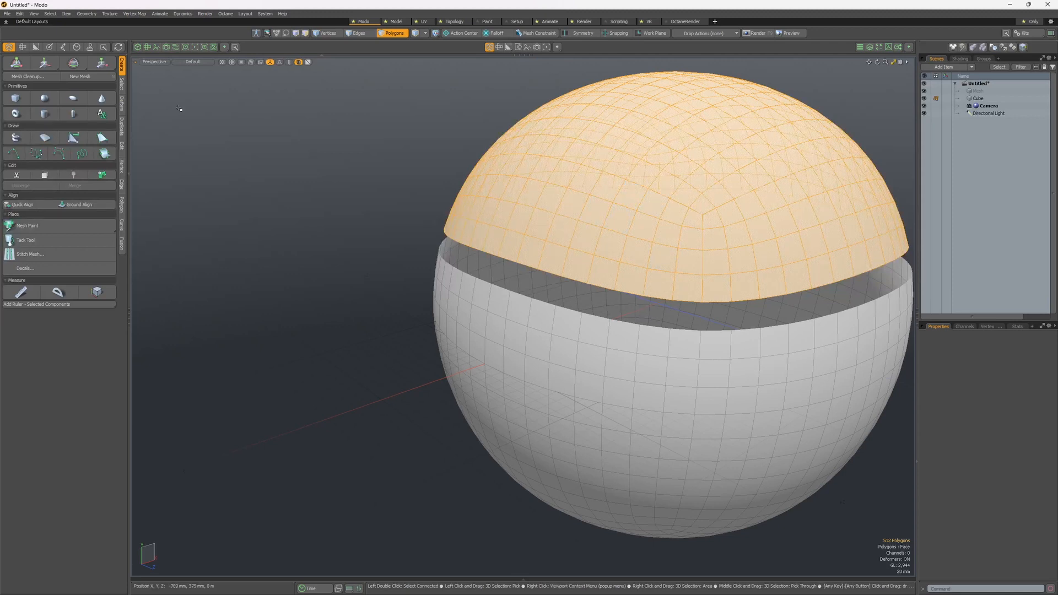
- Review the available selection commands and pick a single polygon on the upper cap
{"action": "left_click", "coordinate": [50, 14]}
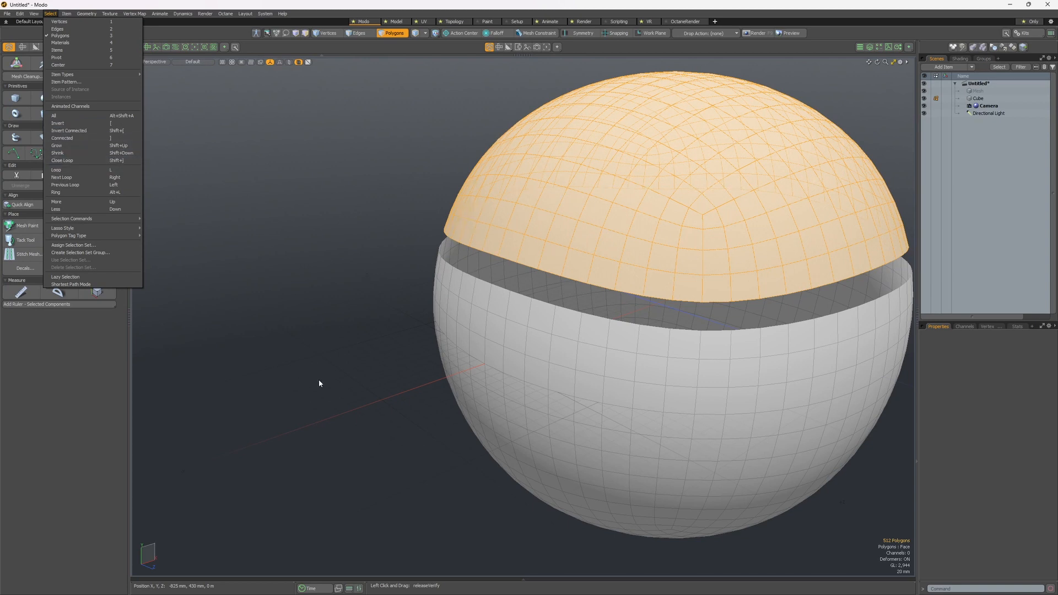
{"action": "left_click", "coordinate": [323, 405]}
{"action": "left_click_drag", "start_coordinate": [540, 326], "coordinate": [580, 331], "text": "alt"}
{"action": "double_click", "coordinate": [648, 184]}
{"action": "double_click", "coordinate": [539, 251], "text": "ctrl"}
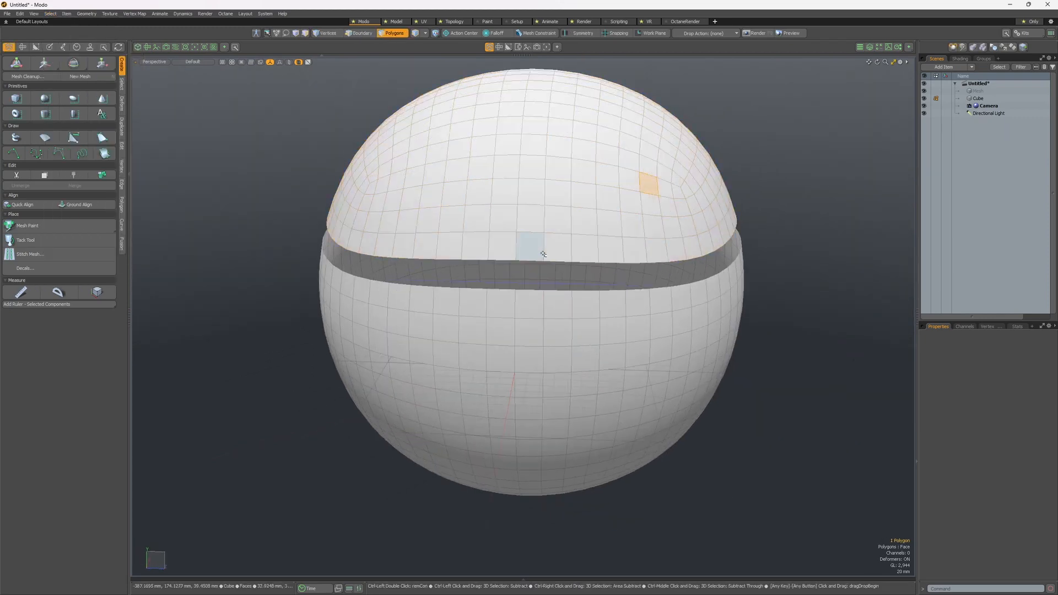
- Undo the recent selections and the loop deletion to restore the complete sphere with no polygons selected
{"action": "key", "text": "ctrl+z"}
{"action": "key", "text": "ctrl+z"}
{"action": "key", "text": "ctrl+z"}
{"action": "key", "text": "ctrl+z"}
{"action": "key", "text": "ctrl+z"}
{"action": "key", "text": "ctrl+z"}
{"action": "key", "text": "ctrl+z"}
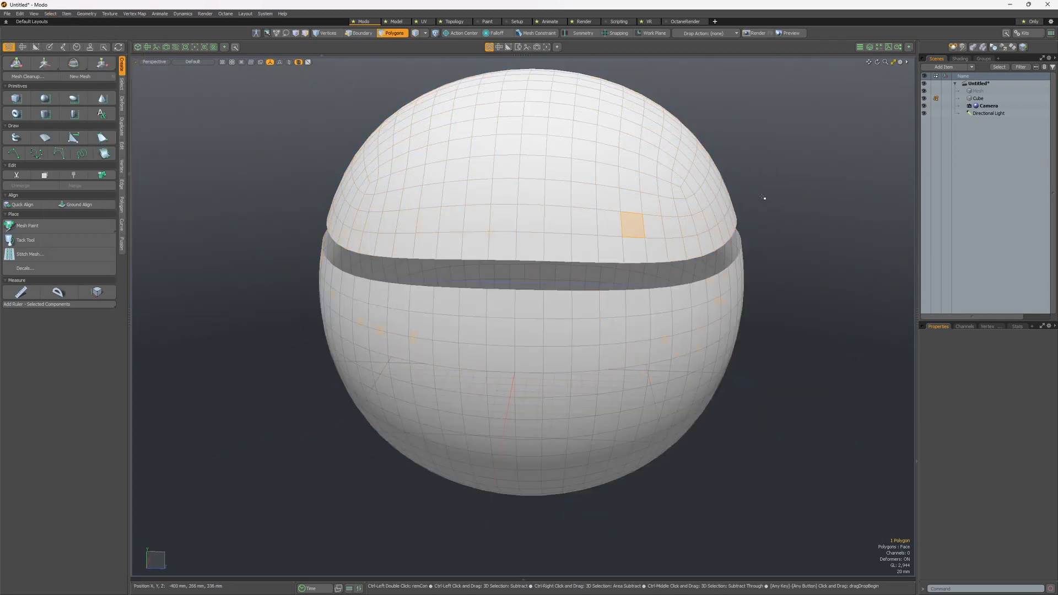
{"action": "key", "text": "ctrl+z"}
{"action": "key", "text": "ctrl+z"}
{"action": "key", "text": "ctrl+z"}
{"action": "key", "text": "ctrl+z"}
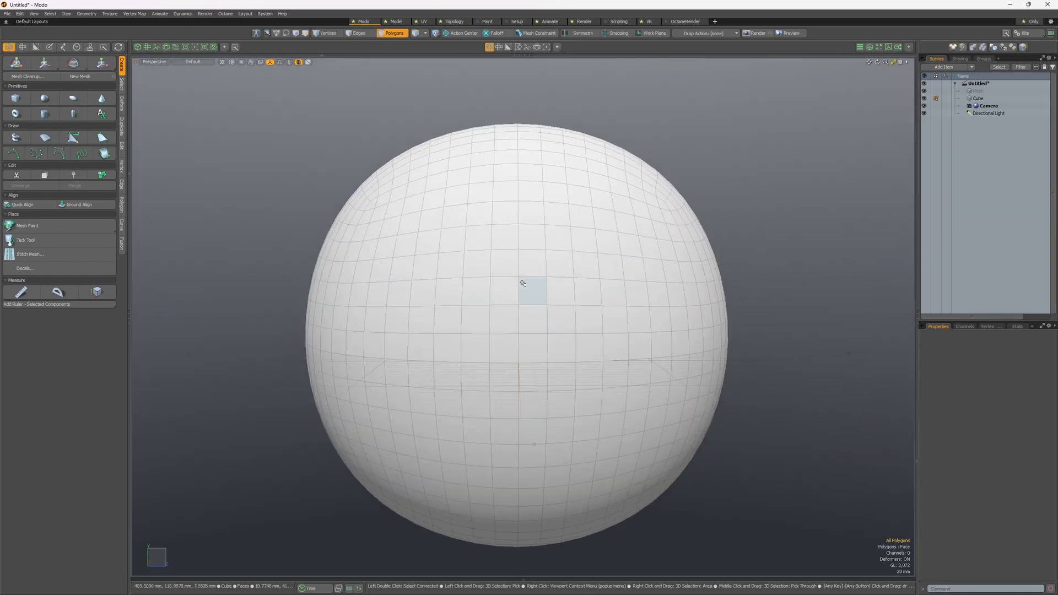
- Loop-select a vertical ring of polygons, and replace it with crossing loops expanded from a T-shaped group of four polygons
{"action": "mouse_move", "coordinate": [504, 290]}
{"action": "left_mouse_down"}
{"action": "mouse_move", "coordinate": [532, 289]}
{"action": "mouse_move", "coordinate": [503, 268]}
{"action": "left_mouse_up"}
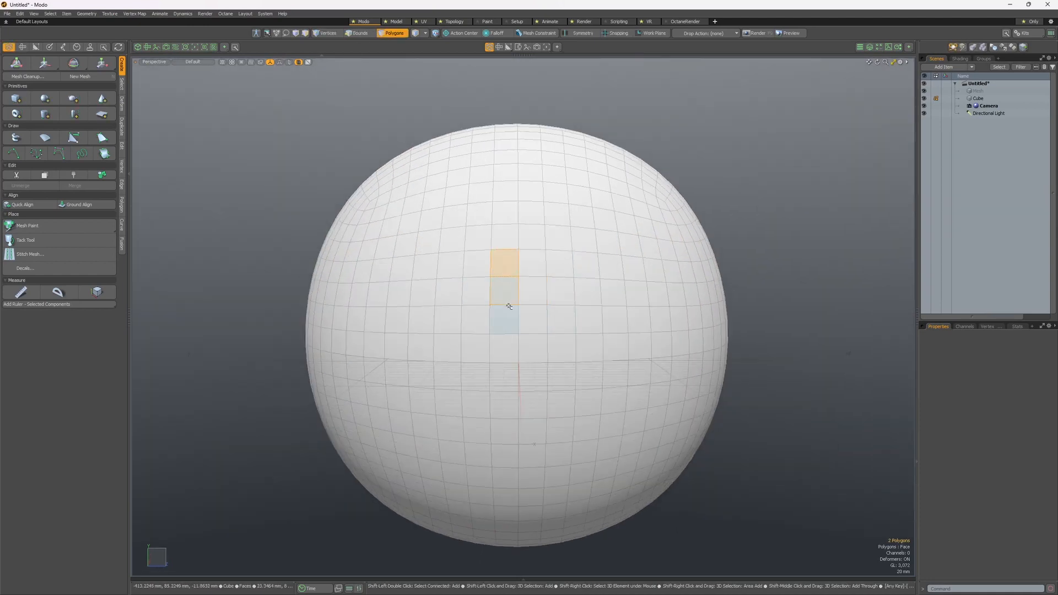
{"action": "key", "text": "l"}
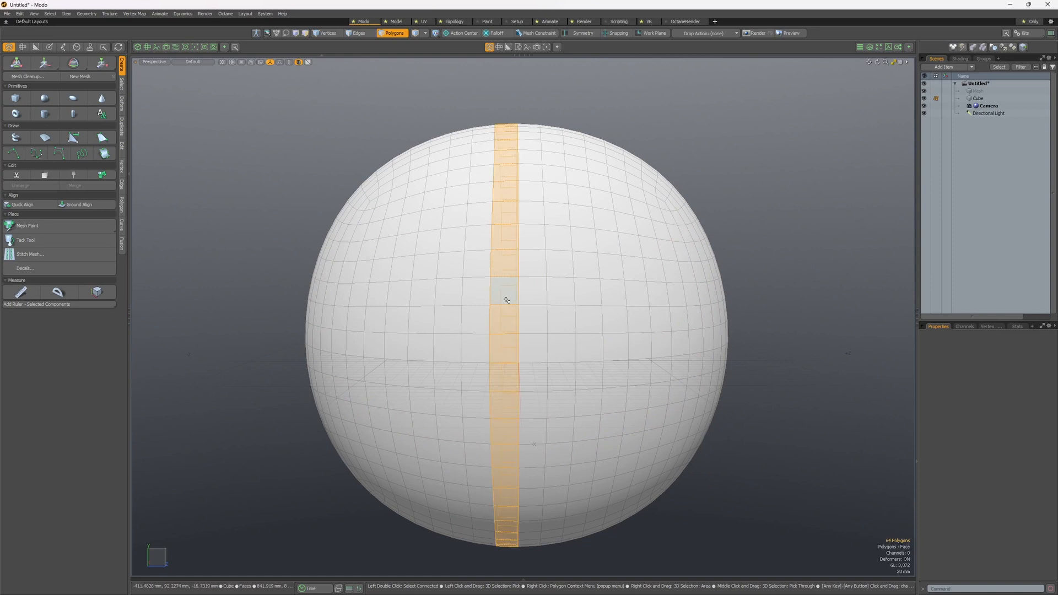
{"action": "left_click", "coordinate": [532, 290]}
{"action": "left_click", "coordinate": [560, 290], "text": "shift"}
{"action": "left_click", "coordinate": [503, 290], "text": "shift"}
{"action": "left_click", "coordinate": [534, 268], "text": "shift"}
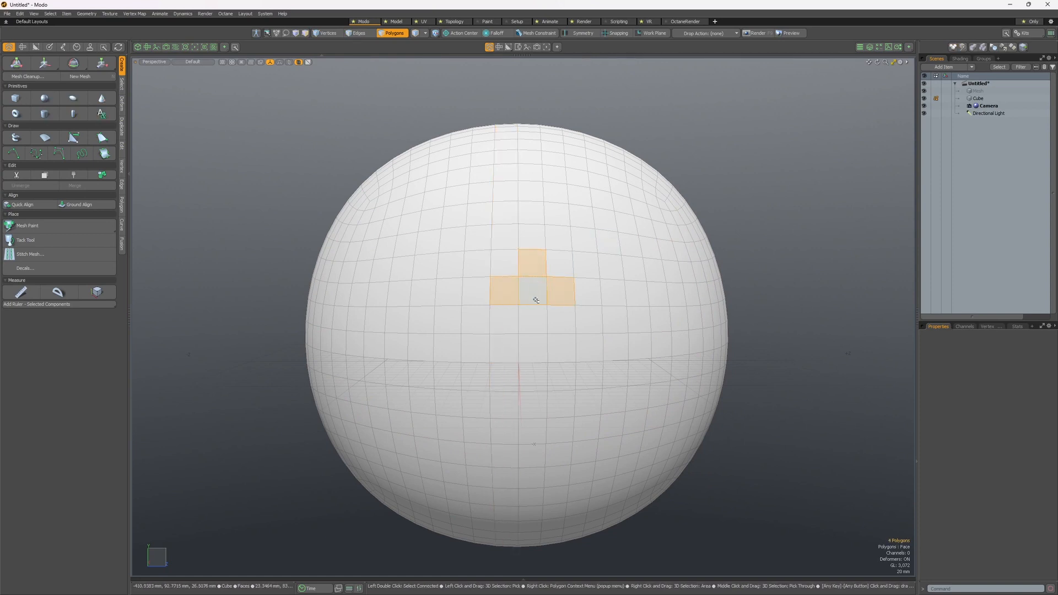
{"action": "key", "text": "l"}
- Inspect the crossing polygon loops from several angles and distances around the sphere
{"action": "left_click_drag", "start_coordinate": [516, 302], "coordinate": [562, 276], "text": "alt"}
{"action": "mouse_move", "coordinate": [562, 277]}
{"action": "right_mouse_down", "text": "alt"}
{"action": "mouse_move", "coordinate": [586, 279]}
{"action": "mouse_move", "coordinate": [552, 279]}
{"action": "right_mouse_up", "text": "alt"}
{"action": "left_click_drag", "start_coordinate": [553, 280], "coordinate": [625, 295], "text": "alt"}
{"action": "right_click_drag", "start_coordinate": [626, 295], "coordinate": [567, 293], "text": "alt"}
{"action": "left_click_drag", "start_coordinate": [568, 293], "coordinate": [626, 277], "text": "alt"}
{"action": "right_click_drag", "start_coordinate": [493, 285], "coordinate": [537, 287], "text": "alt"}
{"action": "left_click_drag", "start_coordinate": [536, 287], "coordinate": [475, 289], "text": "alt"}
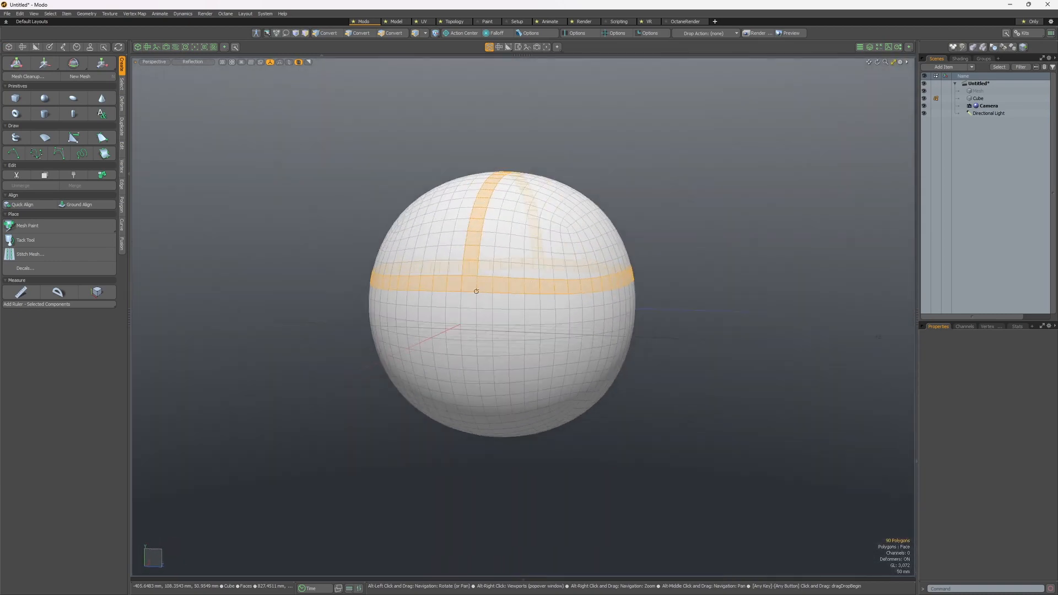
{"action": "middle_click_drag", "start_coordinate": [474, 288], "coordinate": [512, 291], "text": "alt"}
{"action": "right_click_drag", "start_coordinate": [512, 291], "coordinate": [535, 286], "text": "alt"}
{"action": "middle_click_drag", "start_coordinate": [612, 296], "coordinate": [520, 262], "text": "alt"}
- Select two adjacent polygons below the horizontal loop and extend the row with More until it rings the sphere
{"action": "key", "text": "3"}
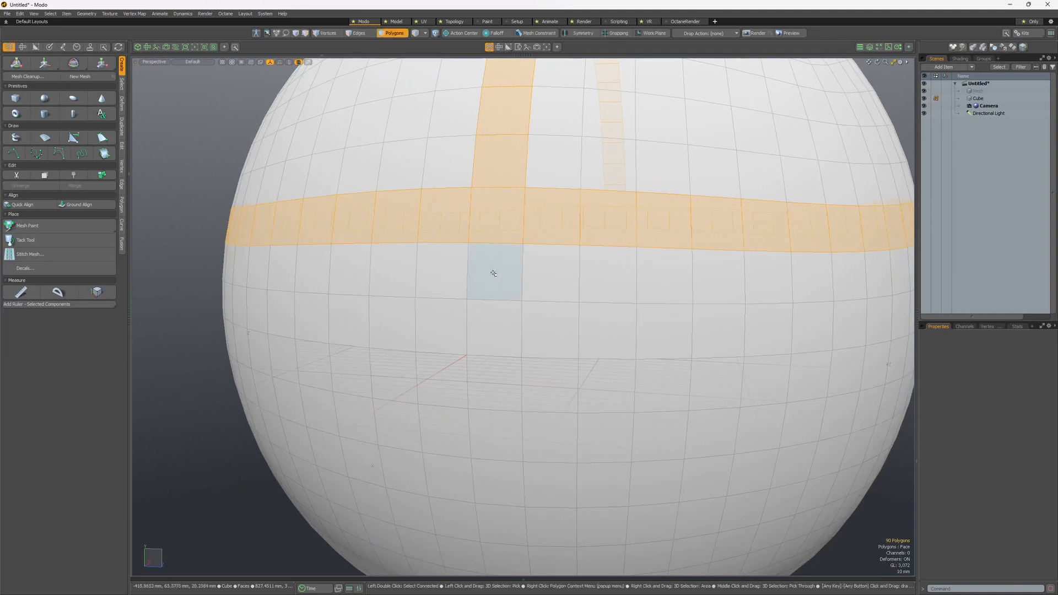
{"action": "left_click", "coordinate": [494, 272]}
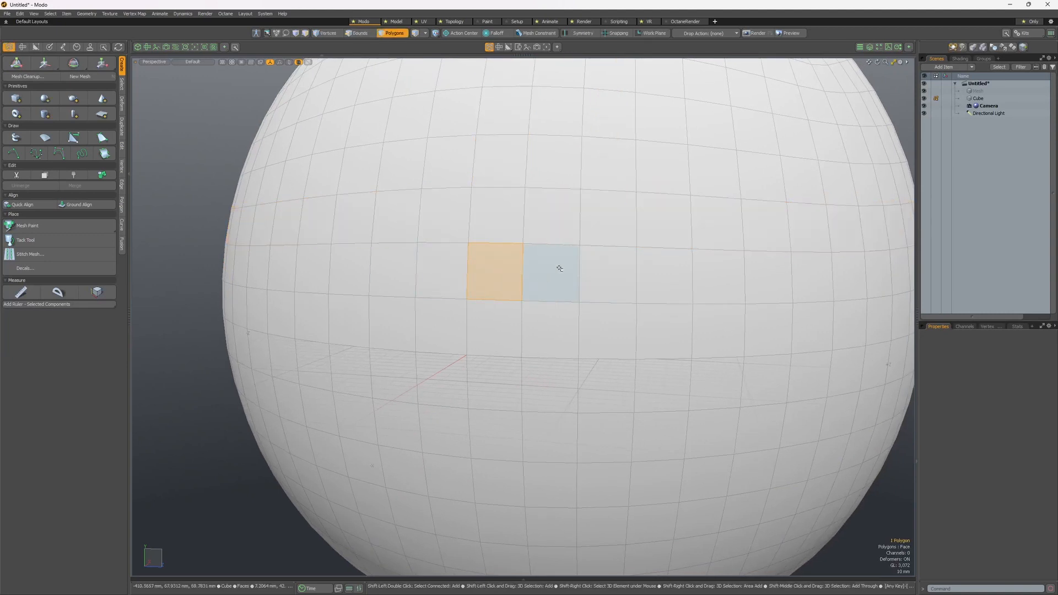
{"action": "left_click", "coordinate": [545, 274], "text": "shift"}
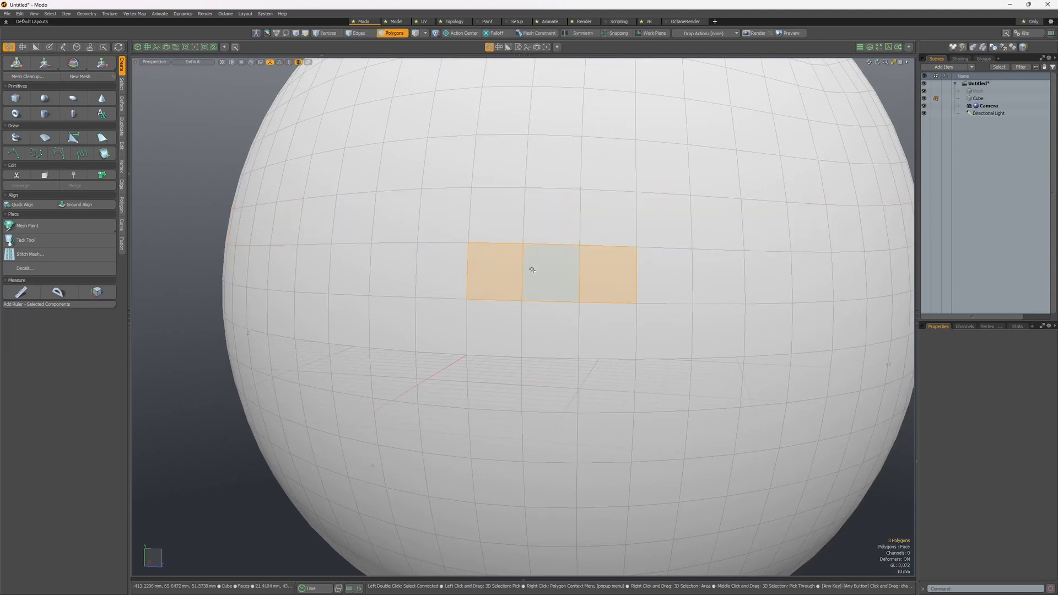
{"action": "key", "text": "Up"}
{"action": "key", "text": "Up"}
{"action": "key", "text": "Up"}
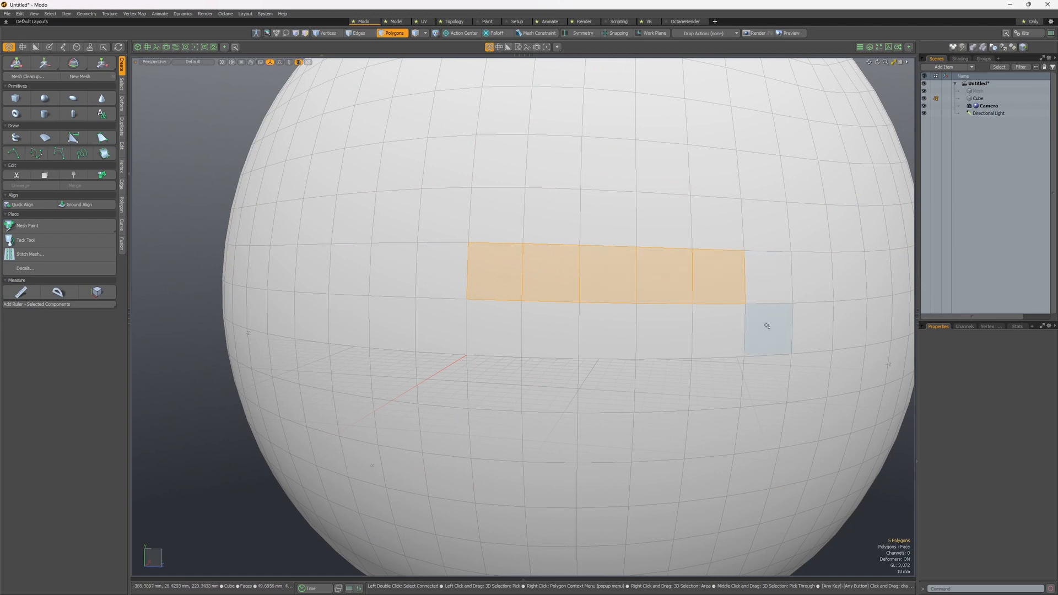
{"action": "key", "text": "Up"}
{"action": "left_click_drag", "start_coordinate": [776, 368], "coordinate": [462, 330], "text": "alt"}
{"action": "key", "text": "Up"}
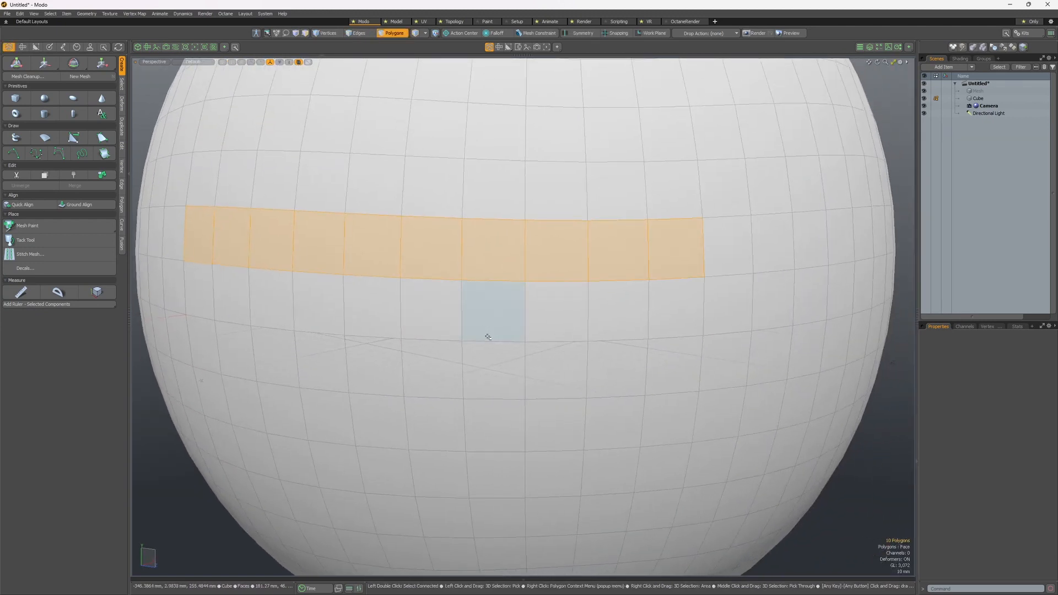
{"action": "key", "text": "Up"}
{"action": "scroll", "coordinate": [714, 338], "scroll_direction": "down", "scroll_amount": 5}
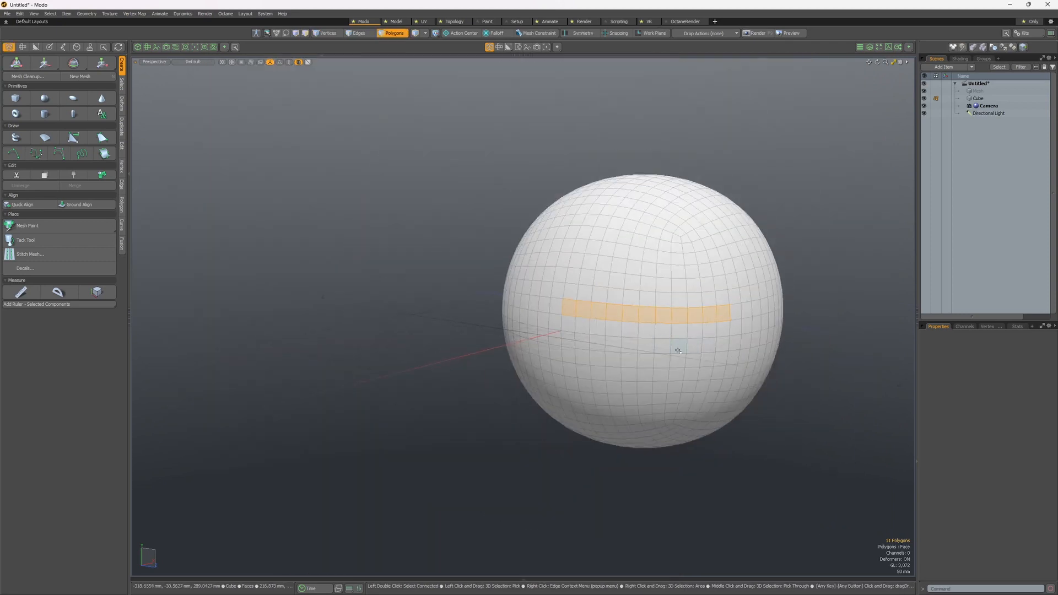
{"action": "key", "text": "Up"}
{"action": "key", "text": "Up"}
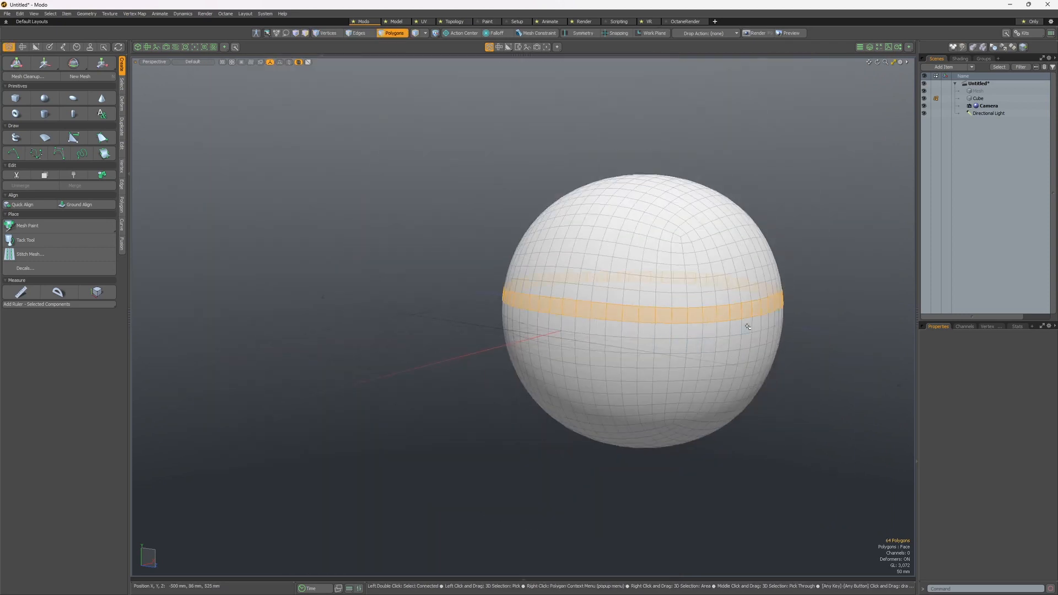
- Select two adjacent polygons in a lower row, reduce them to one with Less and try More from that single polygon
{"action": "left_click", "coordinate": [568, 323]}
{"action": "left_click", "coordinate": [591, 326], "text": "shift"}
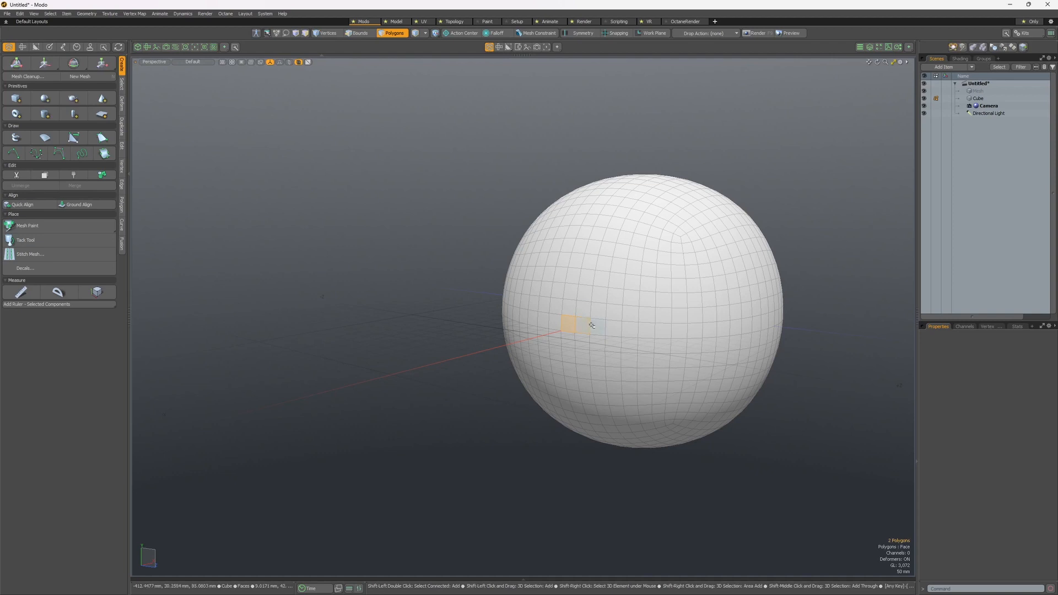
{"action": "key", "text": "Down"}
{"action": "key", "text": "Up"}
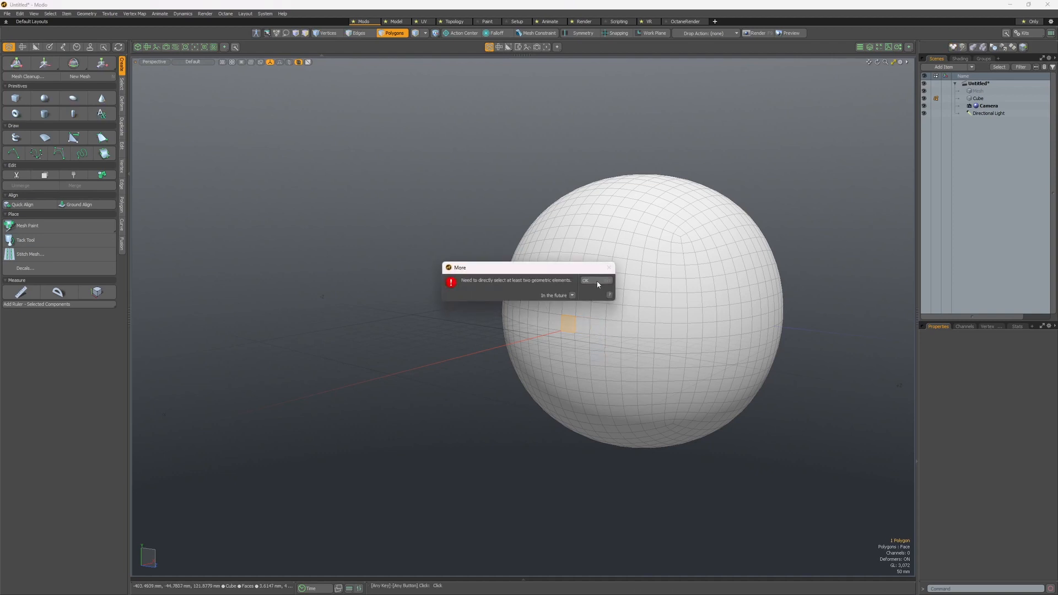
{"action": "left_click", "coordinate": [598, 284]}
- Add the neighbouring polygon back to the selection and extend the row by one polygon with More
{"action": "left_click", "coordinate": [585, 325], "text": "shift"}
{"action": "key", "text": "Up"}
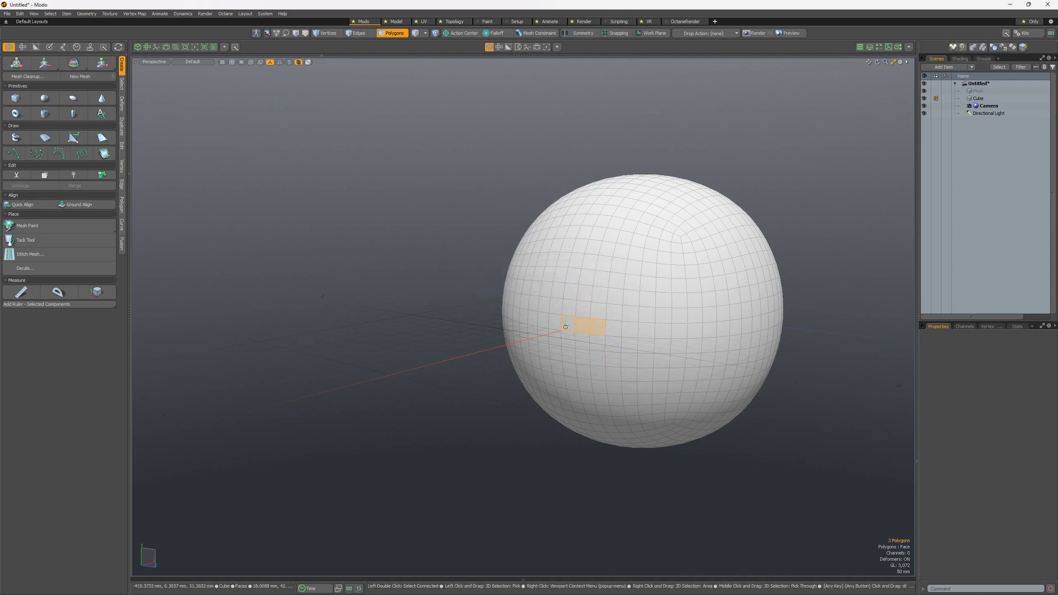
- Turn the polygon row into a full loop around the sphere and shift the loop up and down, finishing several rows higher
{"action": "left_click_drag", "start_coordinate": [565, 326], "coordinate": [614, 342], "text": "alt"}
{"action": "key", "text": "l"}
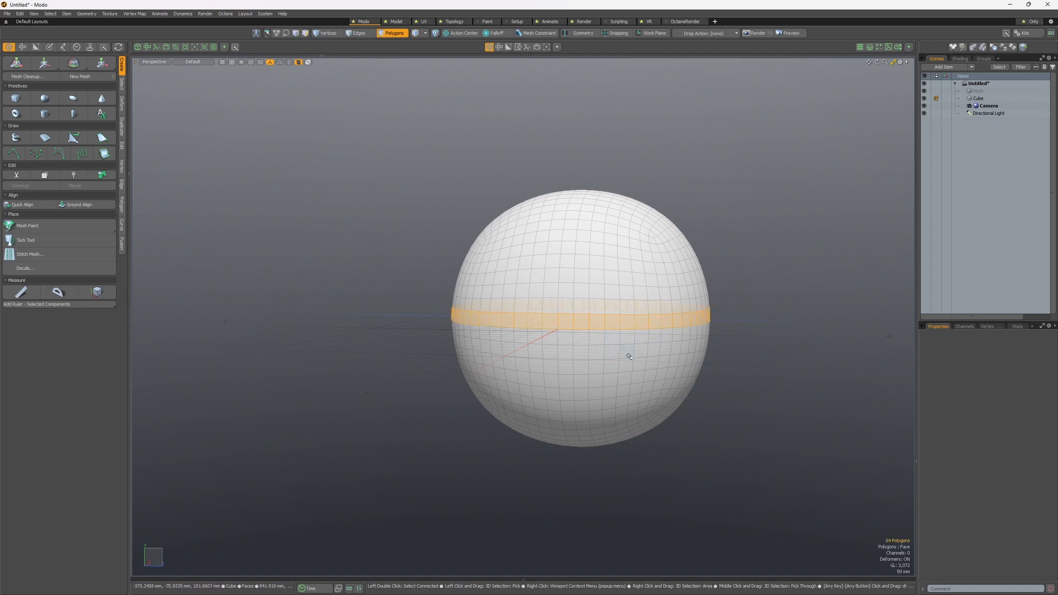
{"action": "key", "text": "Right"}
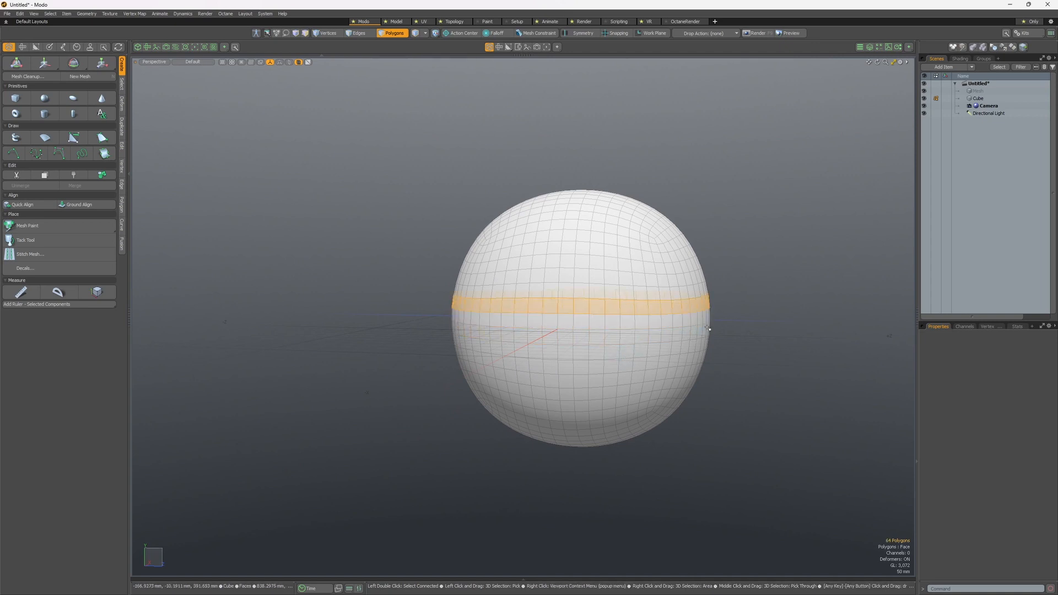
{"action": "key", "text": "Right"}
{"action": "key", "text": "Left"}
{"action": "key", "text": "Left"}
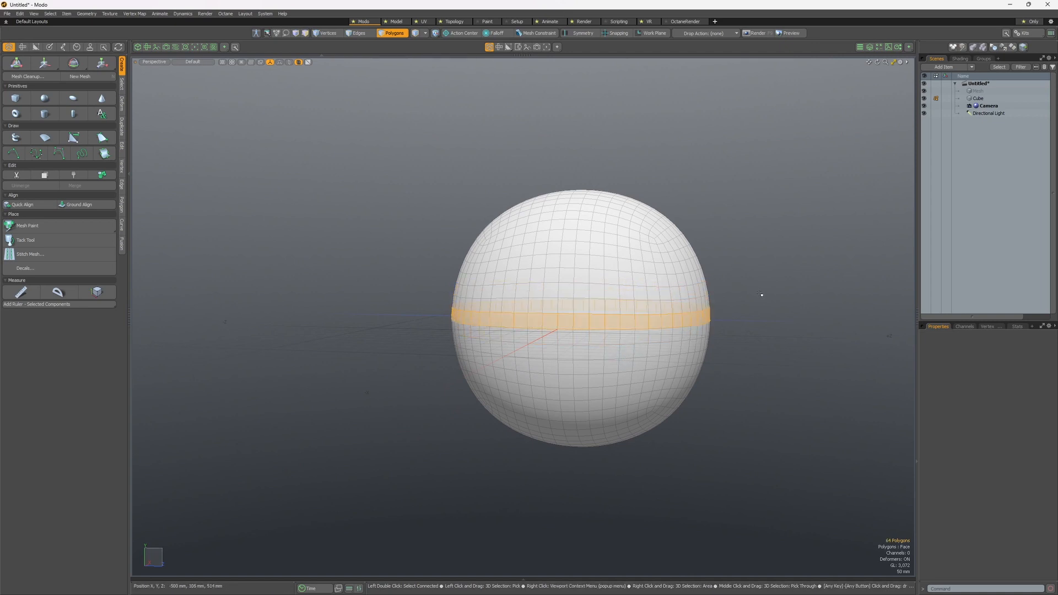
{"action": "key", "text": "Right"}
{"action": "key", "text": "Right"}
{"action": "key", "text": "Right"}
{"action": "key", "text": "Right"}
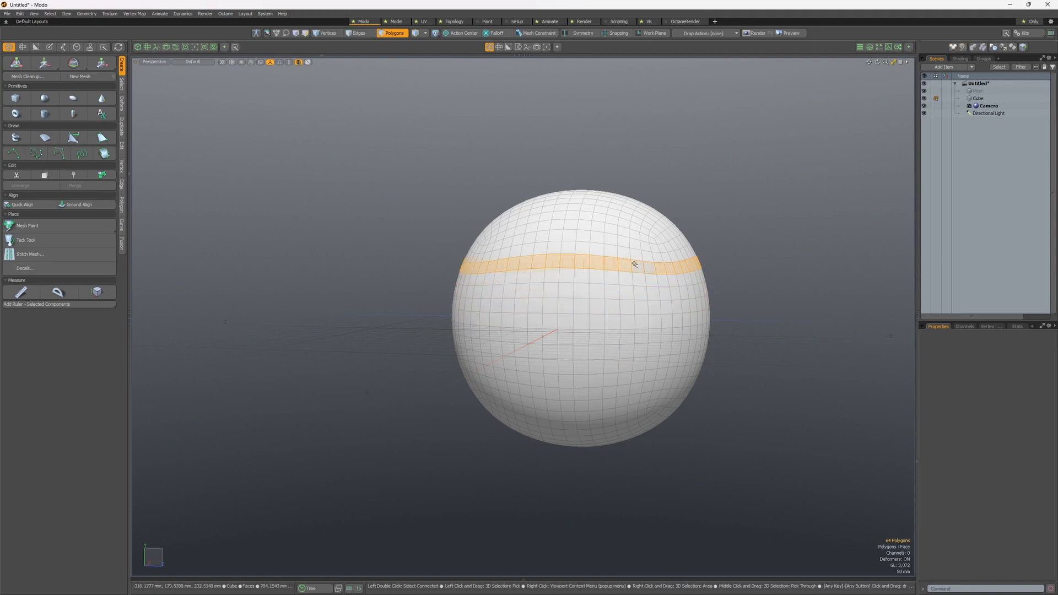
- Expand the polygon loop selection to seven rows around the sphere and shrink it back down
{"action": "key", "text": "shift"}
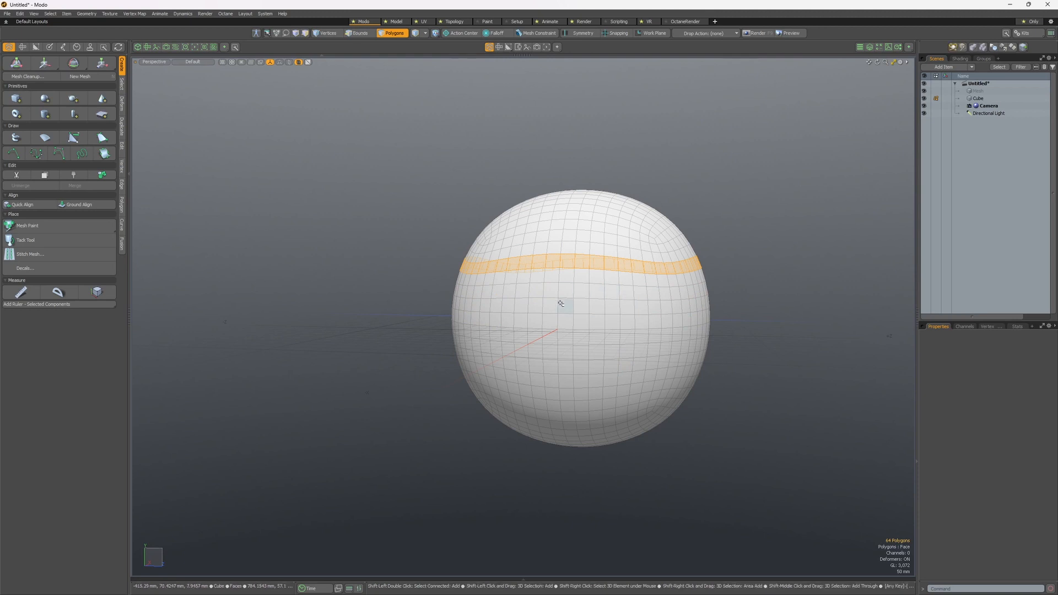
{"action": "key", "text": "shift+Up"}
{"action": "key", "text": "shift+Up"}
{"action": "key", "text": "shift+Up"}
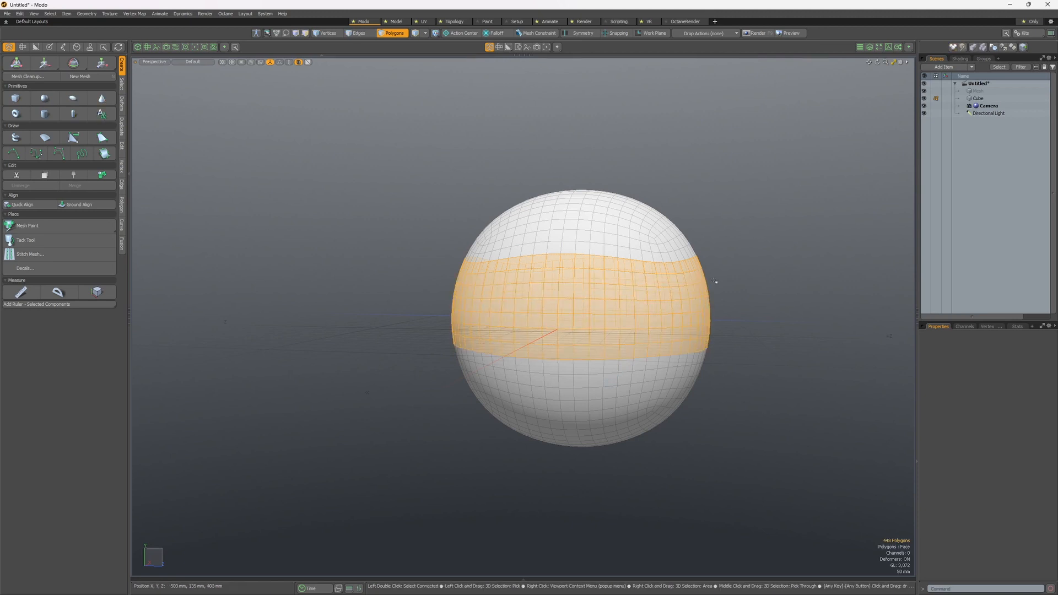
{"action": "key", "text": "shift+Down"}
{"action": "key", "text": "shift+Down"}
{"action": "key", "text": "shift+Down"}
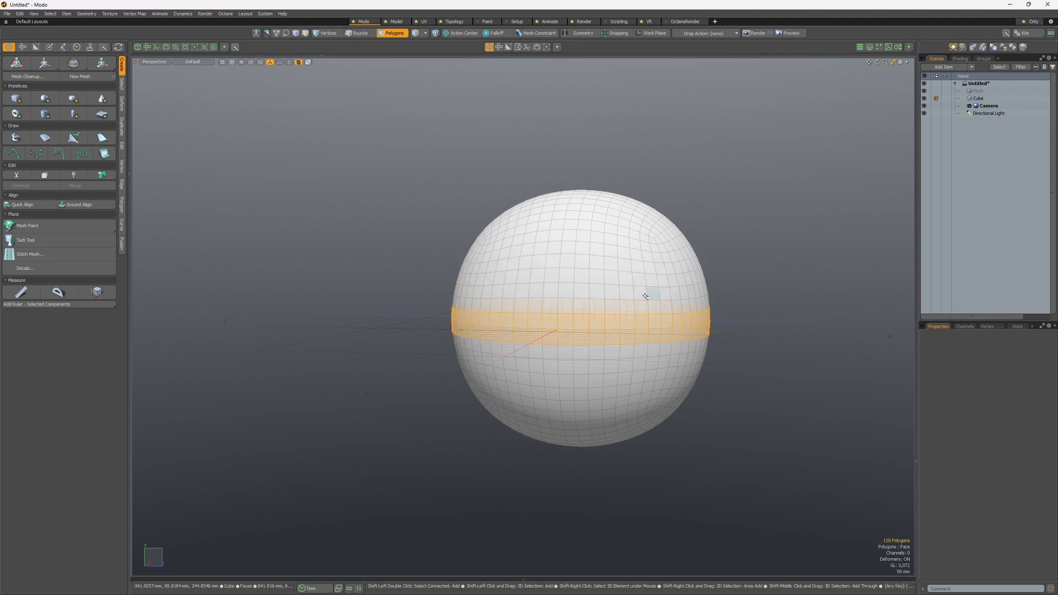
- Try More on the selected polygon loops, undo the last change and deselect all polygons
{"action": "key", "text": "Up"}
{"action": "key", "text": "Up"}
{"action": "key", "text": "Up"}
{"action": "key", "text": "Up"}
{"action": "key", "text": "ctrl+z"}
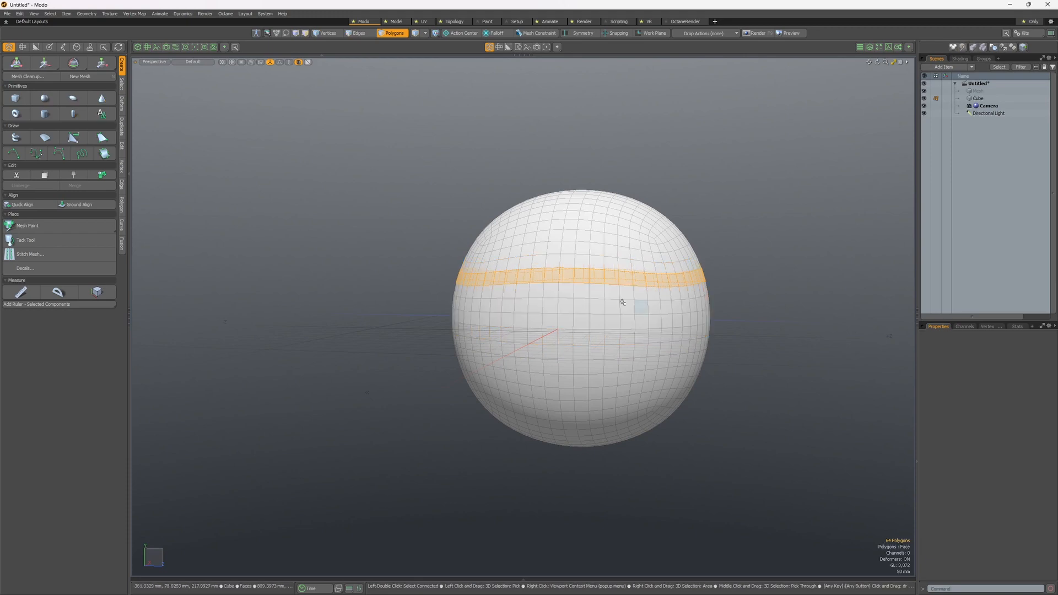
{"action": "left_click", "coordinate": [731, 263]}
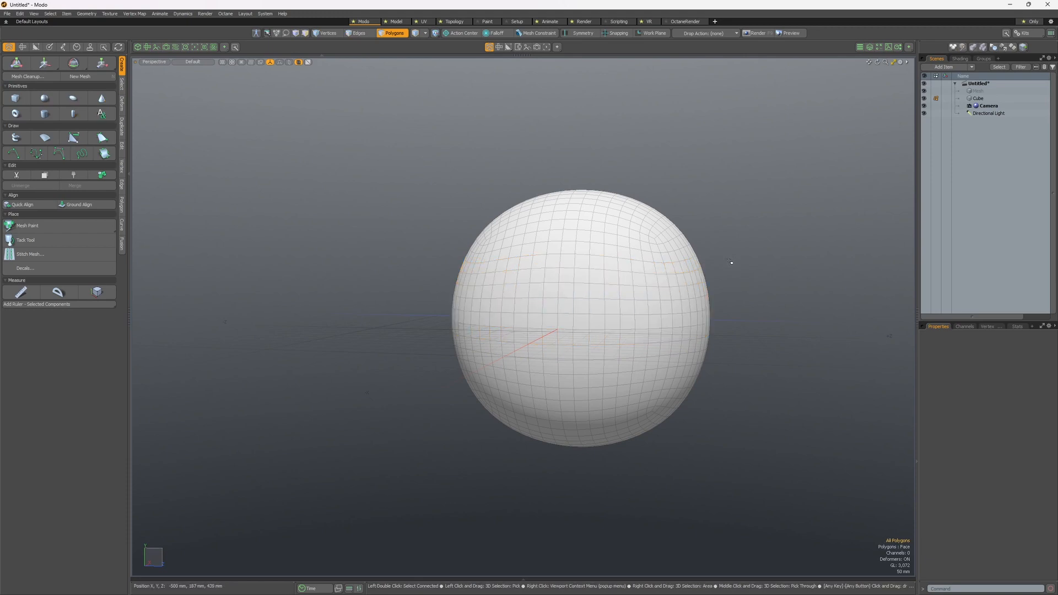
- Select a closed square ring of polygons on the side of the sphere and fill its interior into a 4 by 4 block
{"action": "left_click_drag", "start_coordinate": [639, 306], "coordinate": [505, 312], "text": "alt"}
{"action": "right_click_drag", "start_coordinate": [504, 312], "coordinate": [530, 293], "text": "alt"}
{"action": "left_click_drag", "start_coordinate": [530, 294], "coordinate": [551, 292], "text": "alt"}
{"action": "right_click_drag", "start_coordinate": [551, 293], "coordinate": [516, 293], "text": "alt"}
{"action": "mouse_move", "coordinate": [527, 243]}
{"action": "left_mouse_down"}
{"action": "mouse_move", "coordinate": [642, 239]}
{"action": "mouse_move", "coordinate": [637, 310]}
{"action": "left_mouse_up"}
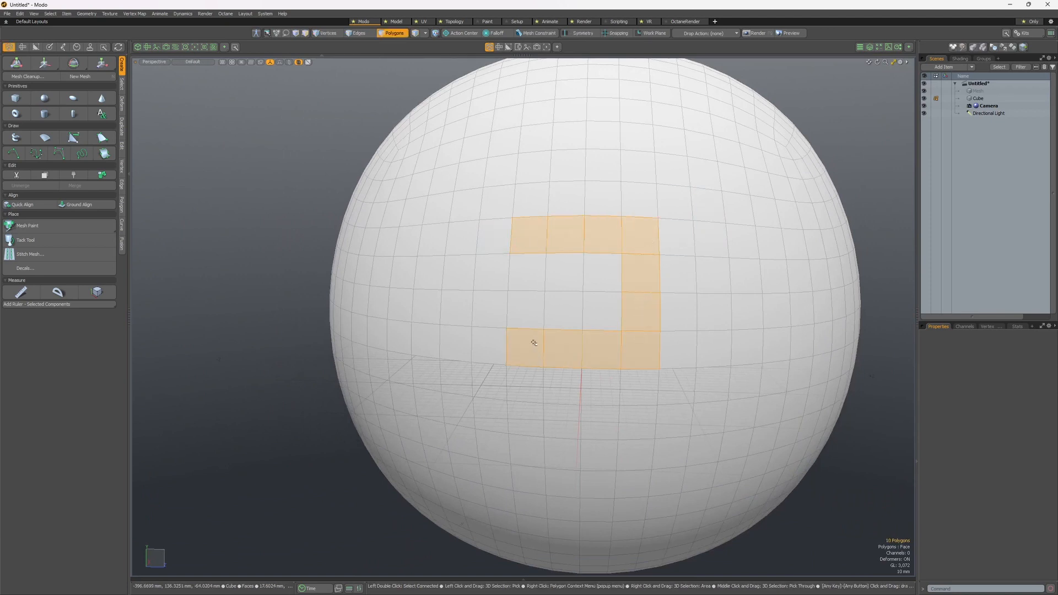
{"action": "left_click_drag", "start_coordinate": [534, 343], "coordinate": [532, 279]}
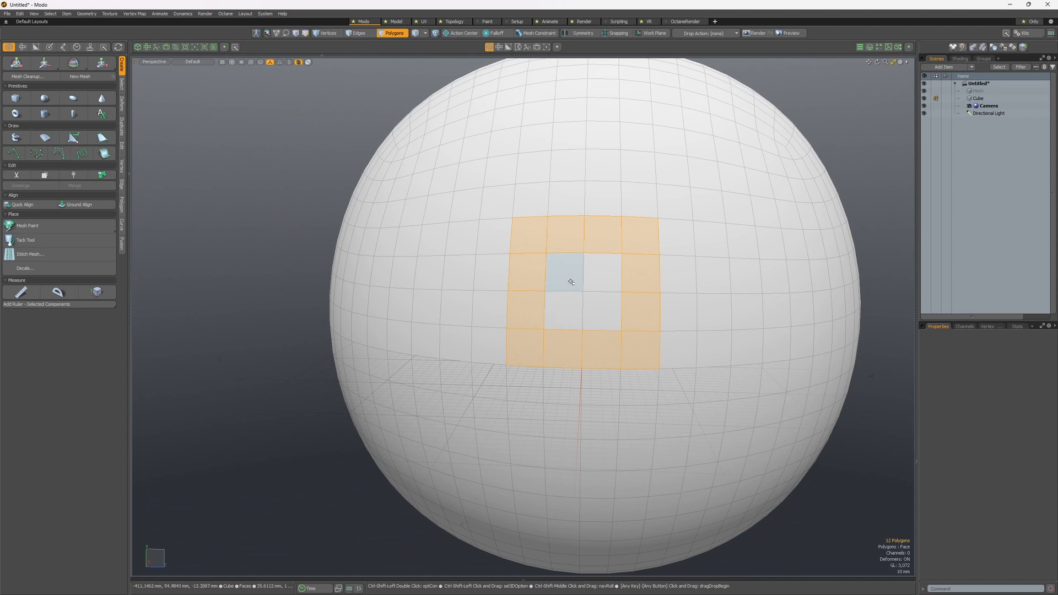
{"action": "mouse_move", "coordinate": [644, 300]}
{"action": "left_mouse_down"}
{"action": "mouse_move", "coordinate": [567, 302]}
{"action": "mouse_move", "coordinate": [583, 307]}
{"action": "left_mouse_up"}
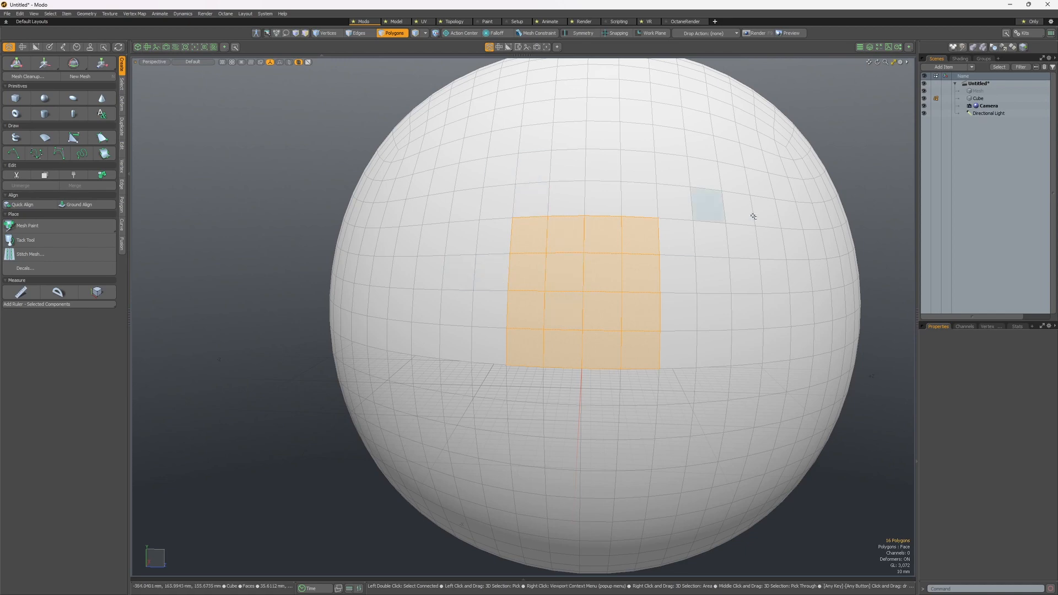
- Select two rows of six vertices above the polygon block and alternate between vertex and polygon modes to compare their separate selections
{"action": "key", "text": "alt"}
{"action": "left_click_drag", "start_coordinate": [447, 257], "coordinate": [554, 255], "text": "alt"}
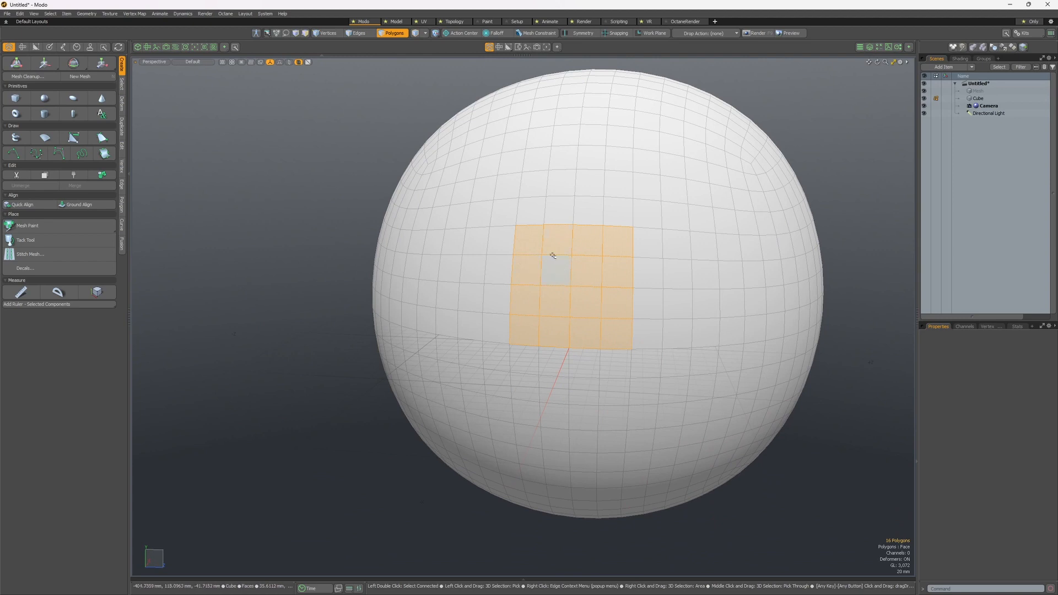
{"action": "key", "text": "1"}
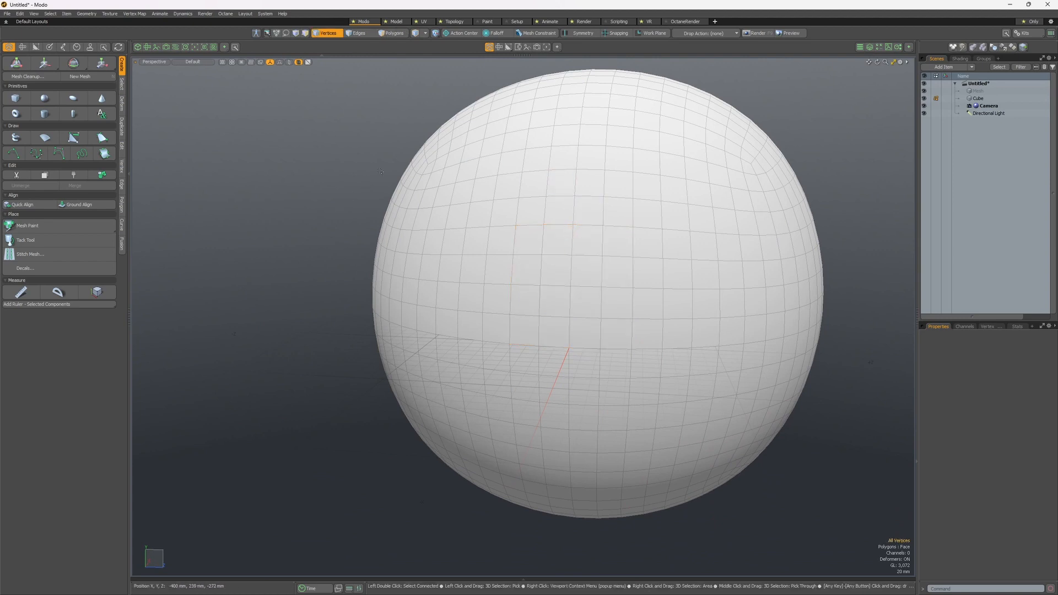
{"action": "key", "text": "3"}
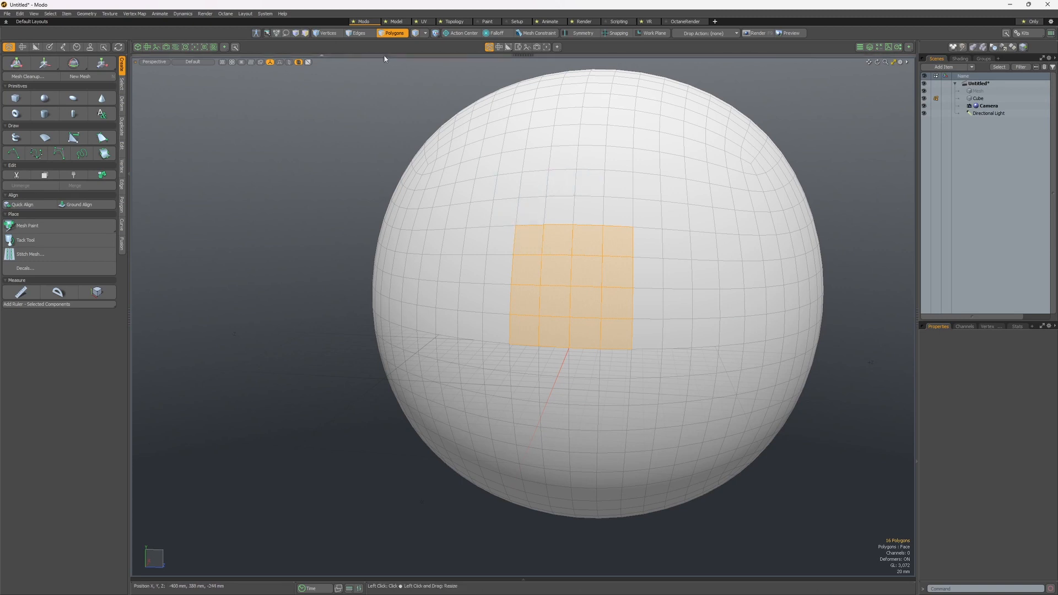
{"action": "key", "text": "1"}
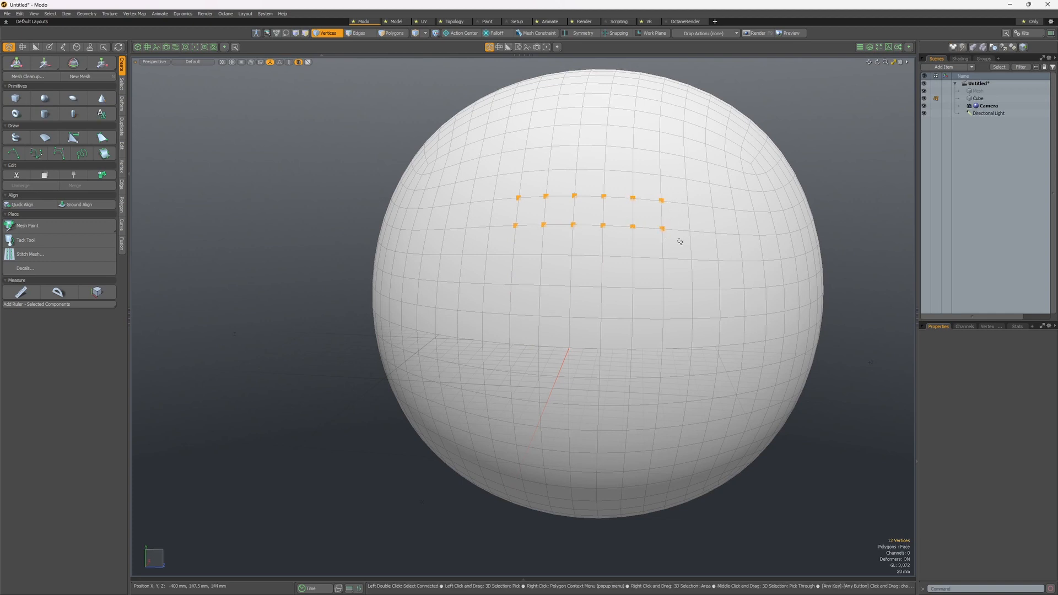
{"action": "key", "text": "3"}
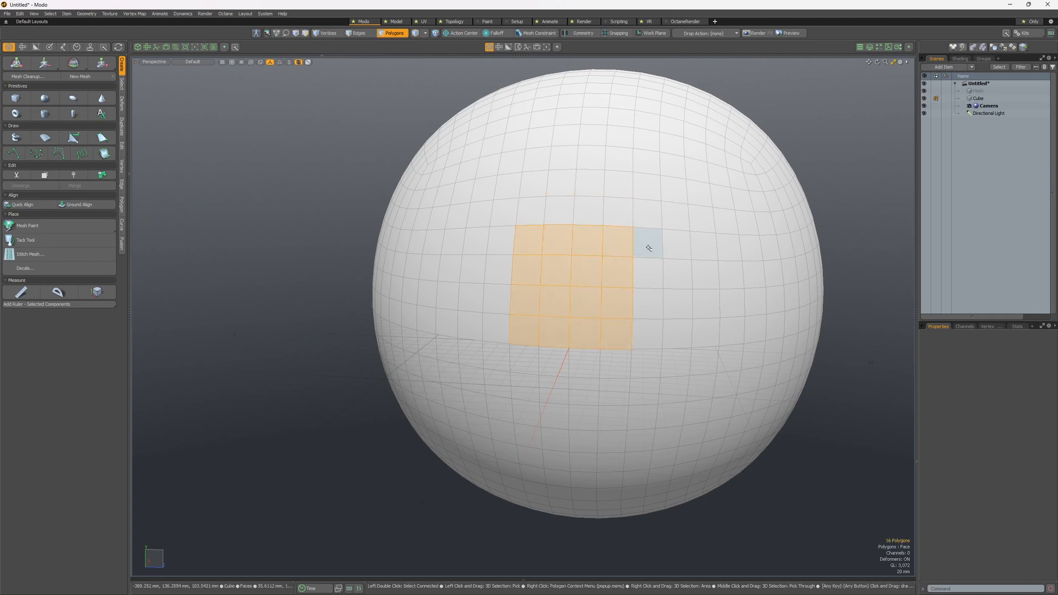
{"action": "key", "text": "1"}
{"action": "key", "text": "3"}
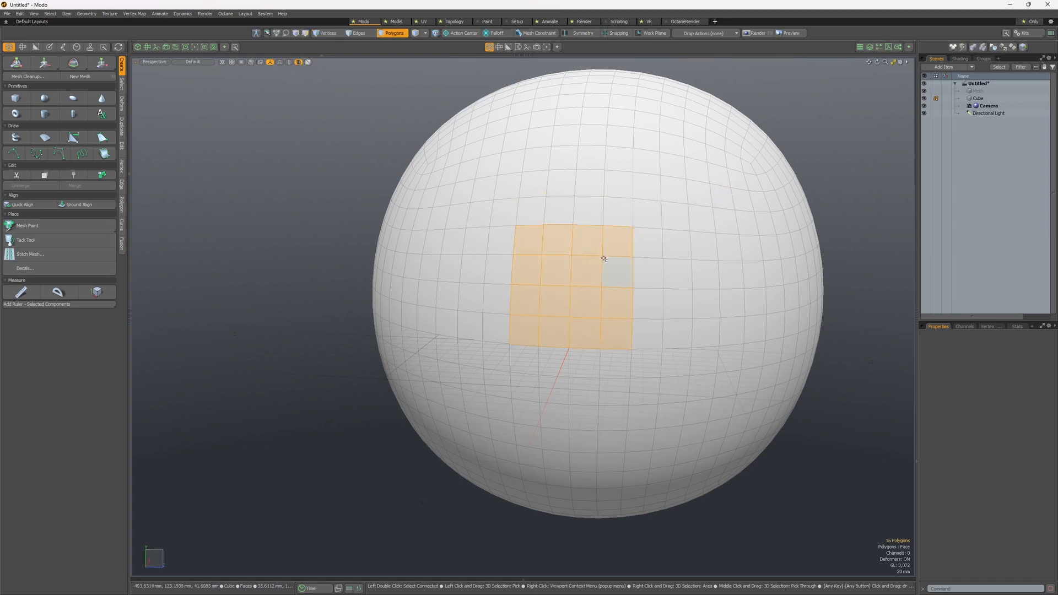
- Convert the 4 by 4 polygon selection to vertices, return to polygon mode and convert it to edges
{"action": "key", "text": "alt"}
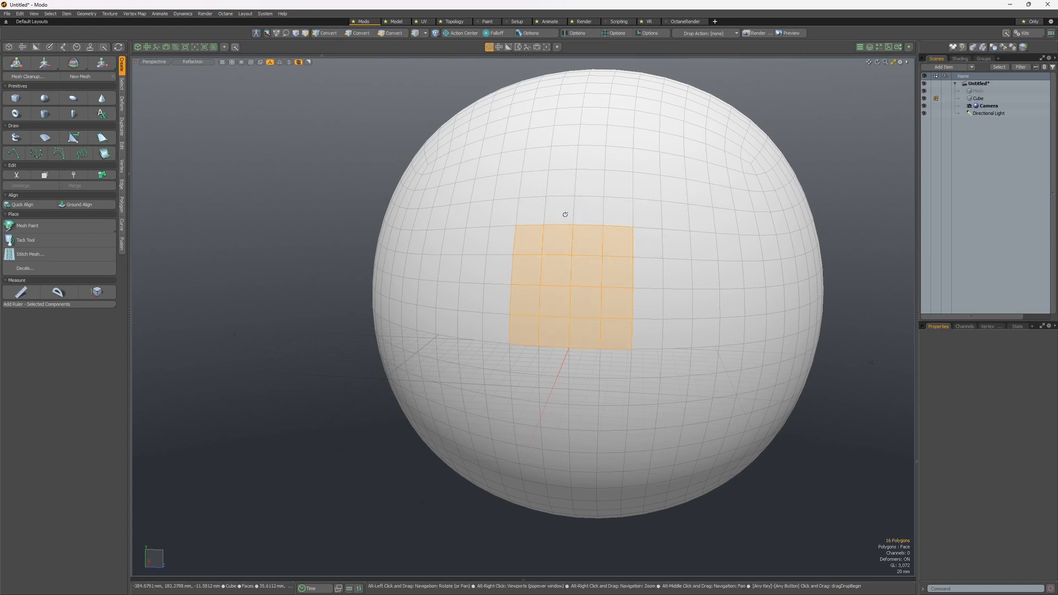
{"action": "key", "text": "alt+1"}
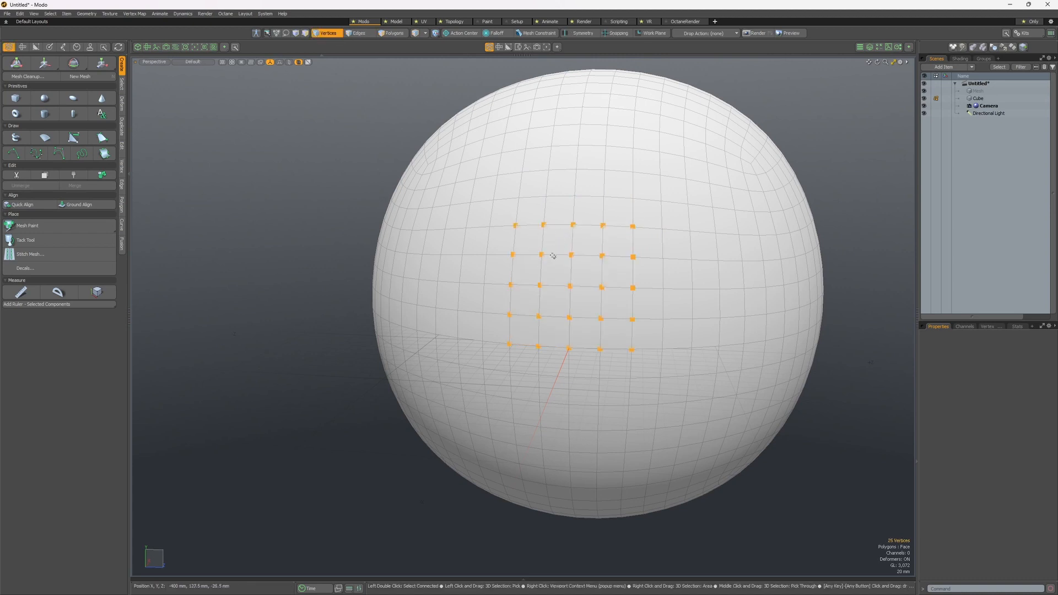
{"action": "key", "text": "3"}
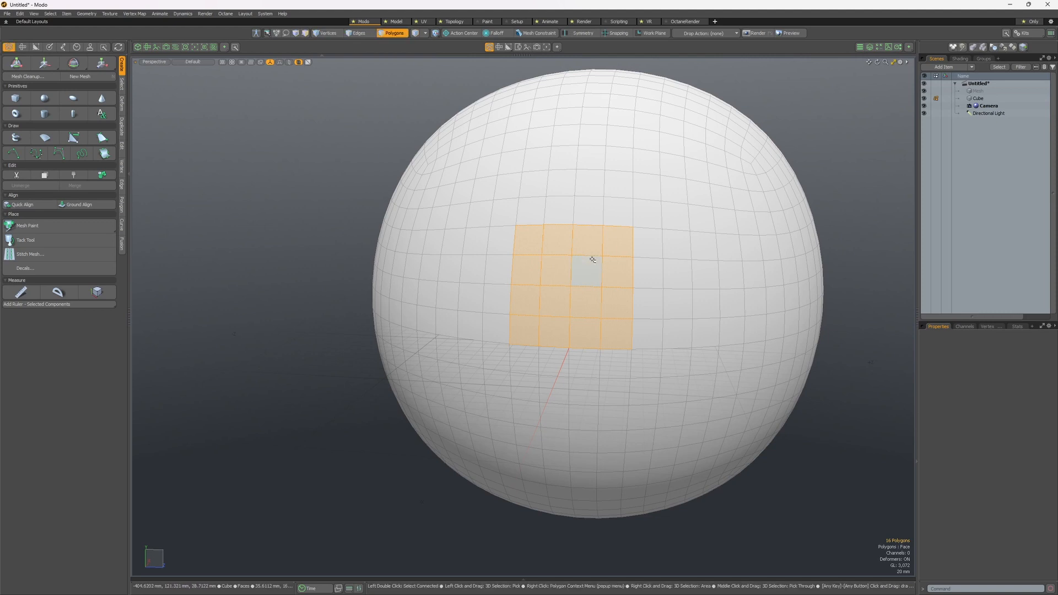
{"action": "key", "text": "alt"}
{"action": "key", "text": "2"}
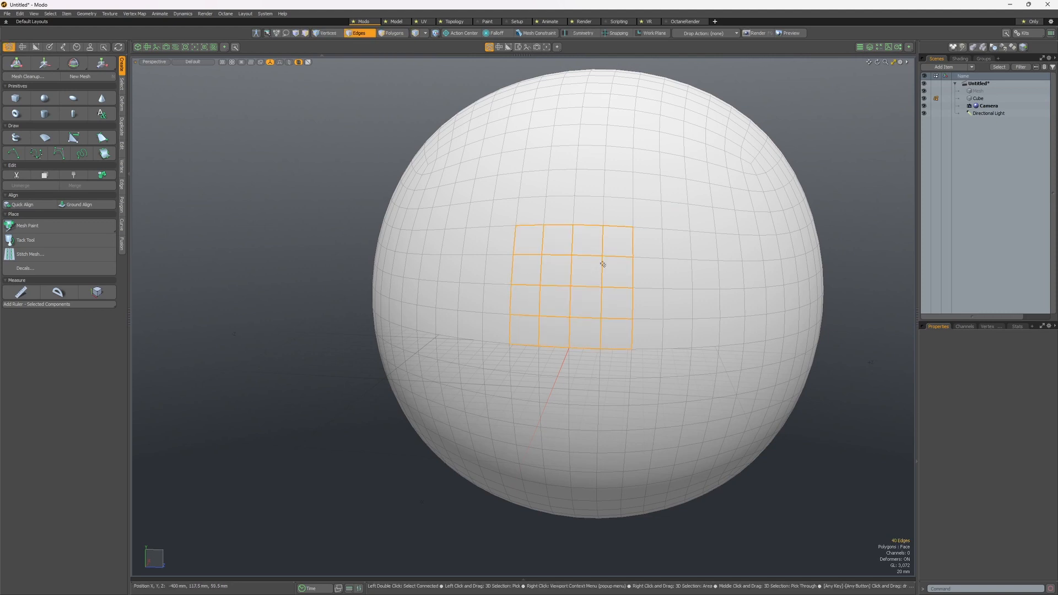
- Select a single edge on the sphere, then return to polygon mode and select a 3 by 3 block of polygons
{"action": "left_click_drag", "start_coordinate": [652, 240], "coordinate": [563, 245], "text": "alt"}
{"action": "left_click", "coordinate": [618, 201]}
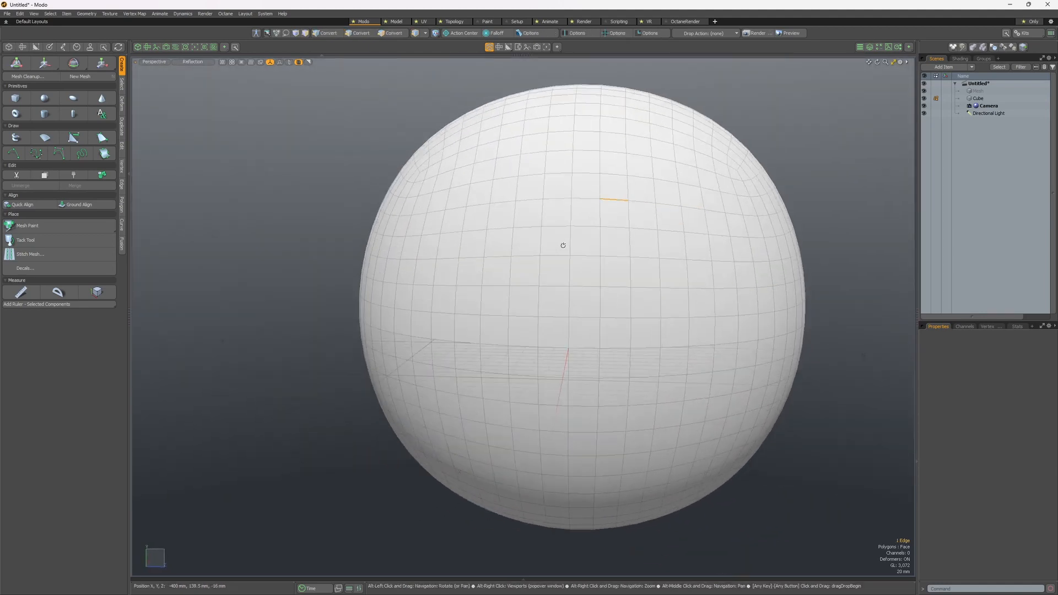
{"action": "key", "text": "3"}
{"action": "left_click", "coordinate": [642, 243]}
{"action": "left_click_drag", "start_coordinate": [633, 319], "coordinate": [560, 269], "text": "alt"}
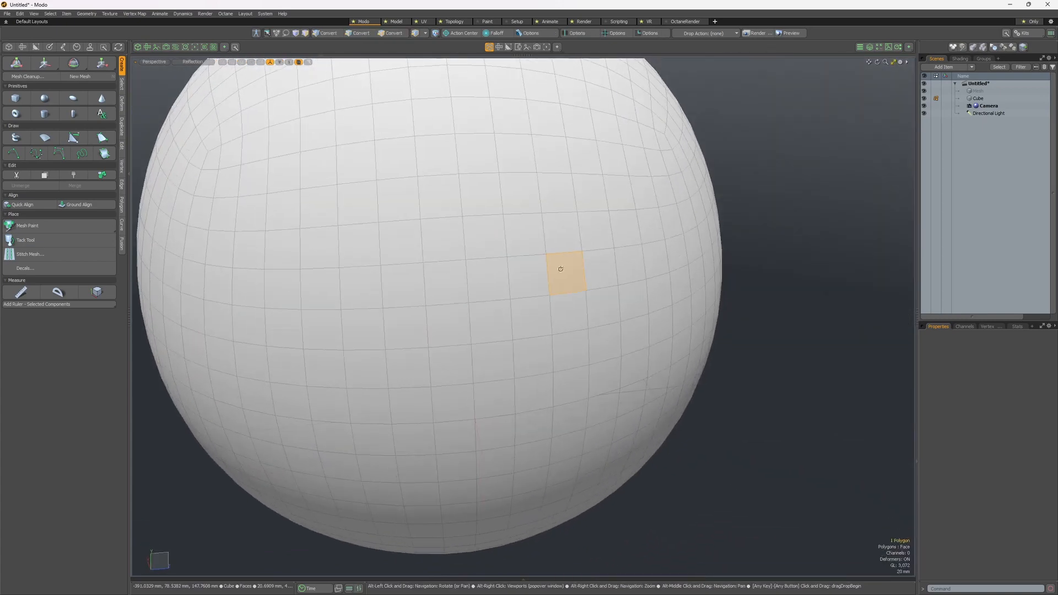
{"action": "left_click_drag", "start_coordinate": [420, 291], "coordinate": [461, 262], "text": "alt"}
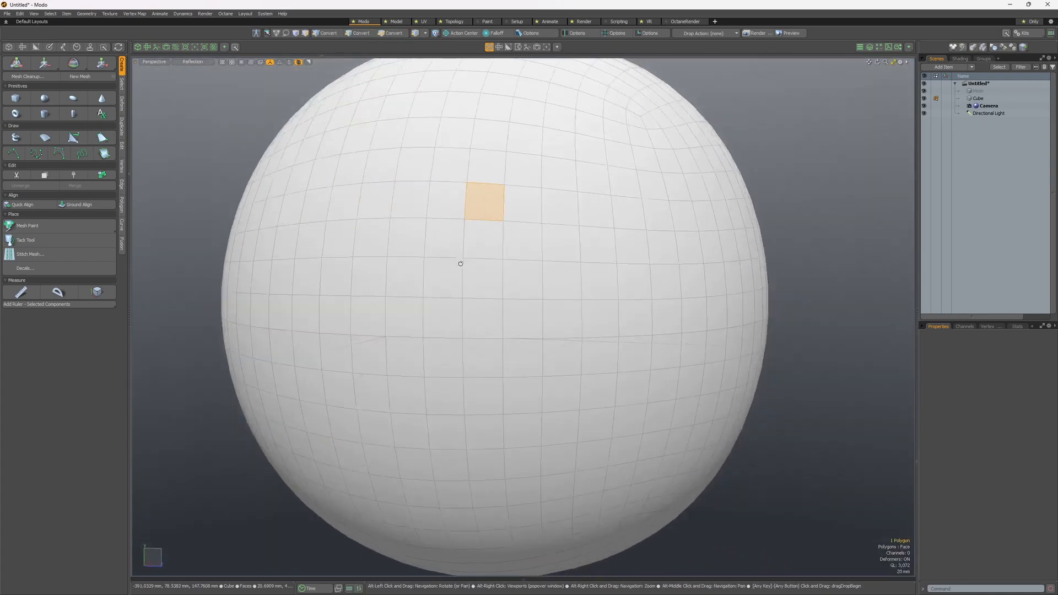
{"action": "mouse_move", "coordinate": [402, 207]}
{"action": "left_mouse_down"}
{"action": "mouse_move", "coordinate": [422, 206]}
{"action": "mouse_move", "coordinate": [420, 281]}
{"action": "mouse_move", "coordinate": [378, 239]}
{"action": "mouse_move", "coordinate": [404, 245]}
{"action": "left_mouse_up"}
{"action": "left_click_drag", "start_coordinate": [446, 278], "coordinate": [424, 255], "text": "alt"}
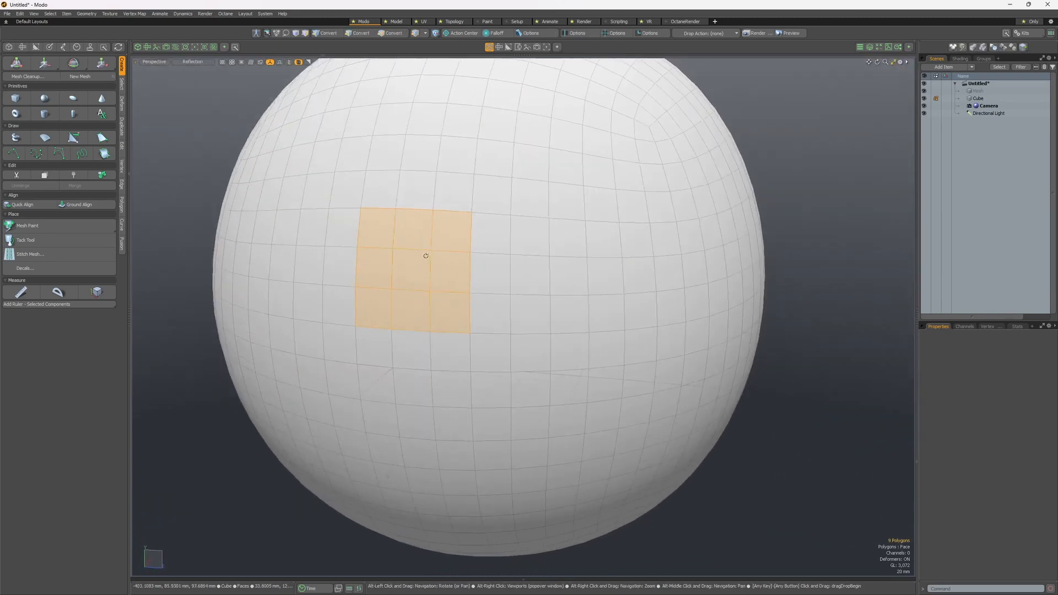
- Create a new polygon selection set with a custom name from the 3 by 3 block
{"action": "left_click", "coordinate": [268, 35]}
{"action": "left_click_drag", "start_coordinate": [267, 50], "coordinate": [237, 176]}
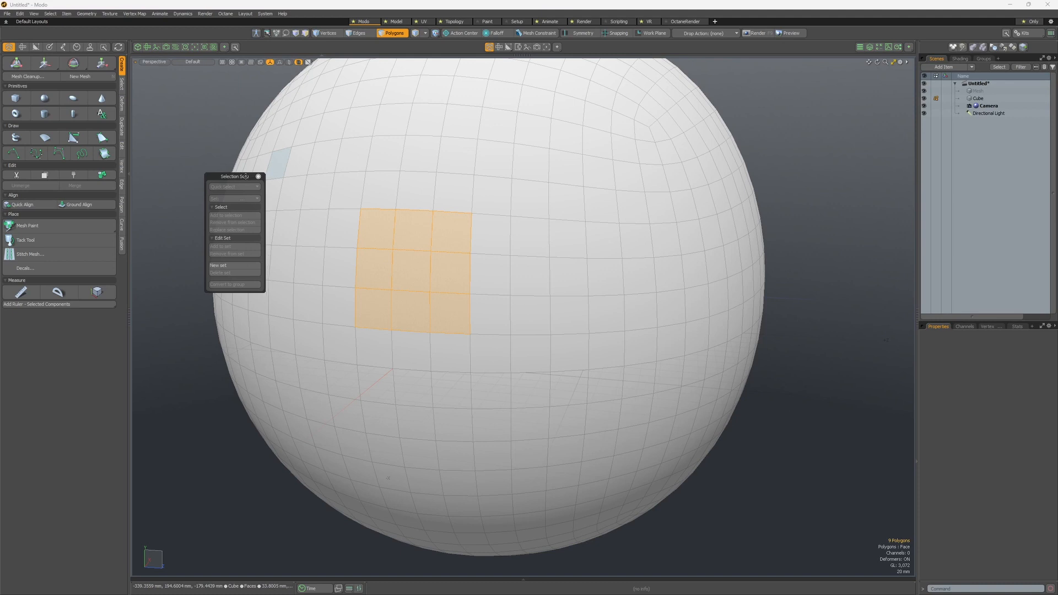
{"action": "left_click_drag", "start_coordinate": [251, 177], "coordinate": [205, 148]}
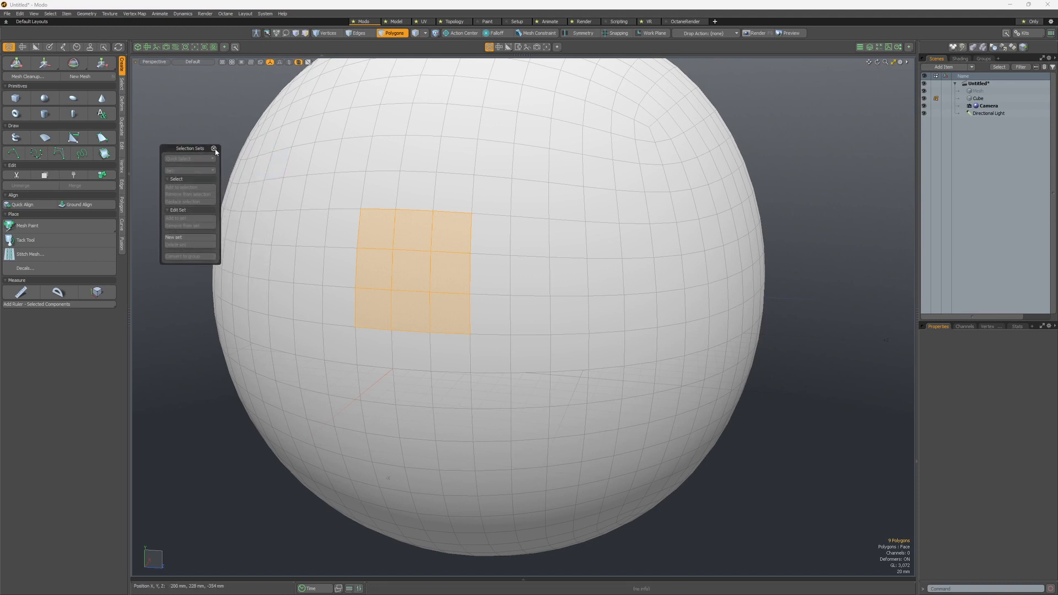
{"action": "left_click_drag", "start_coordinate": [204, 149], "coordinate": [182, 74]}
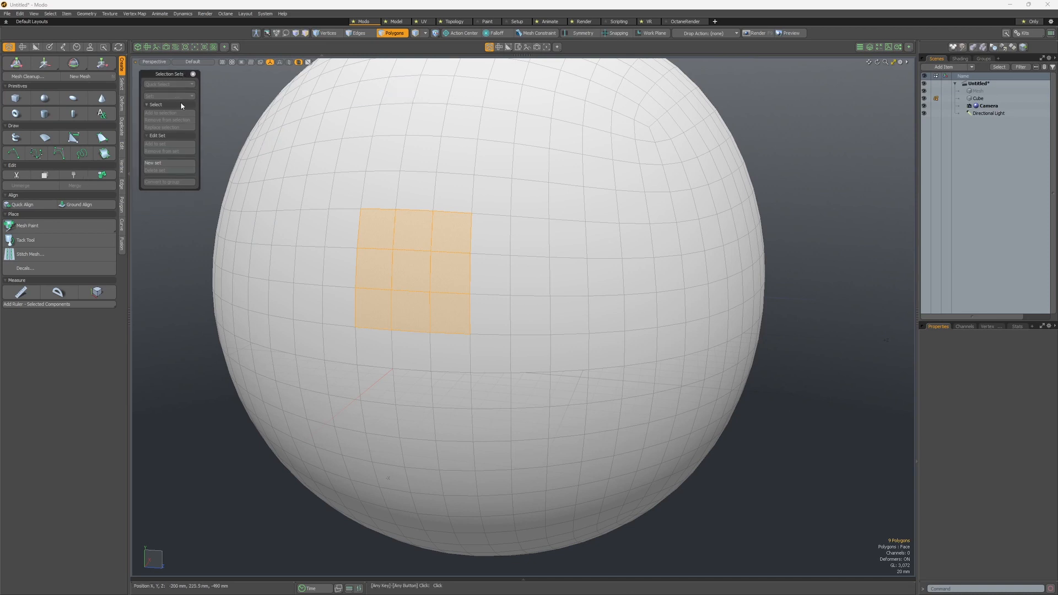
{"action": "left_click", "coordinate": [158, 163]}
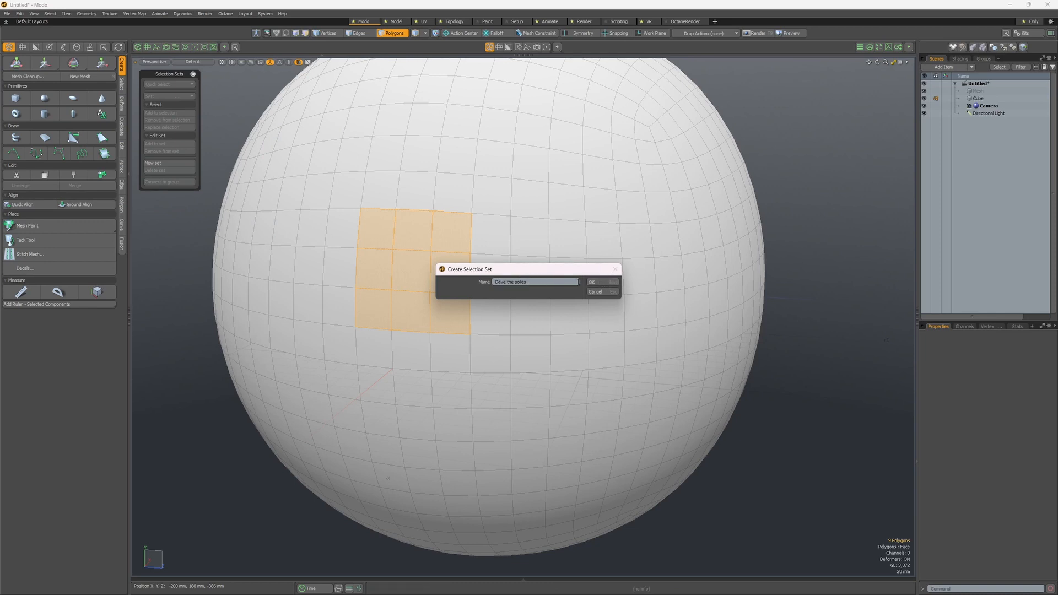
{"action": "type", "text": "YIEJASJH"}
{"action": "left_click", "coordinate": [589, 281]}
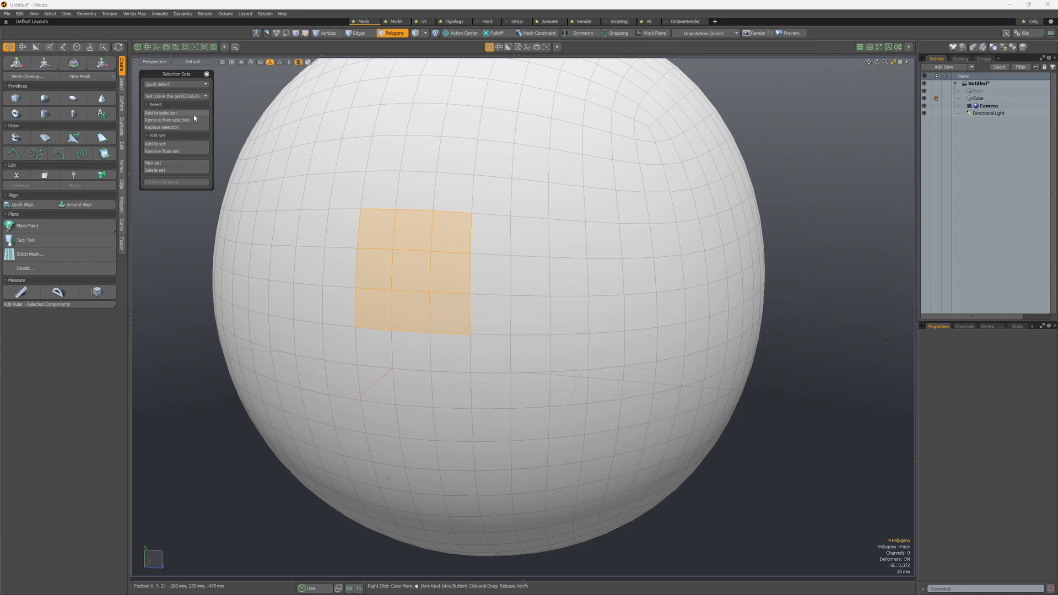
- Enlarge the polygon block, select two other polygons instead, and recall the saved set with Quick Select
{"action": "mouse_move", "coordinate": [380, 198]}
{"action": "left_mouse_down", "text": "shift"}
{"action": "mouse_move", "coordinate": [479, 190]}
{"action": "mouse_move", "coordinate": [495, 307]}
{"action": "left_mouse_up", "text": "shift"}
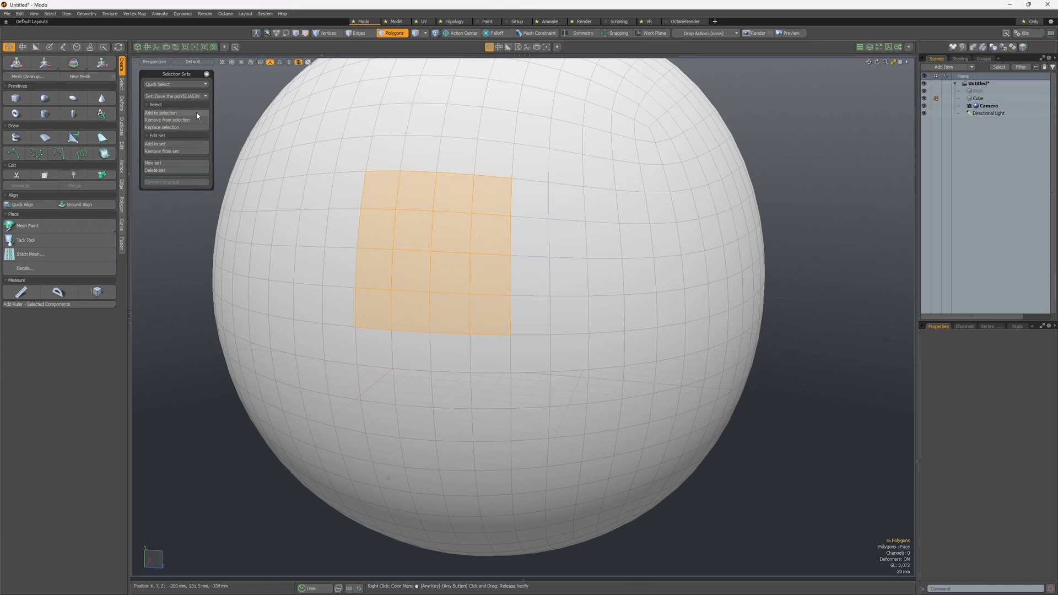
{"action": "left_click_drag", "start_coordinate": [354, 131], "coordinate": [349, 150]}
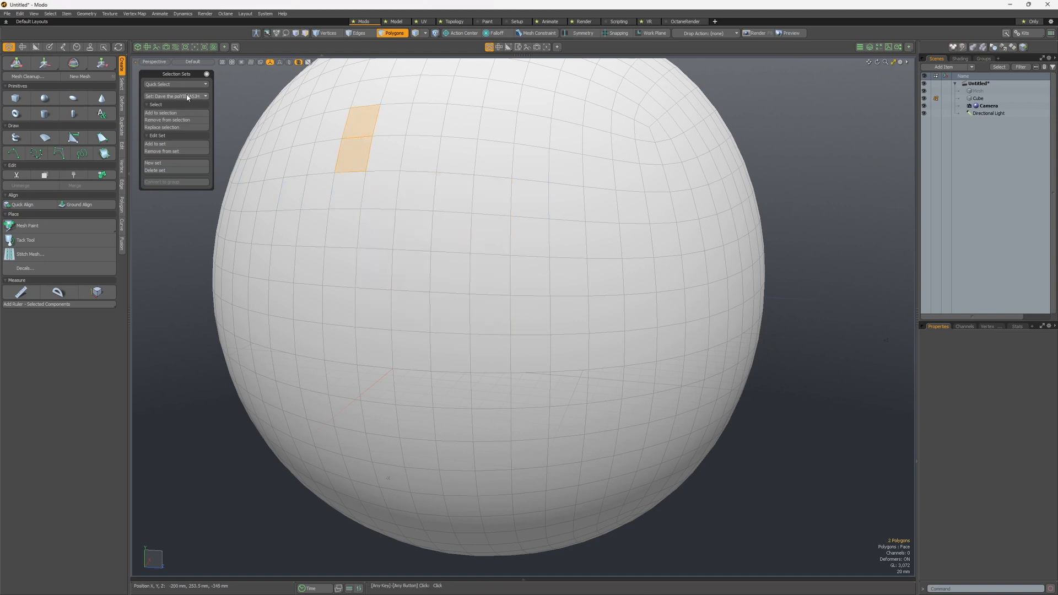
{"action": "left_click", "coordinate": [187, 97]}
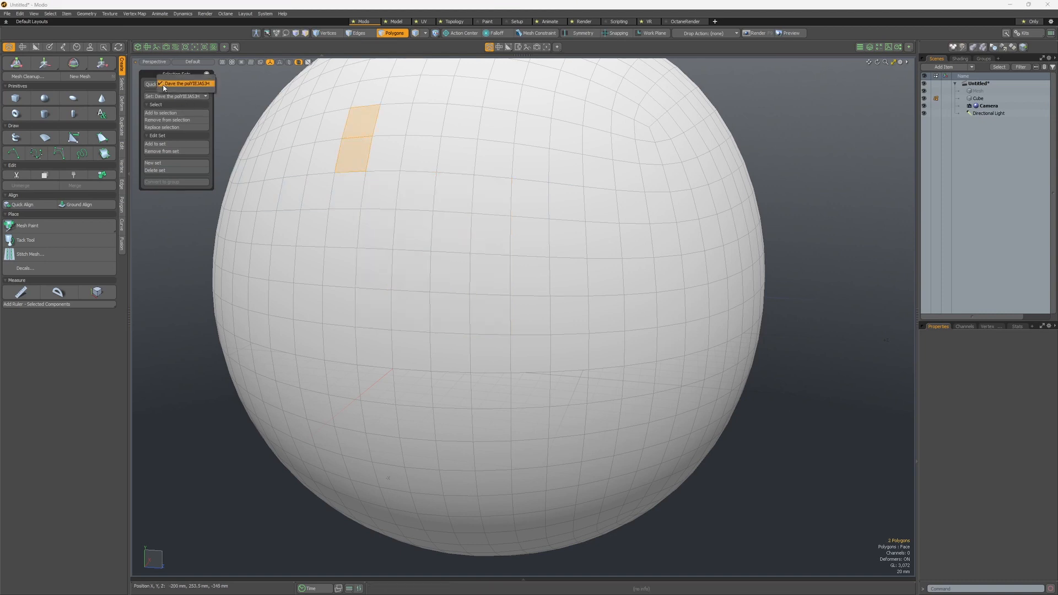
{"action": "left_click", "coordinate": [175, 83]}
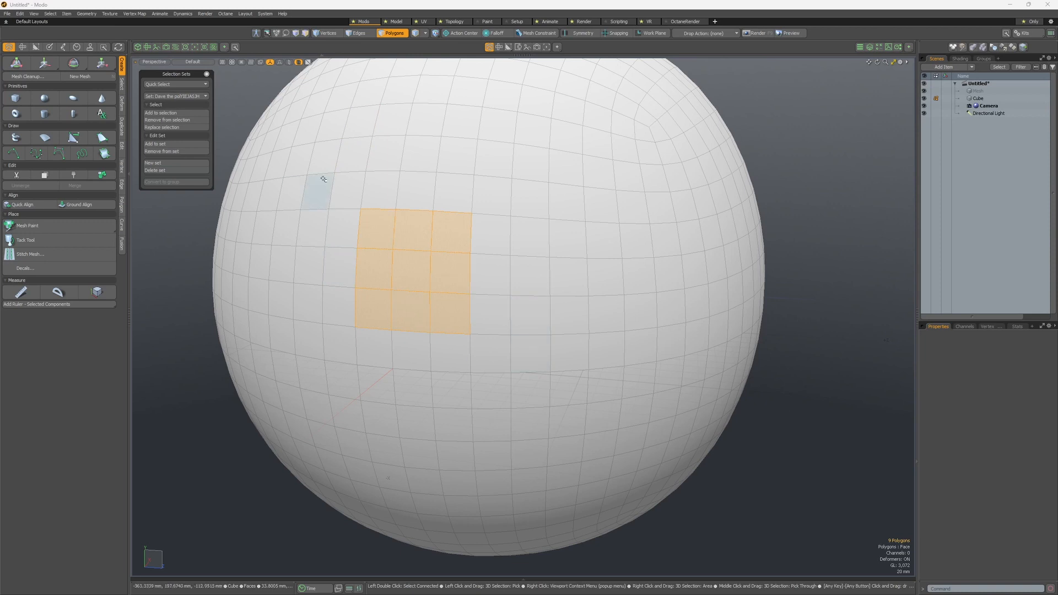
- Extend the recalled block with more polygons, select a single polygon above it instead, and open the Quick Select choices
{"action": "mouse_move", "coordinate": [379, 190]}
{"action": "left_mouse_down", "text": "shift"}
{"action": "mouse_move", "coordinate": [506, 222]}
{"action": "mouse_move", "coordinate": [487, 319]}
{"action": "left_mouse_up", "text": "shift"}
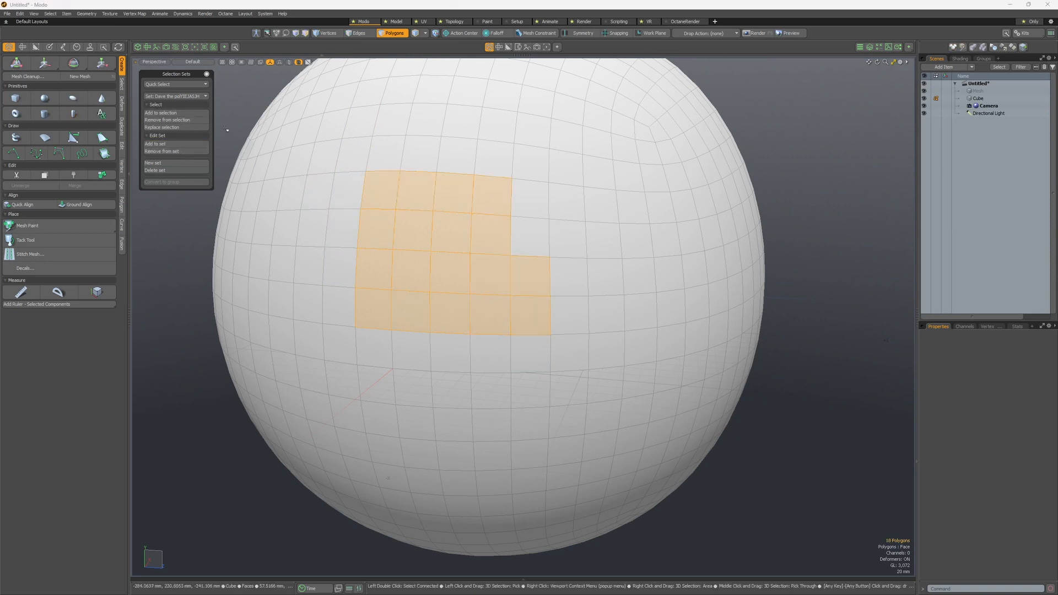
{"action": "left_click", "coordinate": [333, 125]}
{"action": "left_click", "coordinate": [193, 84]}
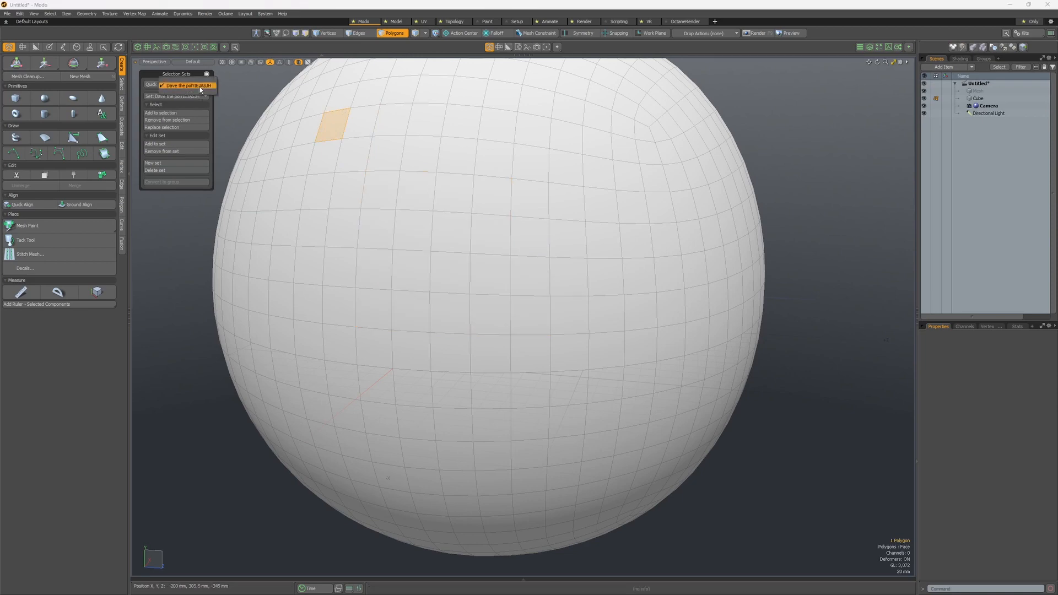